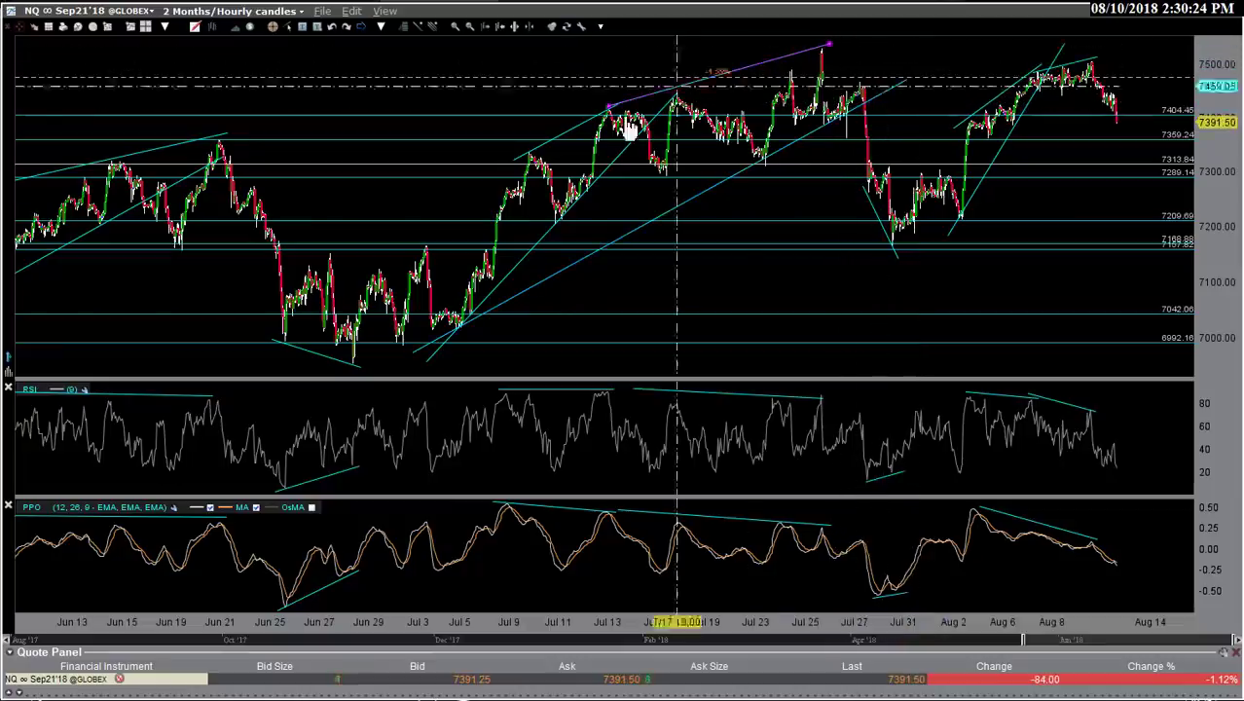
Trace the NQ chart's rising June–August trendlines over the price highs and the falling late-July trendline with white lines, and clear the markup.
{"action": "mouse_move", "coordinate": [688, 173]}
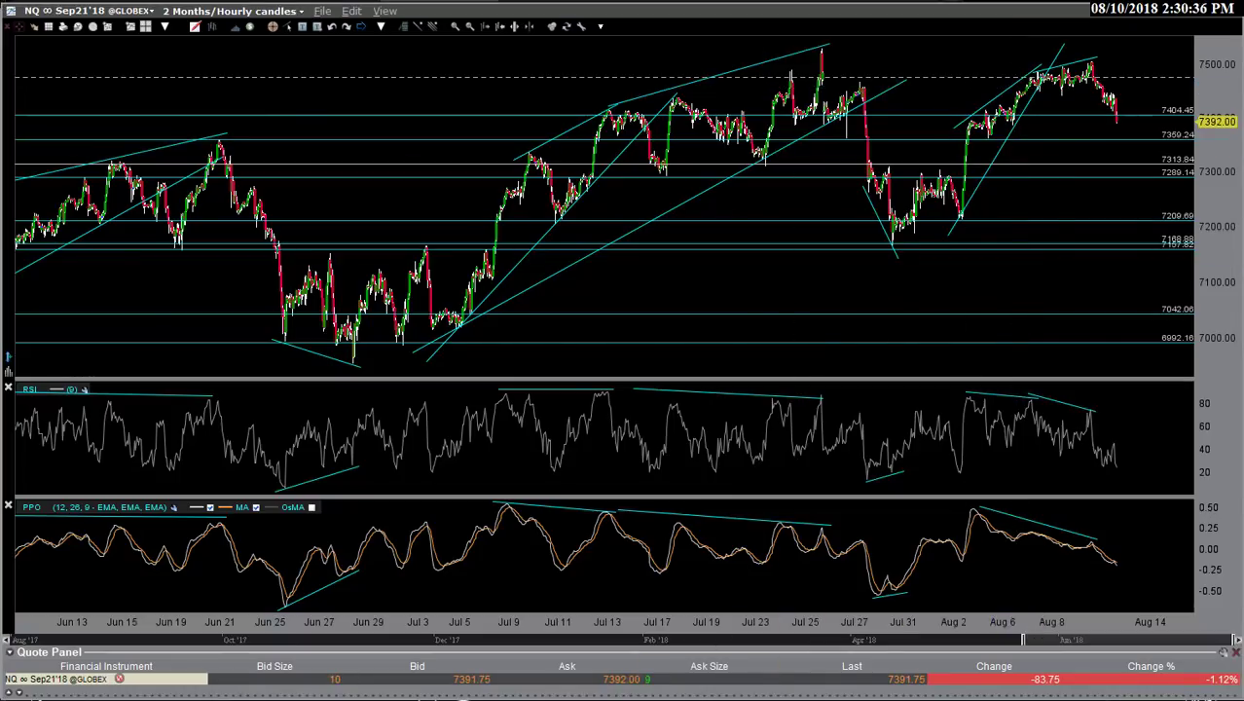
{"action": "mouse_move", "coordinate": [951, 128]}
{"action": "left_mouse_down"}
{"action": "mouse_move", "coordinate": [979, 125]}
{"action": "mouse_move", "coordinate": [1034, 76]}
{"action": "mouse_move", "coordinate": [1102, 55]}
{"action": "left_mouse_up"}
{"action": "mouse_move", "coordinate": [827, 47]}
{"action": "left_mouse_down"}
{"action": "mouse_move", "coordinate": [708, 65]}
{"action": "mouse_move", "coordinate": [597, 103]}
{"action": "left_mouse_up"}
{"action": "left_click_drag", "start_coordinate": [515, 159], "coordinate": [634, 99]}
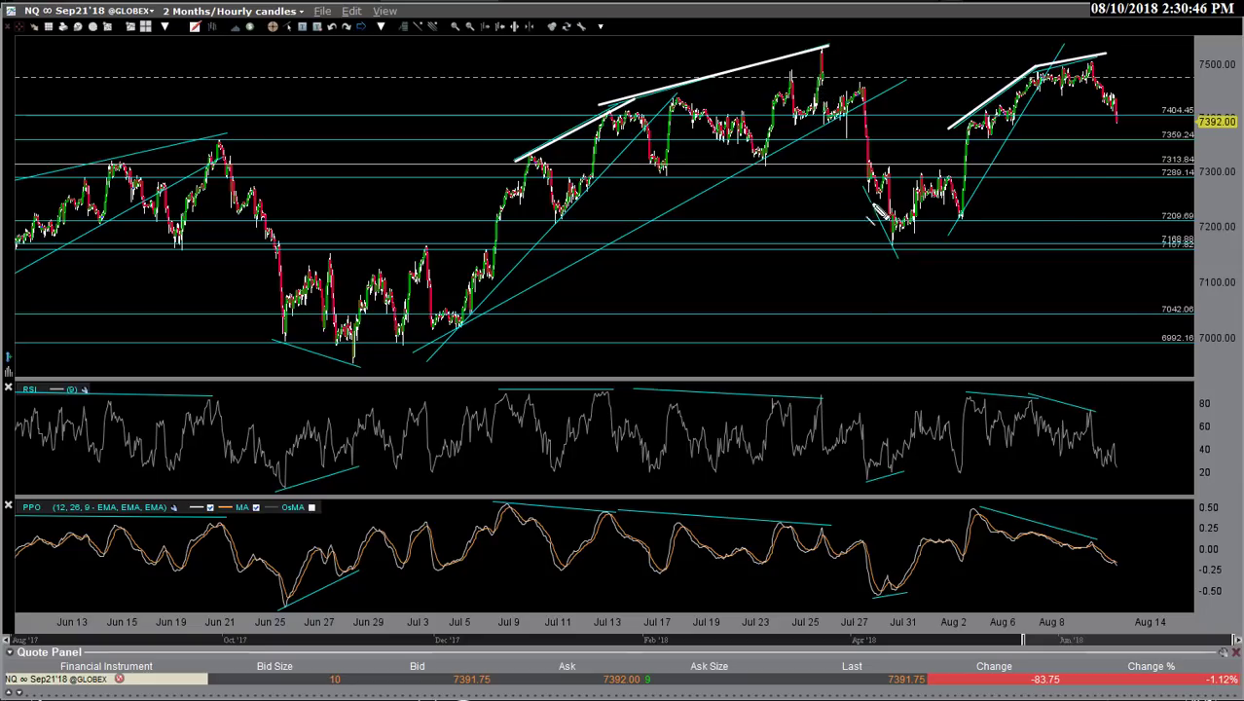
{"action": "mouse_move", "coordinate": [858, 177]}
{"action": "left_mouse_down"}
{"action": "mouse_move", "coordinate": [898, 271]}
{"action": "mouse_move", "coordinate": [894, 255]}
{"action": "left_mouse_up"}
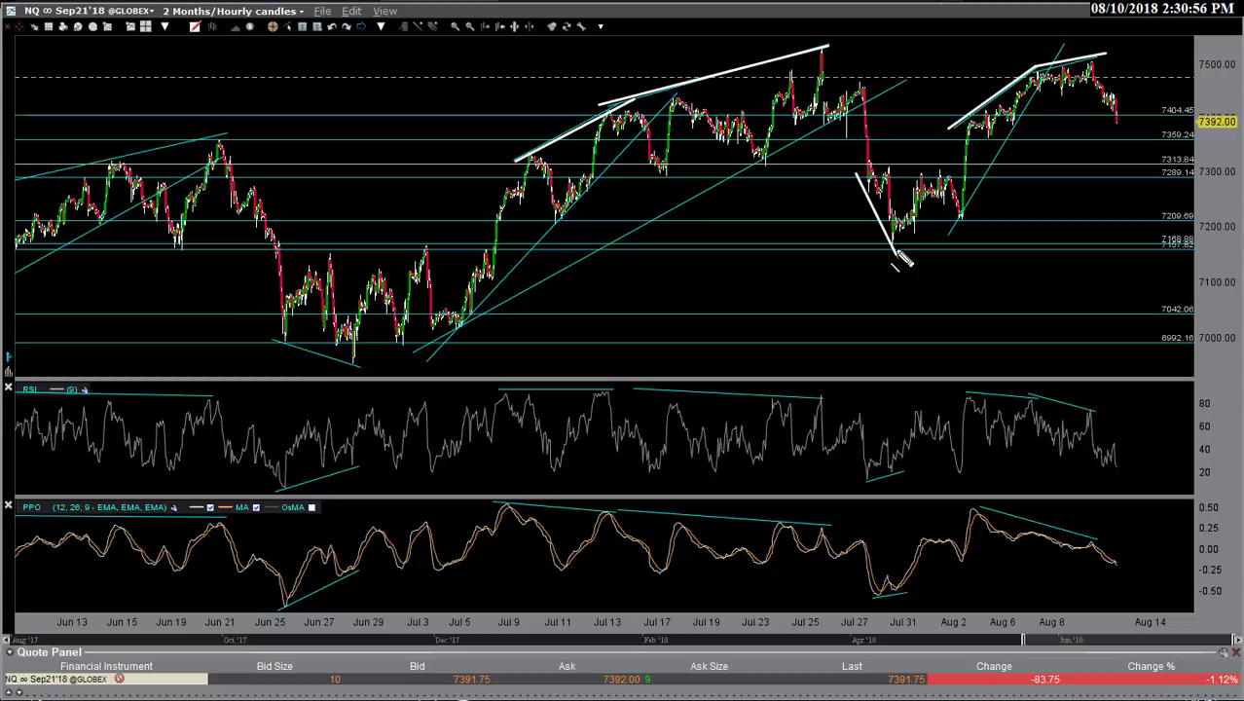
{"action": "key", "text": "Escape"}
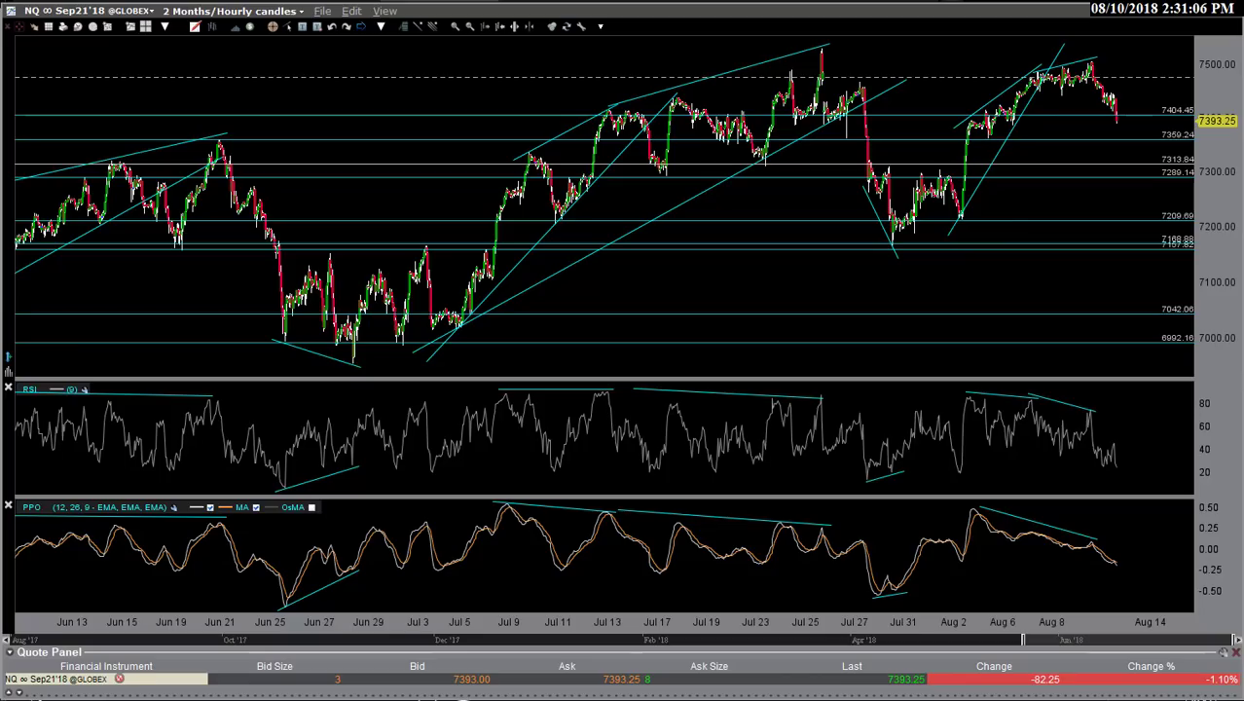
Draw arrows for the late-July drop, the rally into August and a projected decline toward 7168.88, circle the August top, and clear the markup.
{"action": "mouse_move", "coordinate": [824, 48]}
{"action": "left_mouse_down"}
{"action": "mouse_move", "coordinate": [889, 243]}
{"action": "mouse_move", "coordinate": [1076, 66]}
{"action": "left_mouse_up"}
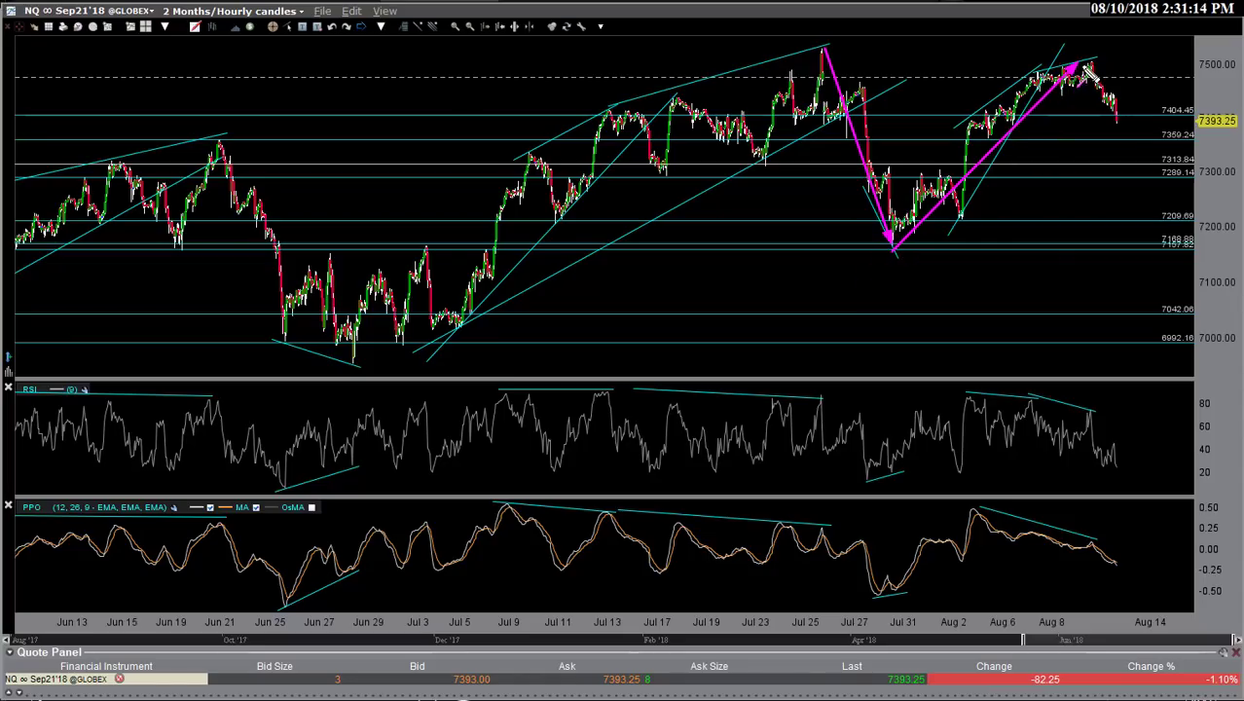
{"action": "left_click_drag", "start_coordinate": [1086, 66], "coordinate": [1142, 237]}
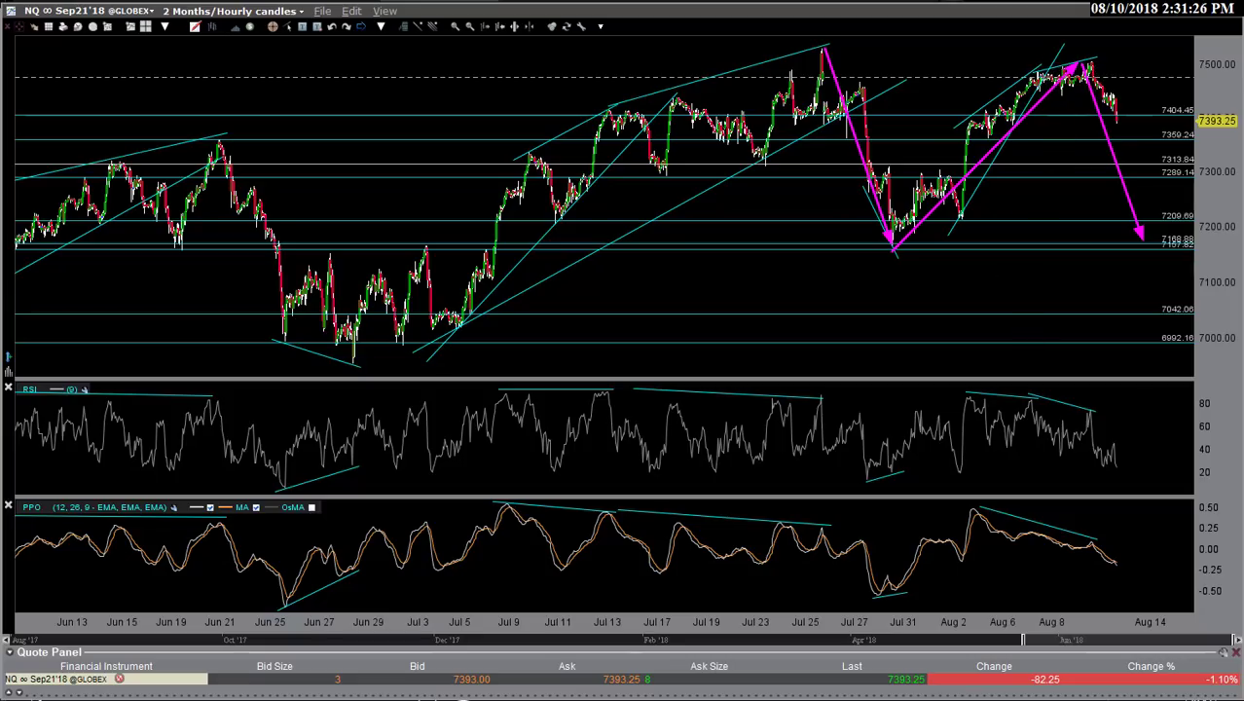
{"action": "left_click_drag", "start_coordinate": [1028, 60], "coordinate": [1116, 86]}
{"action": "left_click_drag", "start_coordinate": [1110, 129], "coordinate": [1116, 131]}
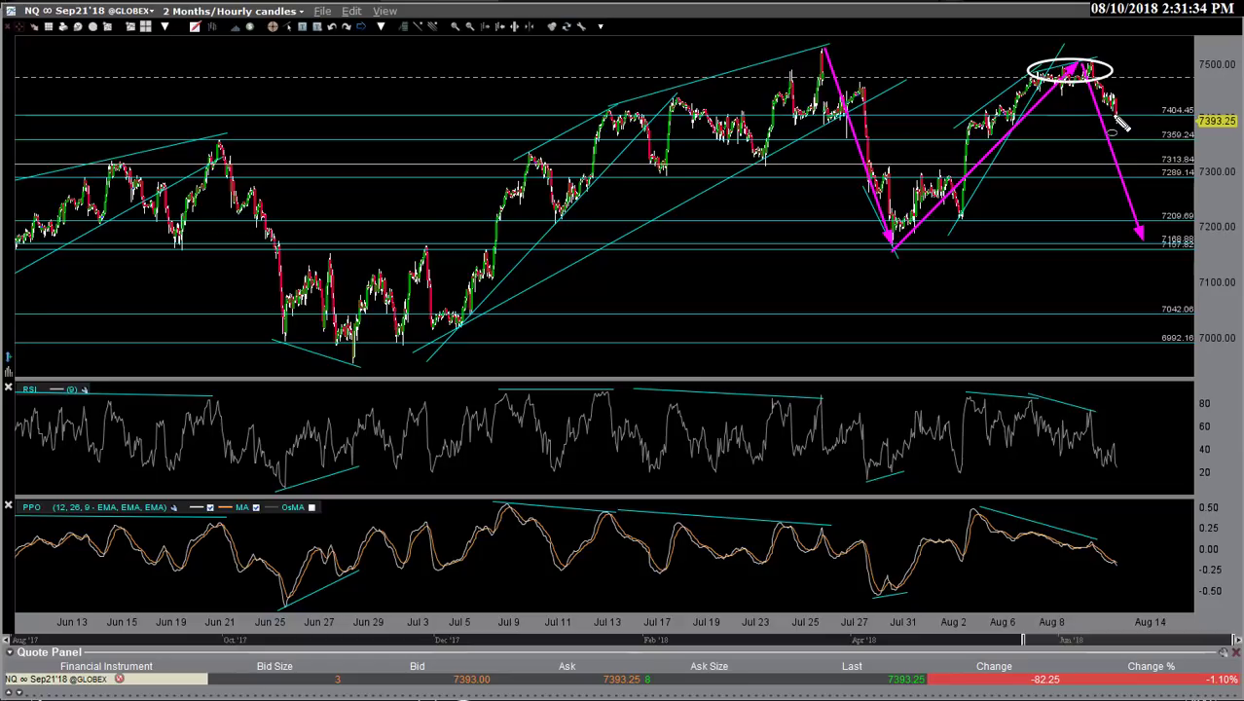
{"action": "key", "text": "Escape"}
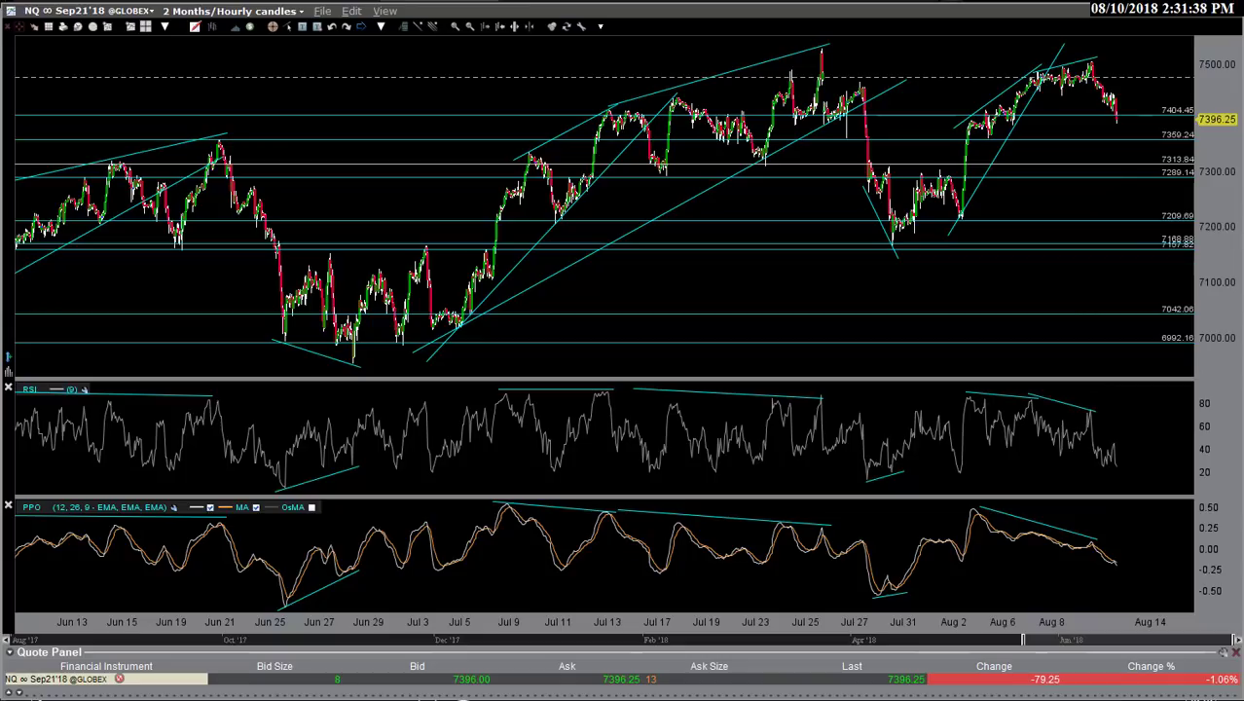
Circle the latest August peaks on price, RSI and PPO, plus the 7404.45 and 7359.24 level labels.
{"action": "left_click_drag", "start_coordinate": [1079, 411], "coordinate": [1100, 407]}
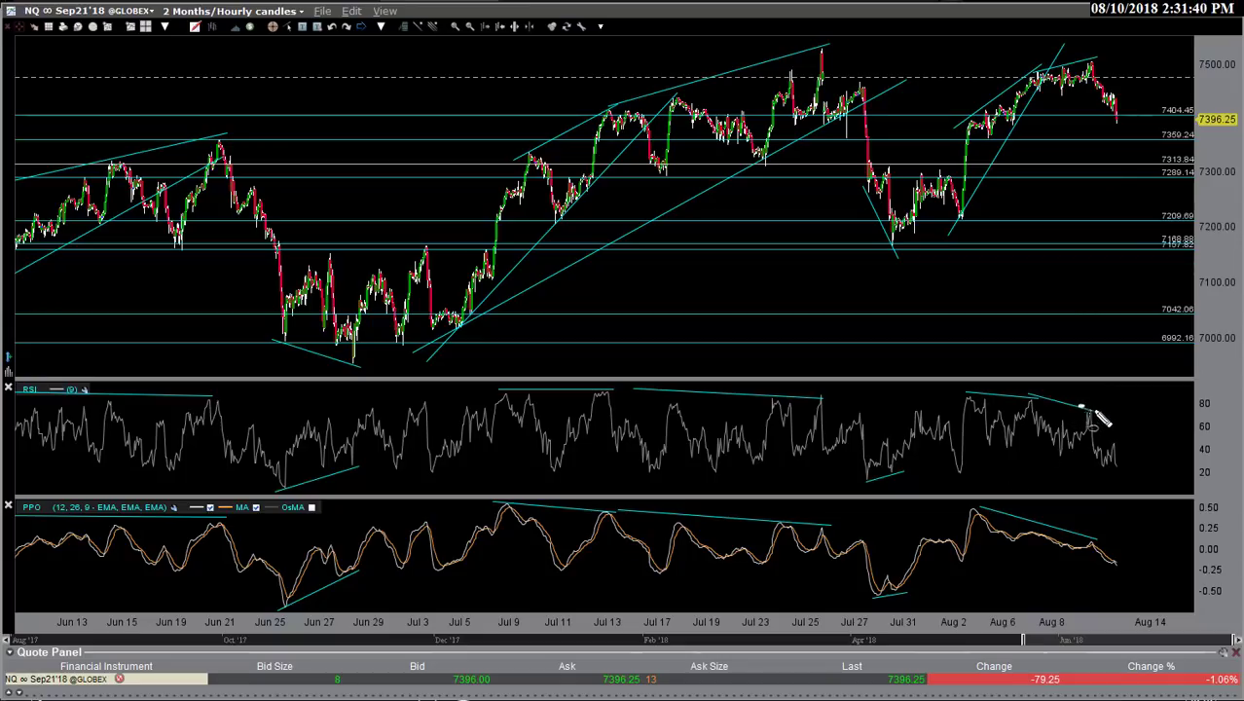
{"action": "mouse_move", "coordinate": [1081, 528]}
{"action": "left_mouse_down"}
{"action": "mouse_move", "coordinate": [1114, 564]}
{"action": "mouse_move", "coordinate": [1085, 541]}
{"action": "mouse_move", "coordinate": [1093, 564]}
{"action": "left_mouse_up"}
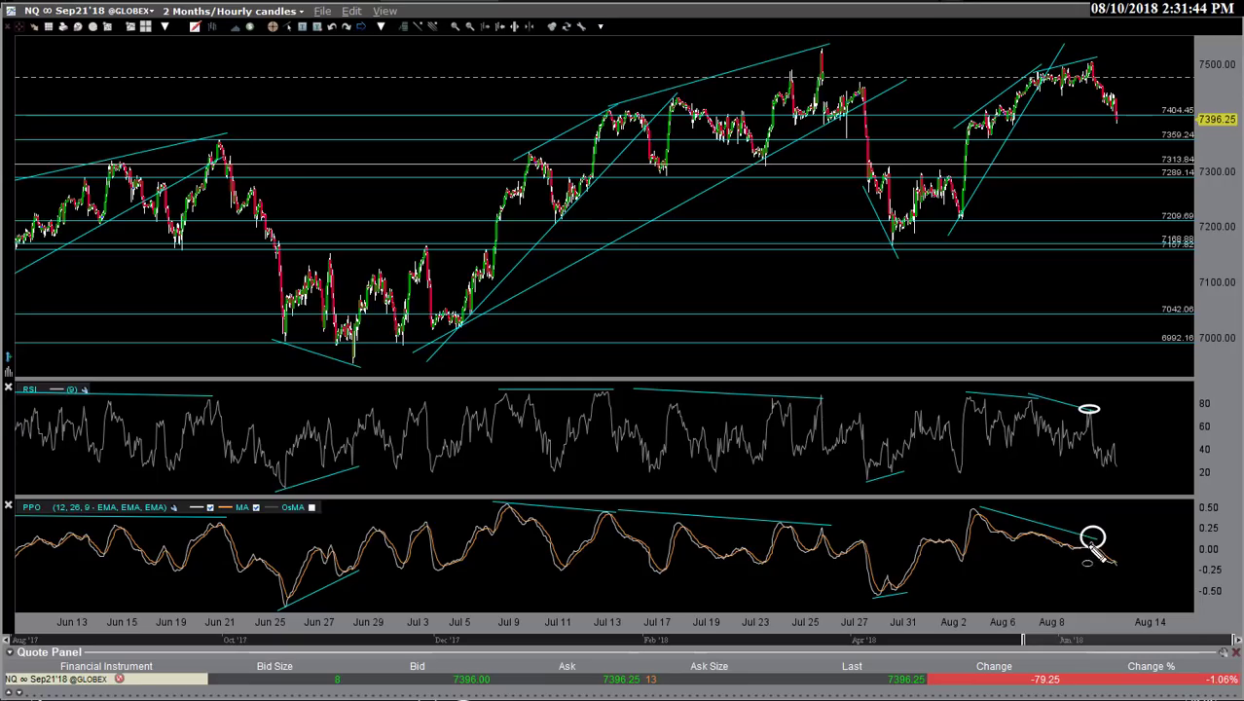
{"action": "mouse_move", "coordinate": [1095, 62]}
{"action": "left_mouse_down"}
{"action": "mouse_move", "coordinate": [1085, 50]}
{"action": "mouse_move", "coordinate": [1094, 62]}
{"action": "left_mouse_up"}
{"action": "mouse_move", "coordinate": [1155, 115]}
{"action": "left_mouse_down"}
{"action": "mouse_move", "coordinate": [1198, 109]}
{"action": "mouse_move", "coordinate": [1182, 144]}
{"action": "mouse_move", "coordinate": [1194, 136]}
{"action": "left_mouse_up"}
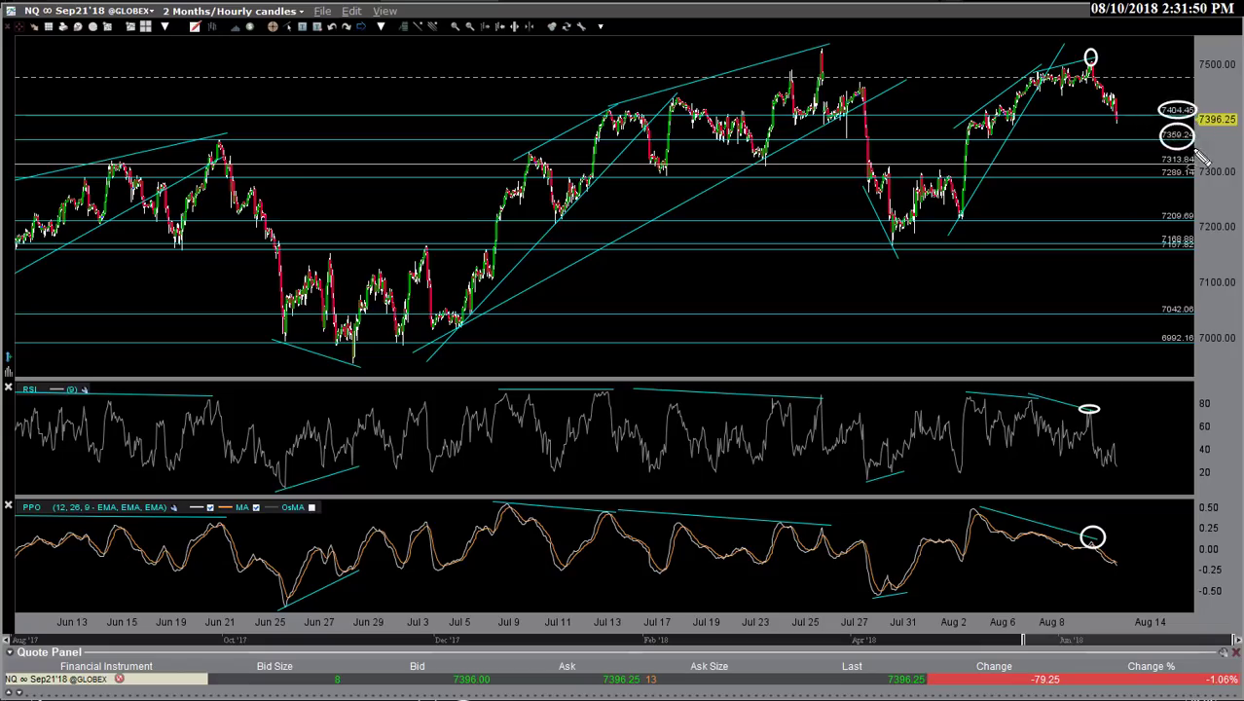
{"action": "left_click_drag", "start_coordinate": [1110, 125], "coordinate": [1104, 128]}
{"action": "key", "text": "ctrl+z"}
{"action": "left_click_drag", "start_coordinate": [1108, 129], "coordinate": [1115, 124]}
{"action": "key", "text": "ctrl+z"}
Draw a white horizontal line along the 7404.45 level from mid-July onward and short white lines along the August topping range.
{"action": "left_click_drag", "start_coordinate": [596, 114], "coordinate": [1155, 114]}
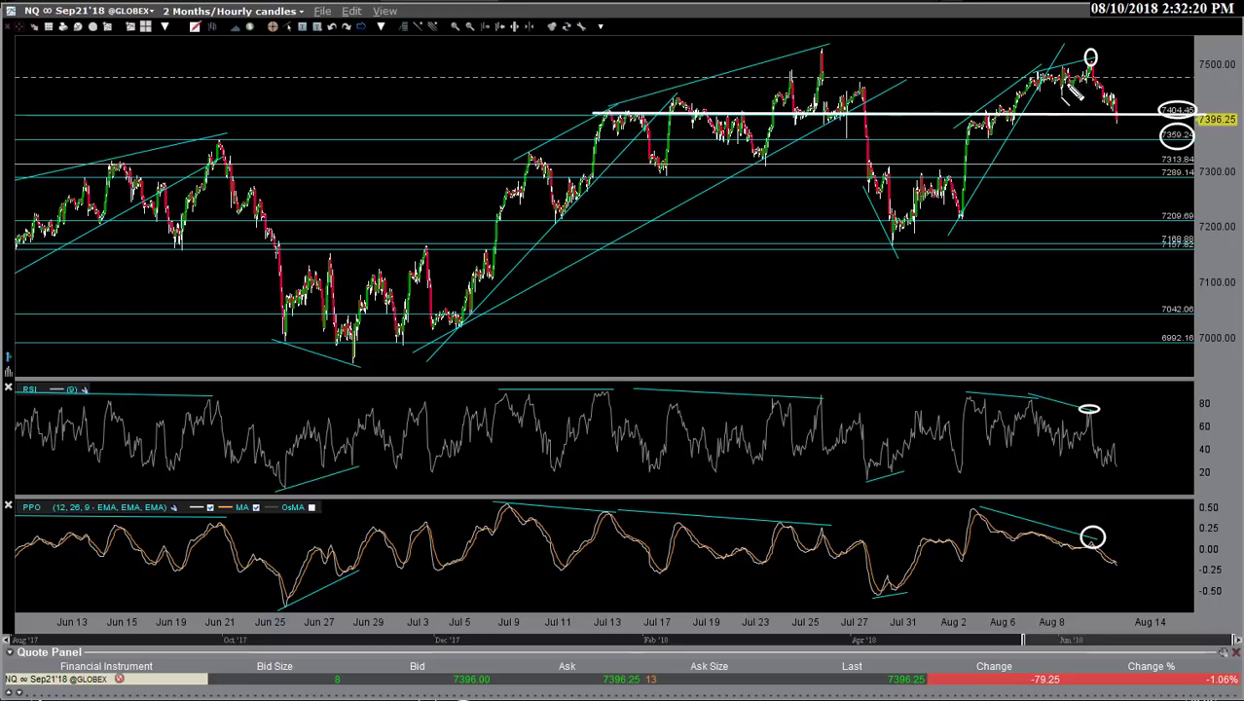
{"action": "mouse_move", "coordinate": [1045, 88]}
{"action": "left_mouse_down"}
{"action": "mouse_move", "coordinate": [1075, 102]}
{"action": "mouse_move", "coordinate": [1081, 80]}
{"action": "mouse_move", "coordinate": [1122, 101]}
{"action": "left_mouse_up"}
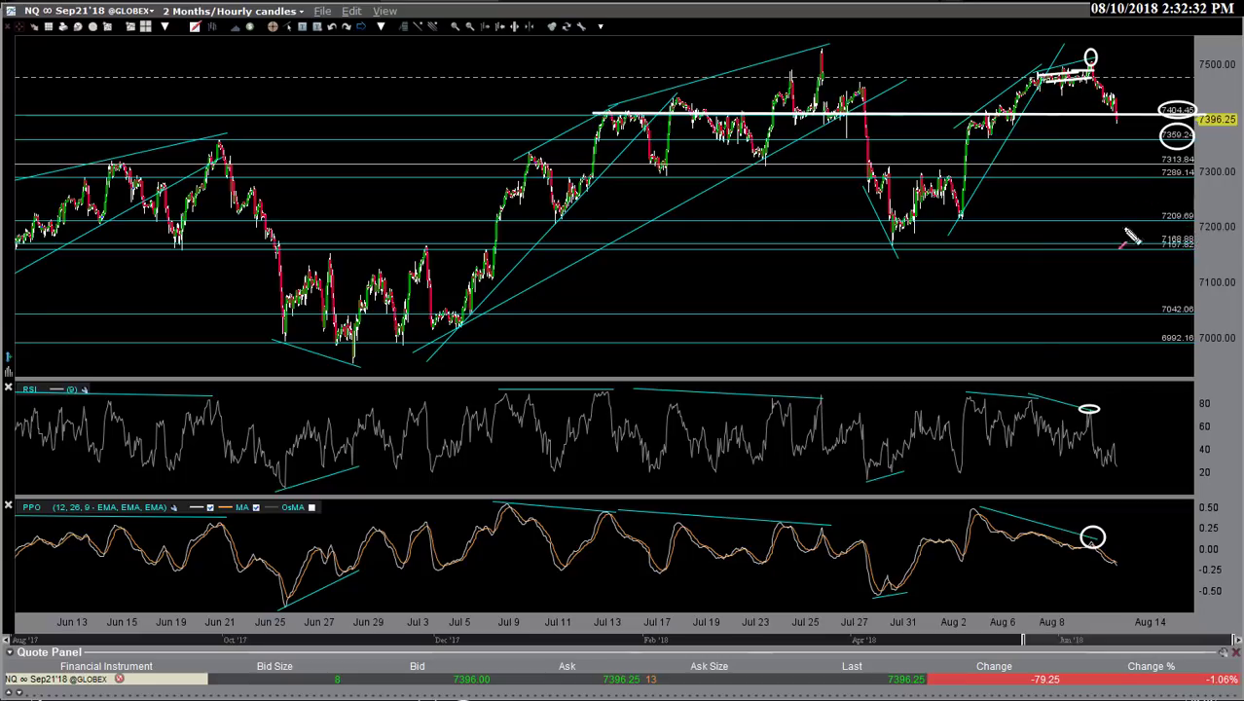
Draw magenta boxes around the lower price level labels: 7313.84 with 7289.14, 7209.69, and 7168.88 with 7157.82.
{"action": "left_click_drag", "start_coordinate": [1149, 158], "coordinate": [1211, 183]}
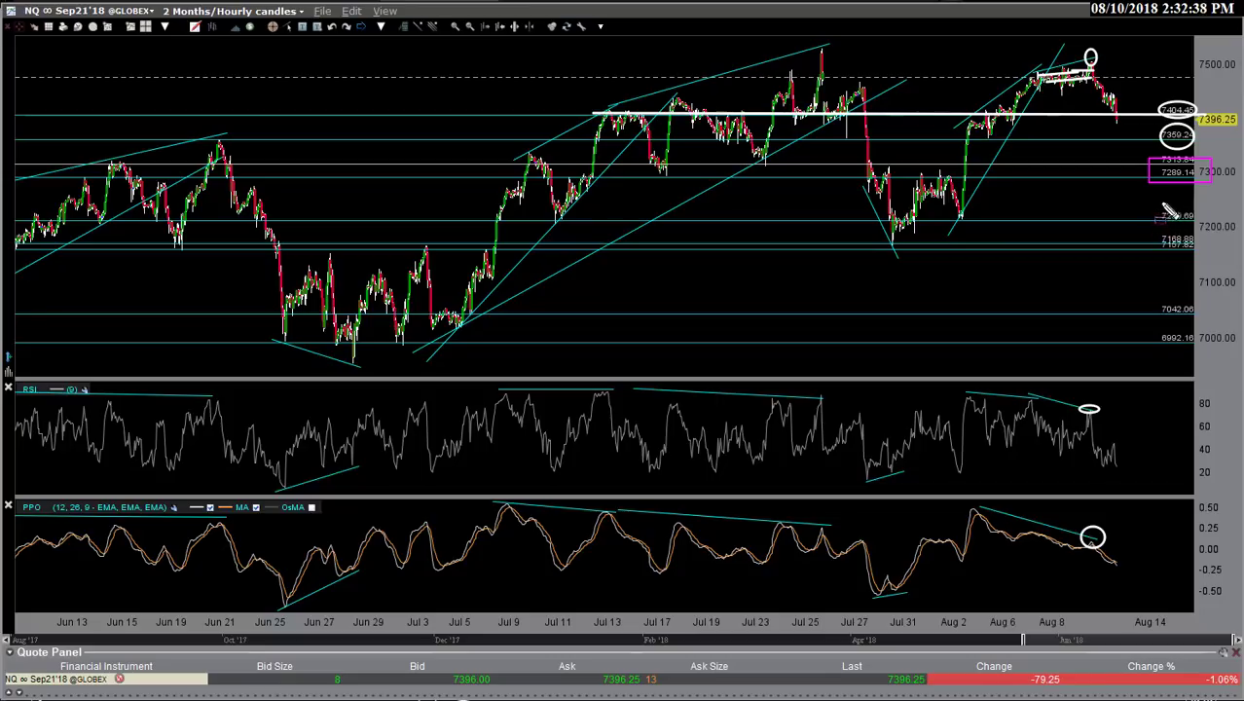
{"action": "left_click_drag", "start_coordinate": [1149, 210], "coordinate": [1207, 220]}
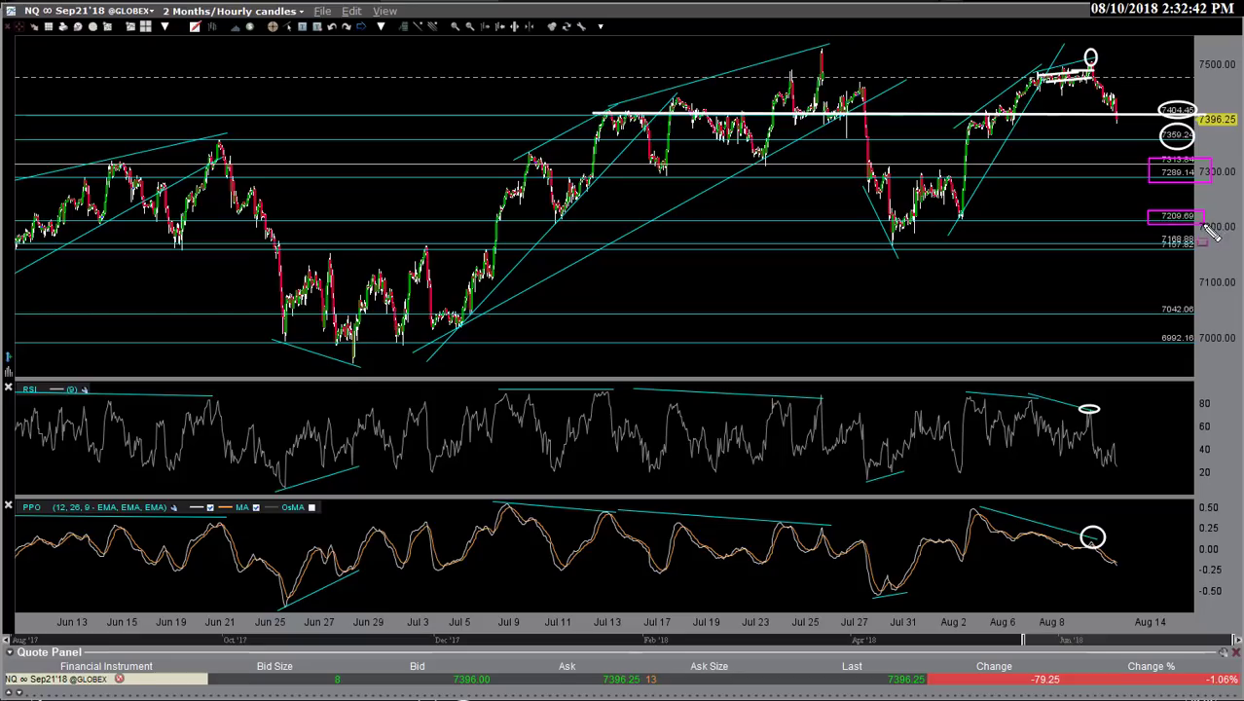
{"action": "left_click_drag", "start_coordinate": [1149, 231], "coordinate": [1206, 251]}
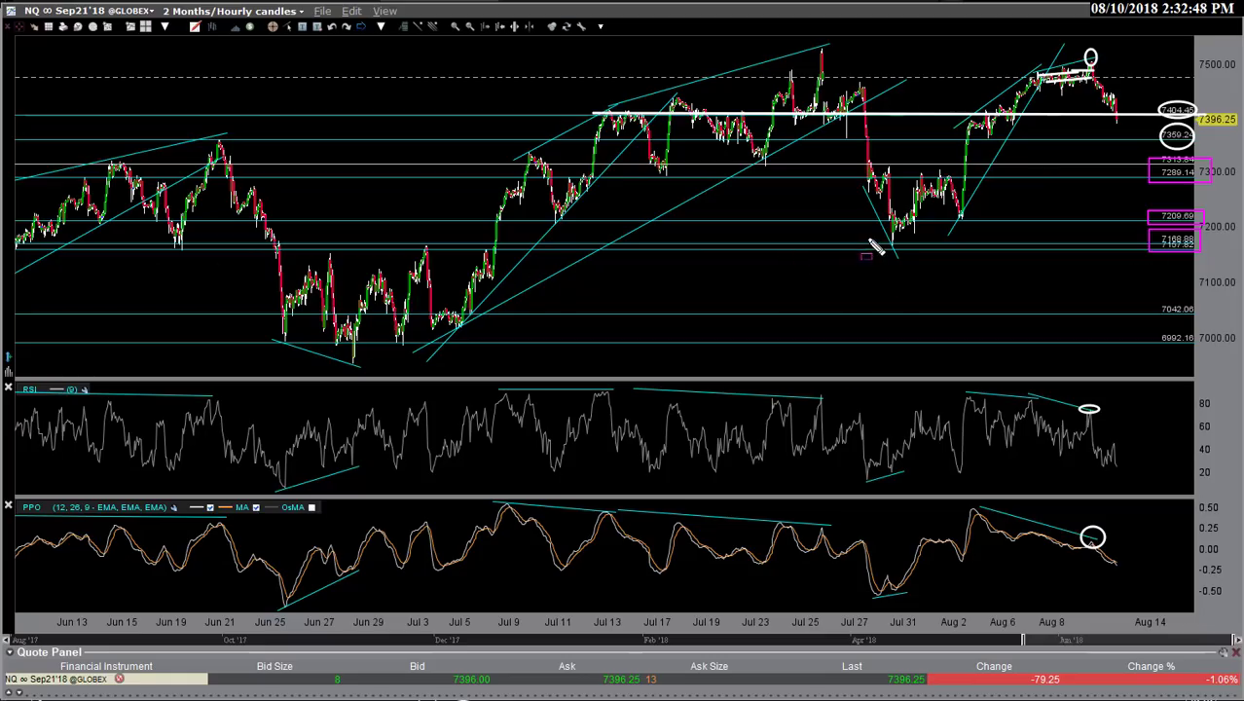
Box the late-July low, the June 19 low and the late-June to early-July trading range beneath the 7168.88 level.
{"action": "left_click_drag", "start_coordinate": [884, 238], "coordinate": [902, 246]}
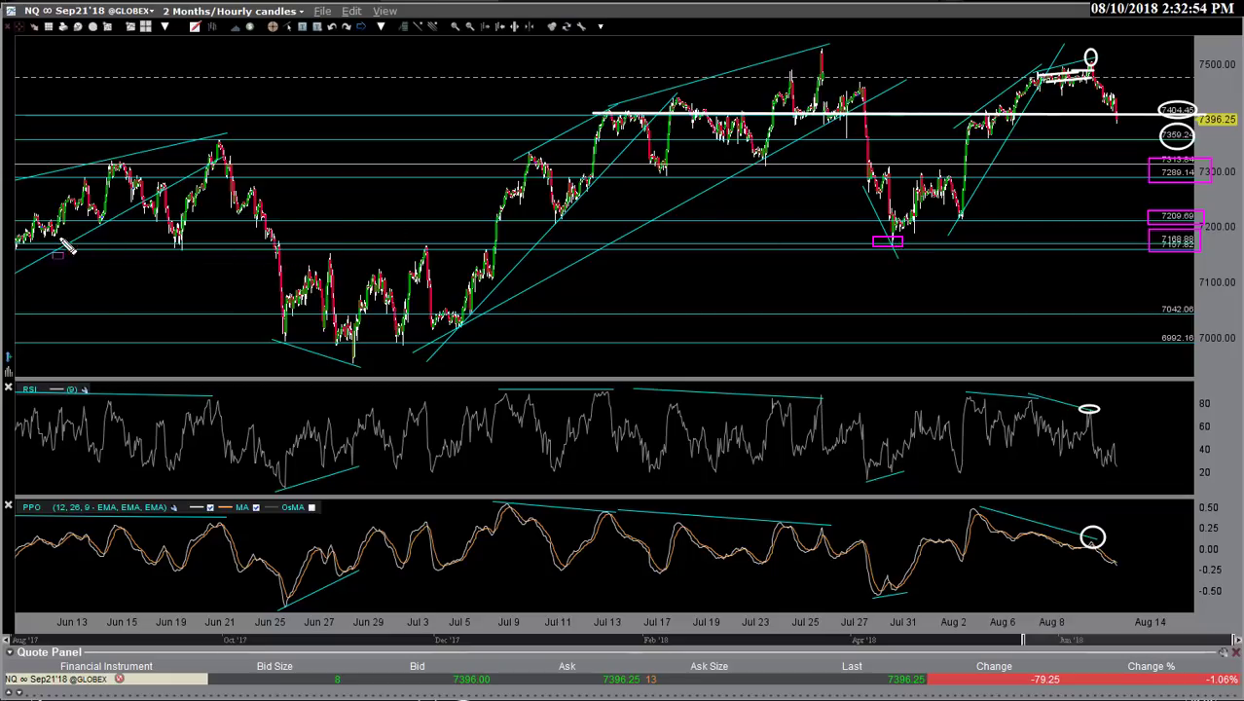
{"action": "left_click_drag", "start_coordinate": [255, 243], "coordinate": [510, 346]}
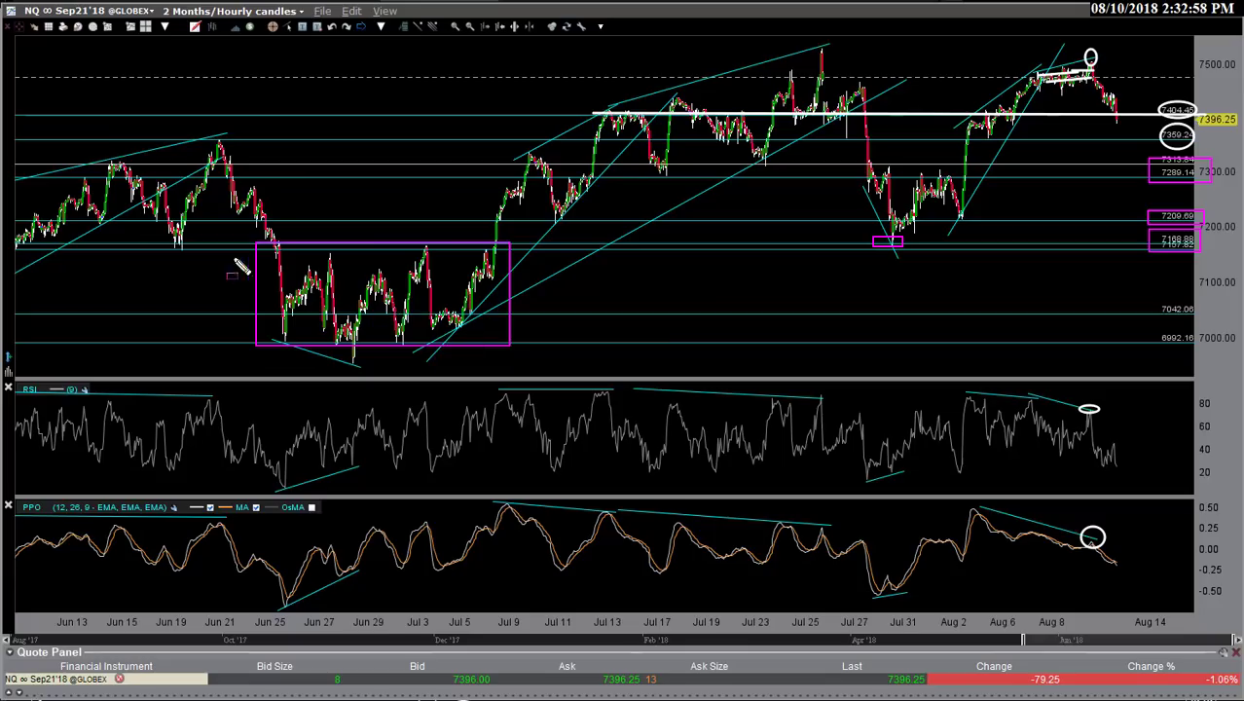
{"action": "left_click_drag", "start_coordinate": [165, 241], "coordinate": [194, 248]}
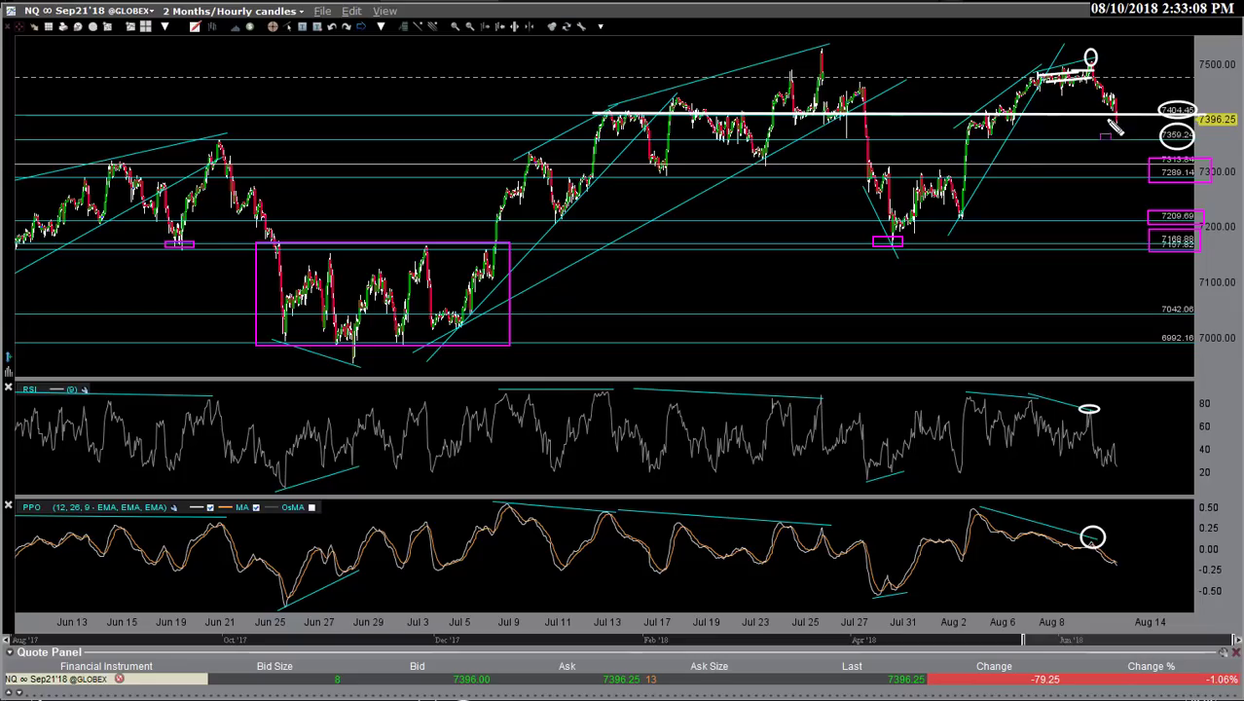
Box the late-July to early-August trading range and the gaps between support levels below the latest NQ price, and clear all markup.
{"action": "left_click_drag", "start_coordinate": [861, 165], "coordinate": [970, 232]}
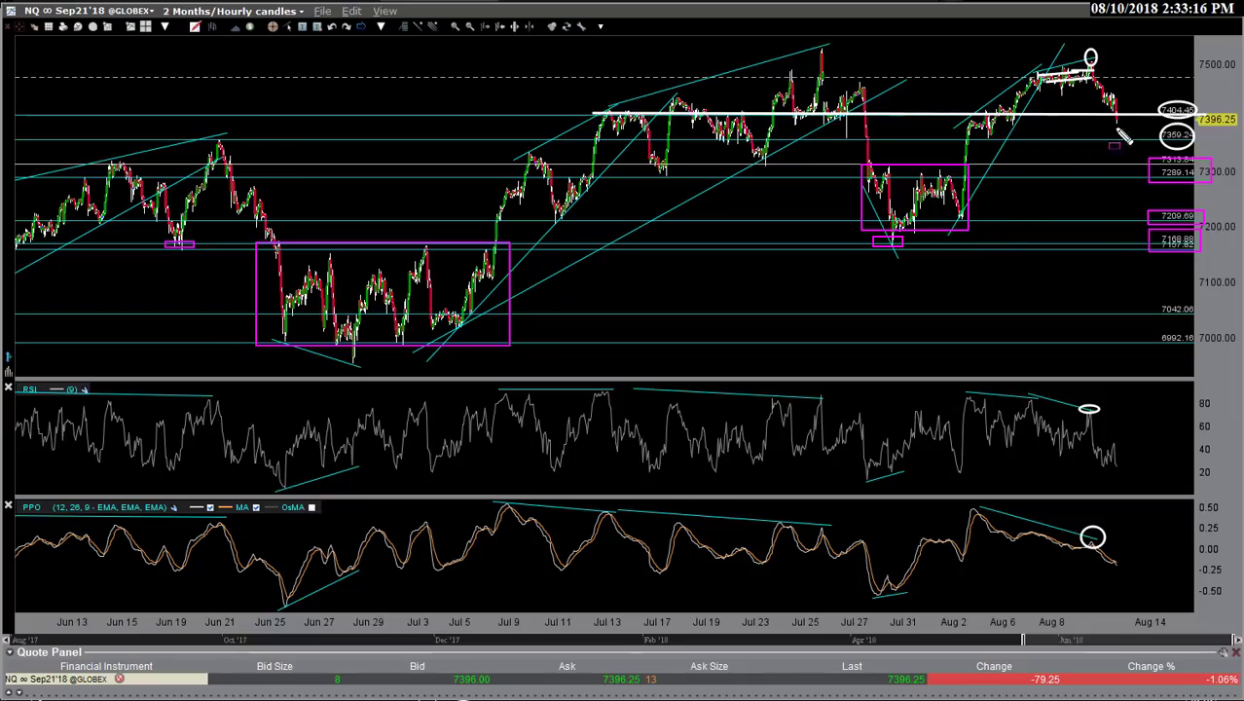
{"action": "left_click_drag", "start_coordinate": [1113, 115], "coordinate": [1122, 165]}
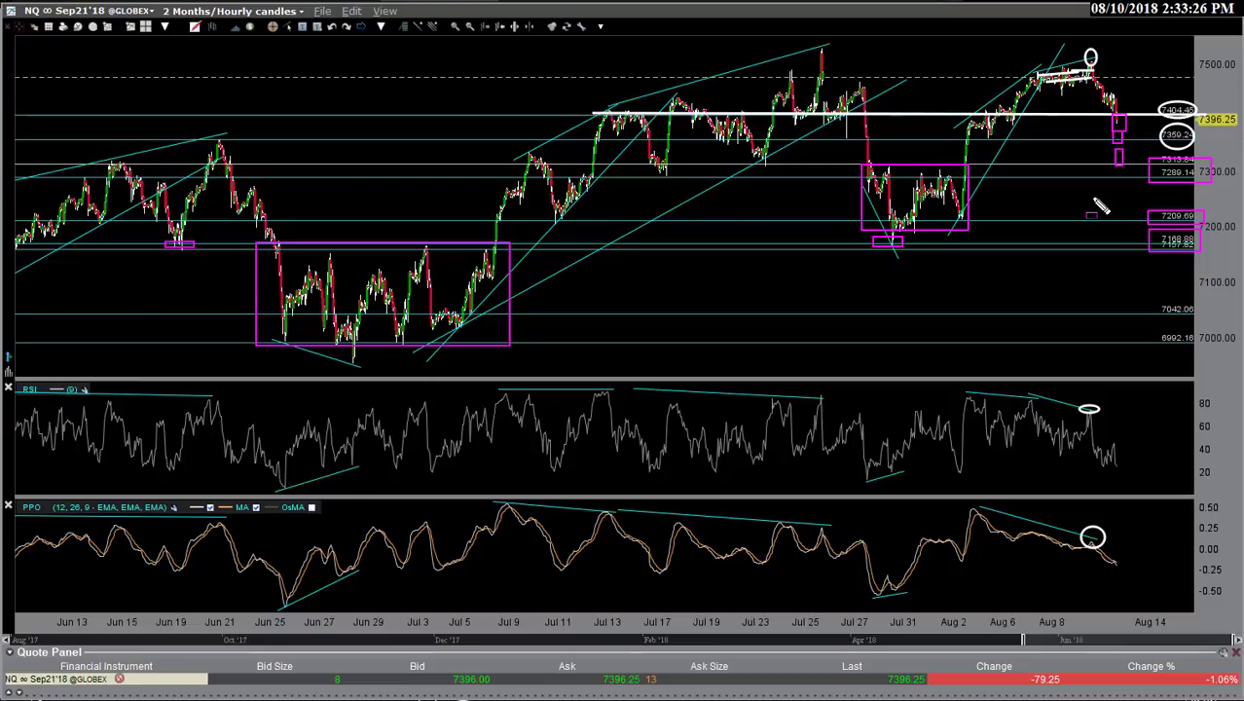
{"action": "key", "text": "Escape"}
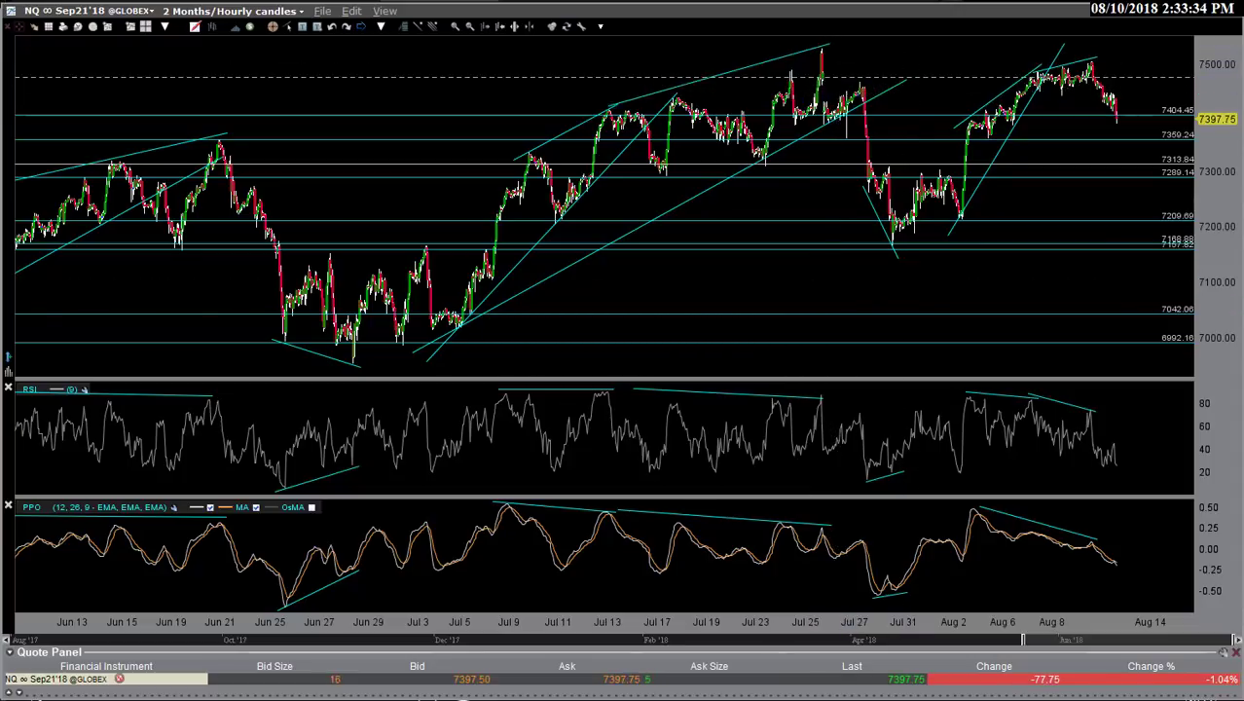
Box the July 25 high, draw arrows along the alternating down and up swings from June 21 to August 8, and clear the markup.
{"action": "left_click_drag", "start_coordinate": [815, 40], "coordinate": [831, 55]}
{"action": "left_click_drag", "start_coordinate": [1109, 170], "coordinate": [1121, 160]}
{"action": "mouse_move", "coordinate": [215, 149]}
{"action": "left_mouse_down"}
{"action": "mouse_move", "coordinate": [282, 295]}
{"action": "mouse_move", "coordinate": [356, 358]}
{"action": "mouse_move", "coordinate": [652, 111]}
{"action": "mouse_move", "coordinate": [801, 78]}
{"action": "mouse_move", "coordinate": [894, 219]}
{"action": "mouse_move", "coordinate": [886, 210]}
{"action": "mouse_move", "coordinate": [986, 105]}
{"action": "mouse_move", "coordinate": [1052, 71]}
{"action": "left_mouse_up"}
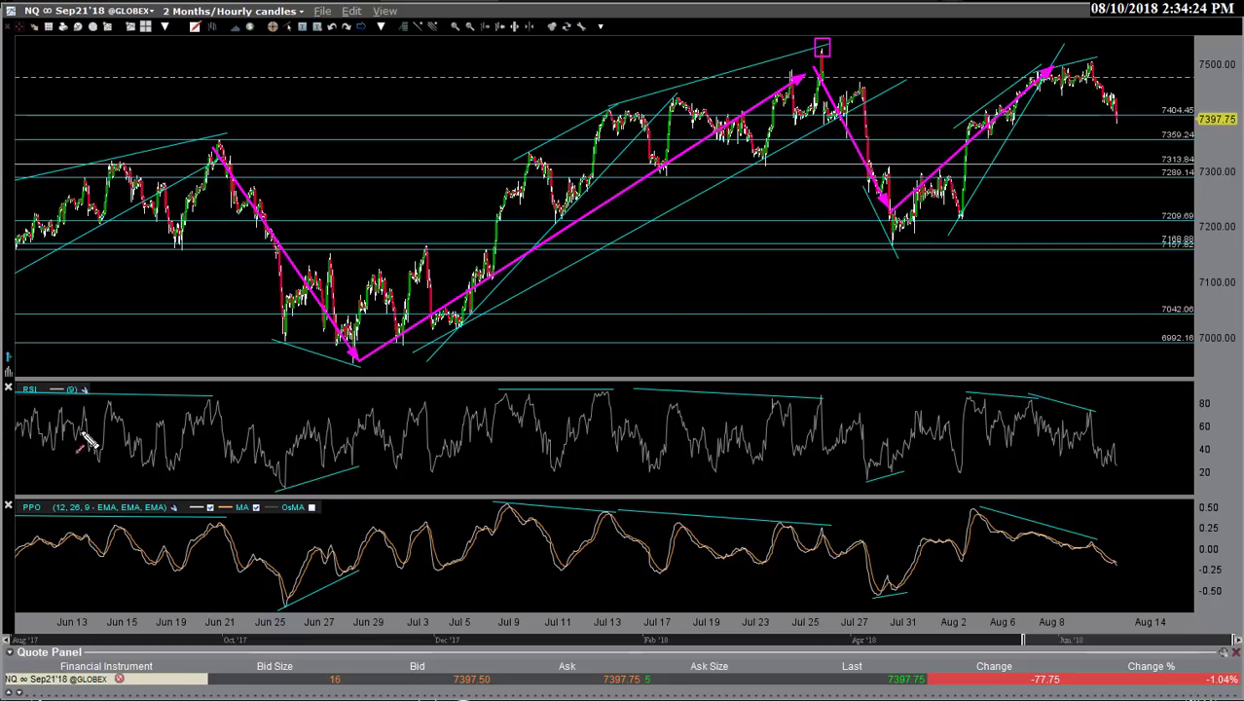
{"action": "left_click_drag", "start_coordinate": [1000, 185], "coordinate": [1013, 175]}
{"action": "left_click_drag", "start_coordinate": [877, 90], "coordinate": [882, 77]}
{"action": "key", "text": "Escape"}
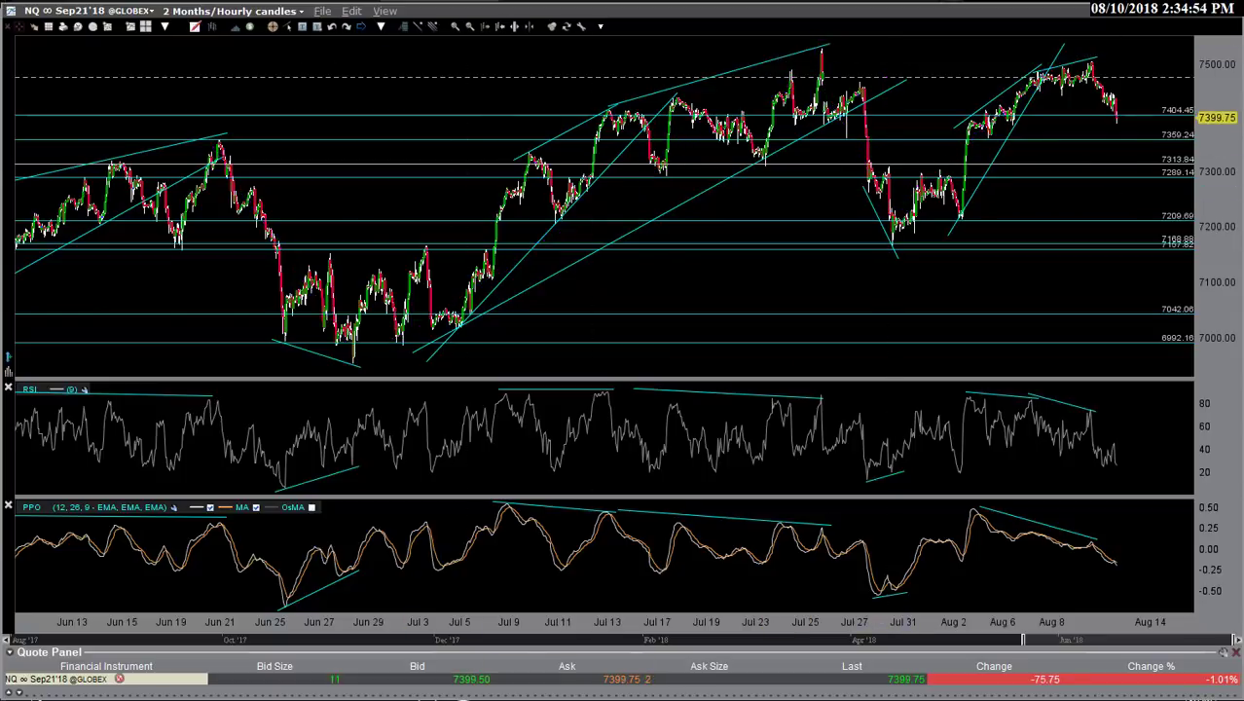
Switch to the ES Sep21'18 chart and trace its upper trendline and the two rising lower trendlines through late July in white.
{"action": "key", "text": "ctrl+Tab"}
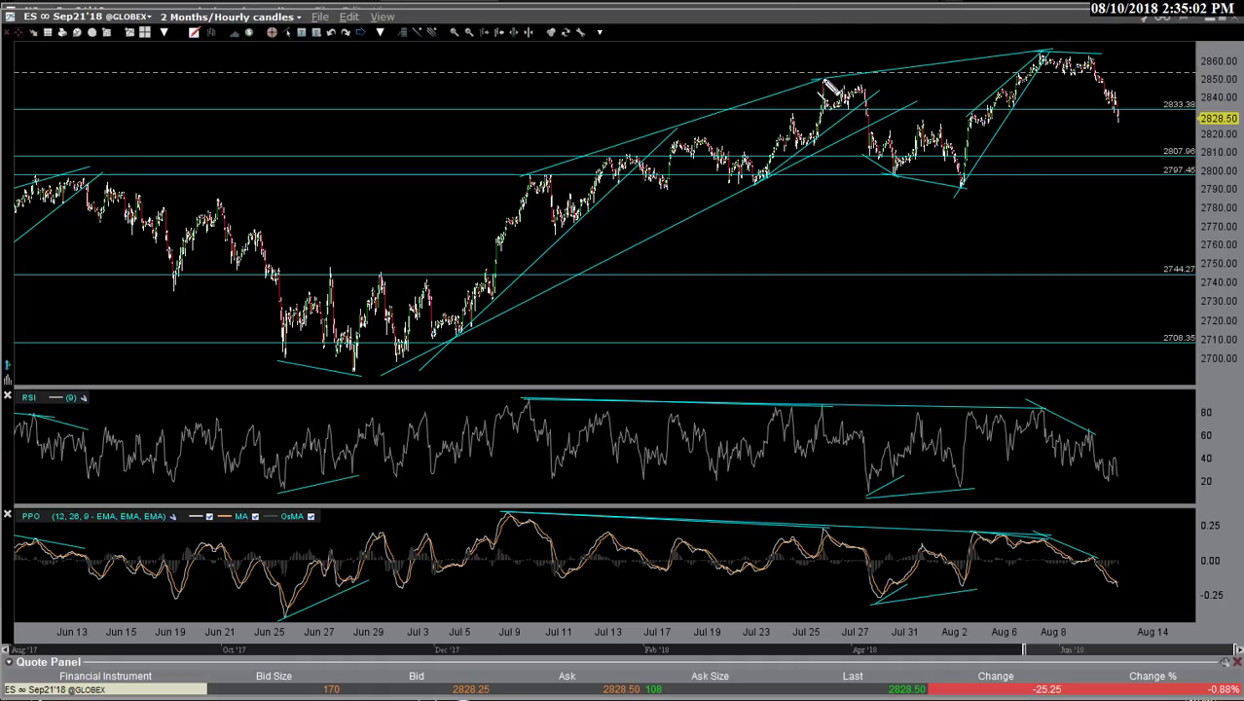
{"action": "left_click_drag", "start_coordinate": [823, 79], "coordinate": [517, 178]}
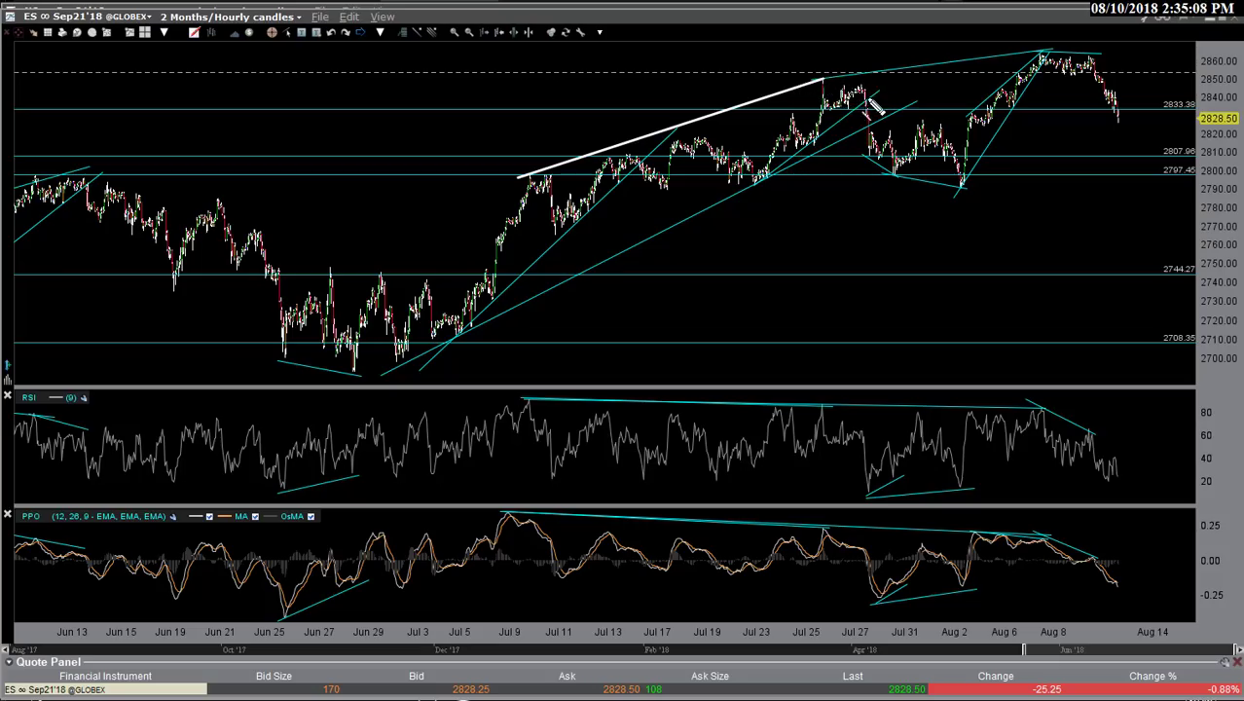
{"action": "left_click_drag", "start_coordinate": [880, 89], "coordinate": [780, 172]}
{"action": "mouse_move", "coordinate": [930, 95]}
{"action": "left_mouse_down"}
{"action": "mouse_move", "coordinate": [745, 170]}
{"action": "mouse_move", "coordinate": [397, 392]}
{"action": "mouse_move", "coordinate": [302, 378]}
{"action": "mouse_move", "coordinate": [377, 371]}
{"action": "left_mouse_up"}
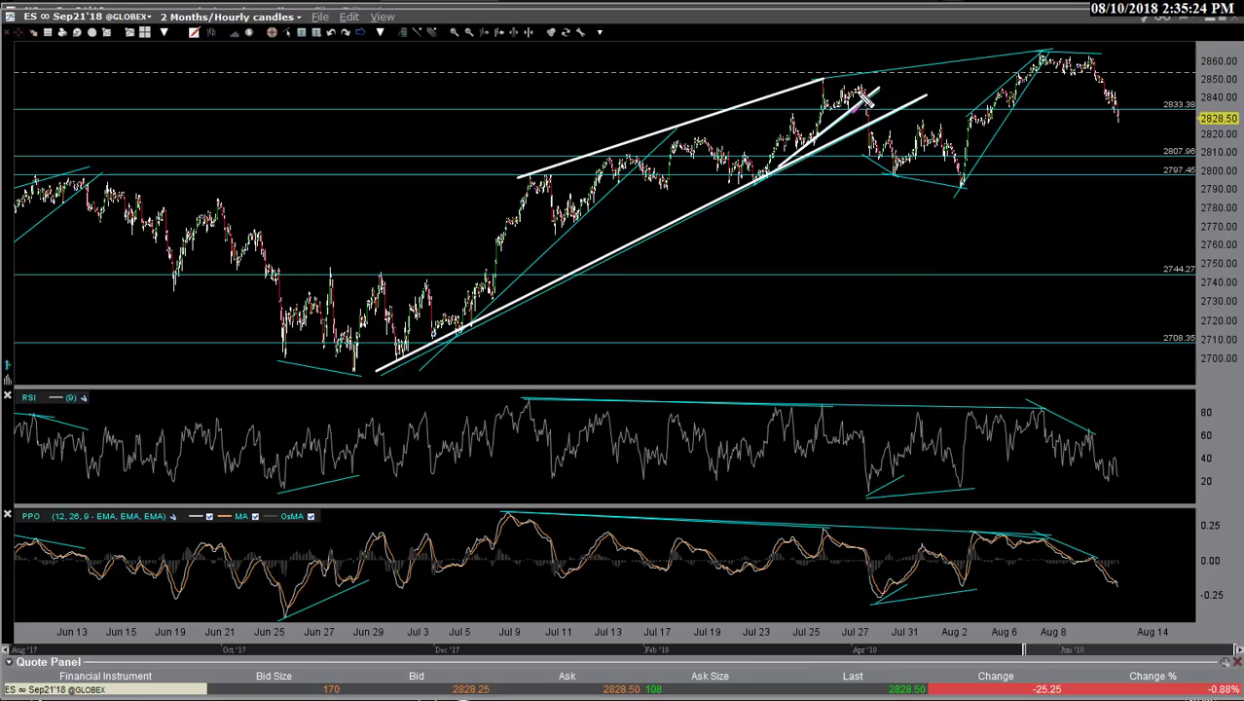
Draw an arrow from the late-July high down to the 2744.27 level, box the late-June to early-July range, and clear the markup.
{"action": "left_click_drag", "start_coordinate": [867, 90], "coordinate": [974, 271]}
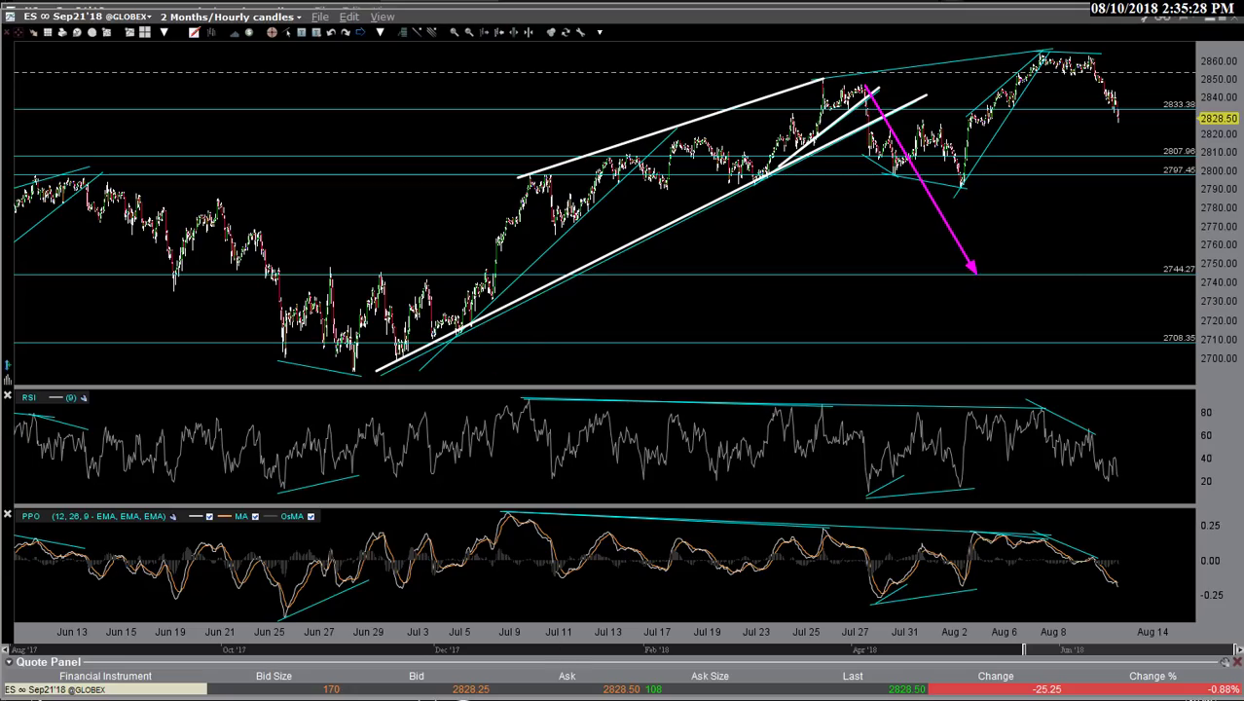
{"action": "left_click_drag", "start_coordinate": [262, 271], "coordinate": [508, 368]}
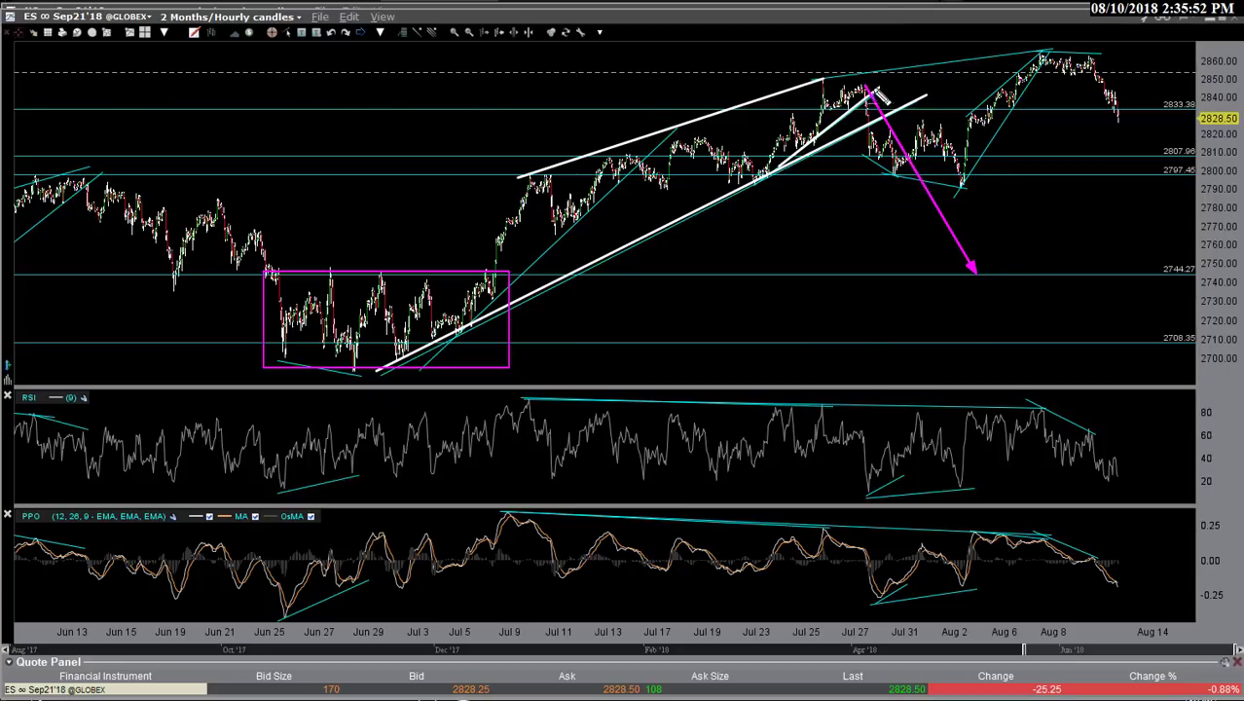
{"action": "key", "text": "Escape"}
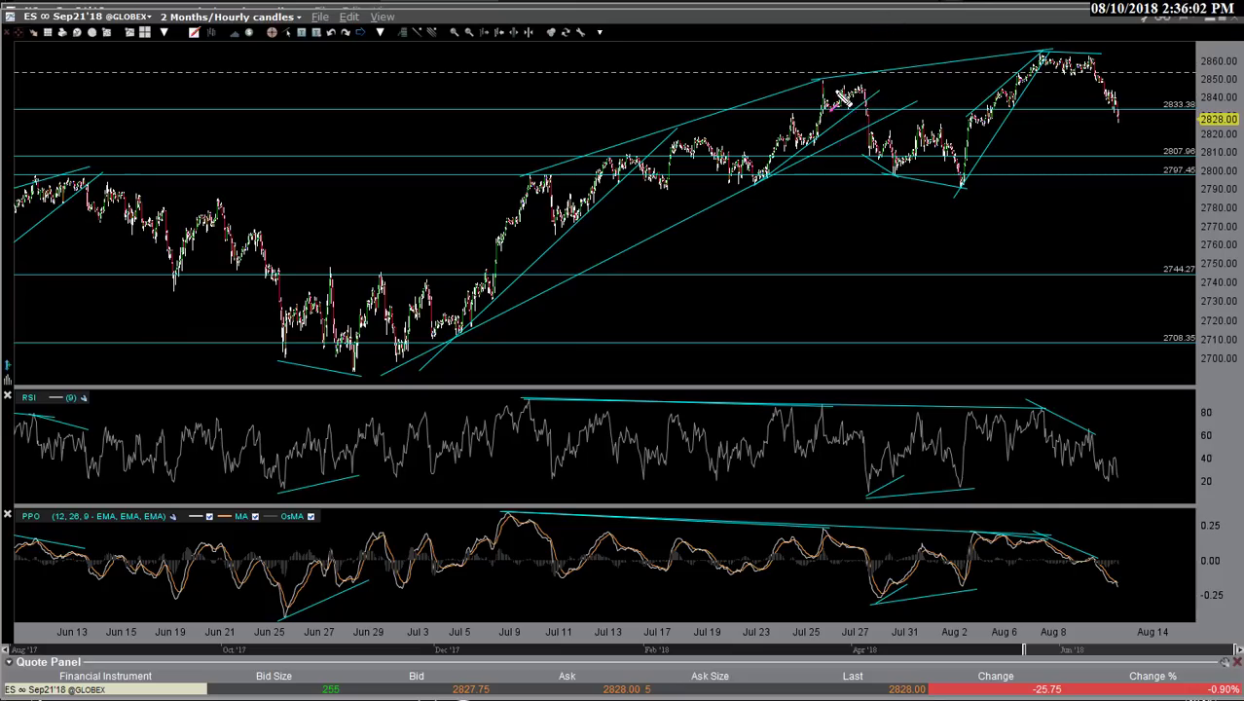
Mark the ES late-July drop and August rally with arrows, trace the rising trendlines over the July and August highs, and clear the markup.
{"action": "mouse_move", "coordinate": [841, 89]}
{"action": "left_mouse_down"}
{"action": "mouse_move", "coordinate": [958, 188]}
{"action": "mouse_move", "coordinate": [1047, 60]}
{"action": "left_mouse_up"}
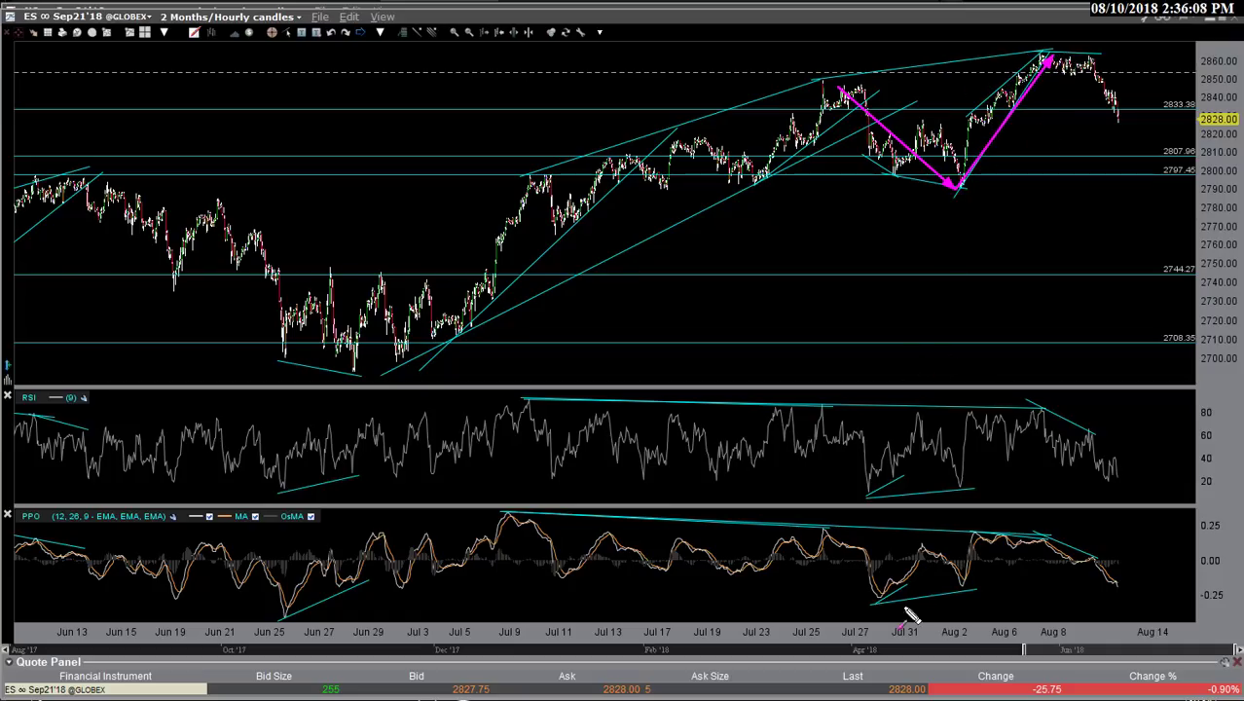
{"action": "left_click_drag", "start_coordinate": [811, 77], "coordinate": [1068, 44]}
{"action": "mouse_move", "coordinate": [521, 176]}
{"action": "left_mouse_down"}
{"action": "mouse_move", "coordinate": [812, 97]}
{"action": "mouse_move", "coordinate": [823, 81]}
{"action": "left_mouse_up"}
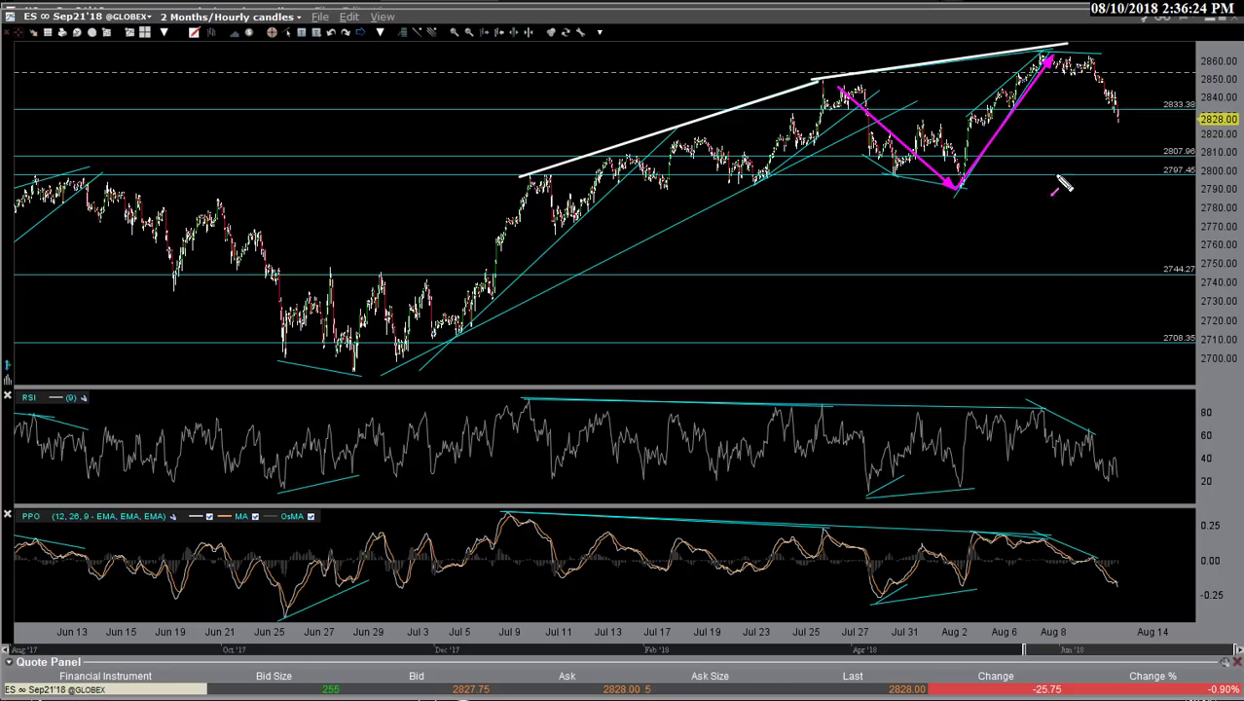
{"action": "left_click_drag", "start_coordinate": [1069, 57], "coordinate": [1118, 105]}
{"action": "key", "text": "Escape"}
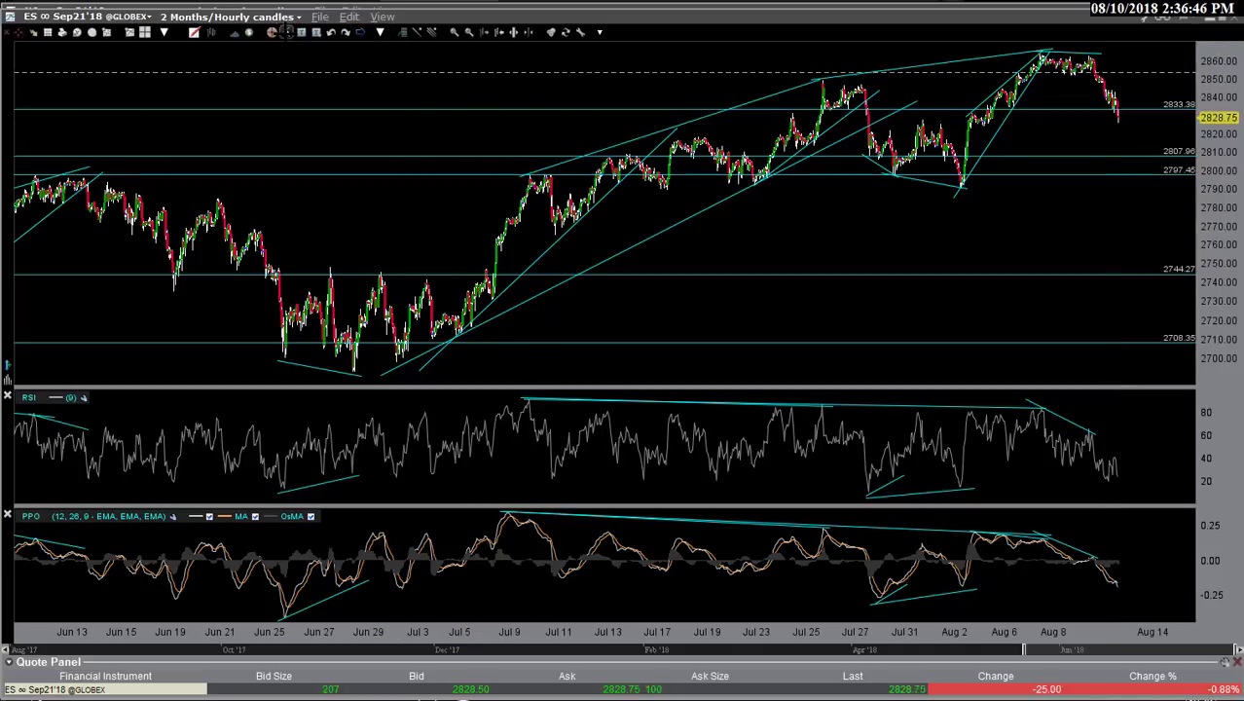
Add a horizontal support line at 2824.18 on the ES chart and circle the price reactions along it around the start of August.
{"action": "left_click", "coordinate": [284, 32]}
{"action": "left_click", "coordinate": [331, 62]}
{"action": "left_click", "coordinate": [974, 126]}
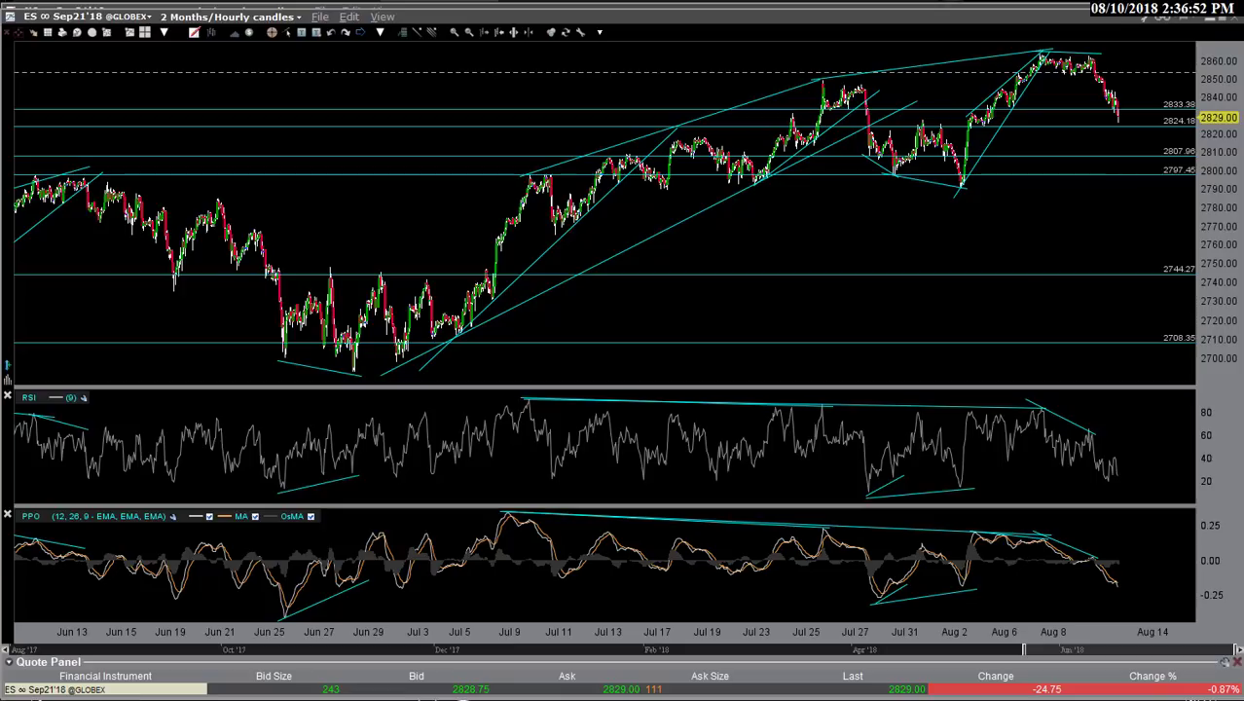
{"action": "mouse_move", "coordinate": [966, 126]}
{"action": "left_mouse_down"}
{"action": "mouse_move", "coordinate": [1001, 117]}
{"action": "mouse_move", "coordinate": [959, 133]}
{"action": "left_mouse_up"}
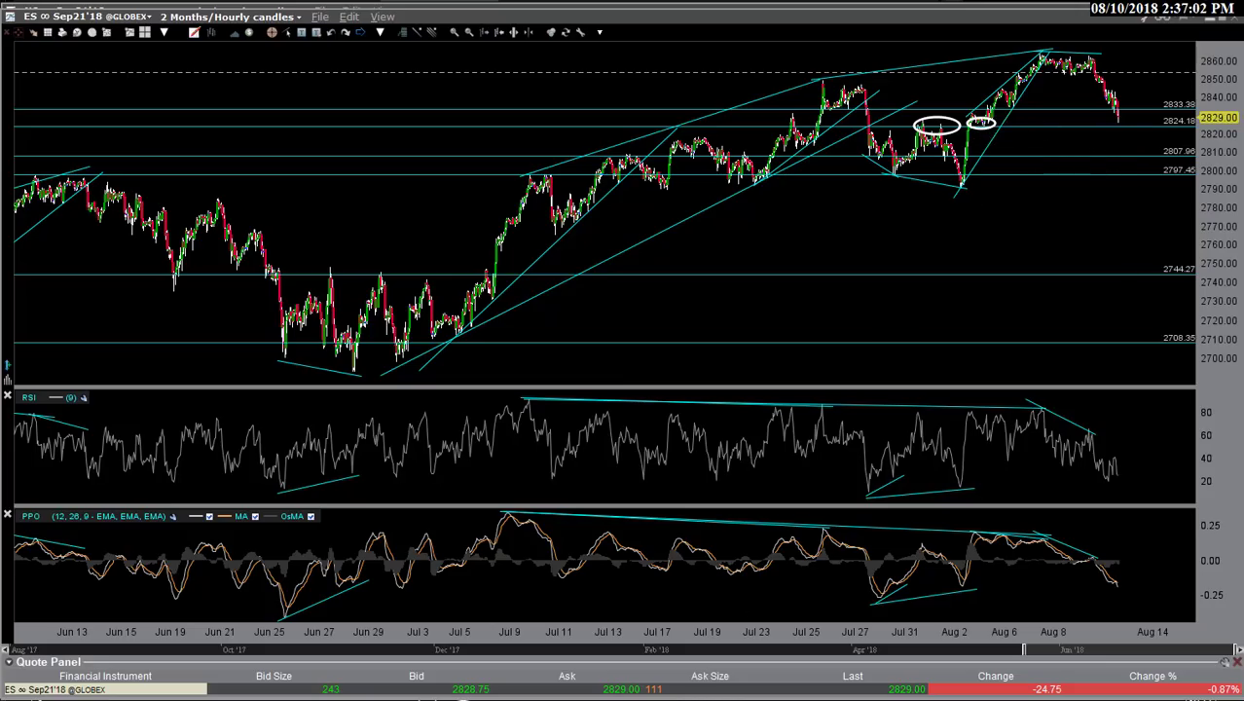
Box the 2797.45 level label and the price reactions along that level from mid-June to early August in magenta.
{"action": "left_click", "coordinate": [1164, 174]}
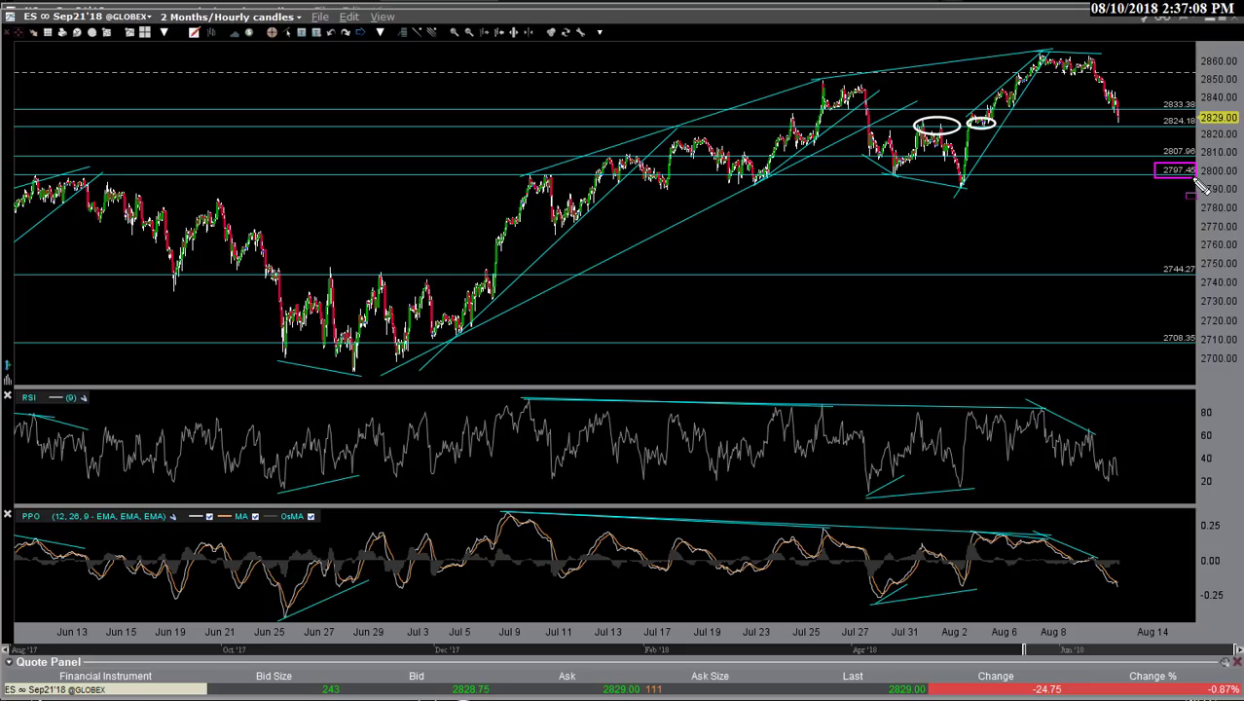
{"action": "mouse_move", "coordinate": [27, 167]}
{"action": "left_mouse_down"}
{"action": "mouse_move", "coordinate": [47, 185]}
{"action": "mouse_move", "coordinate": [93, 183]}
{"action": "left_mouse_up"}
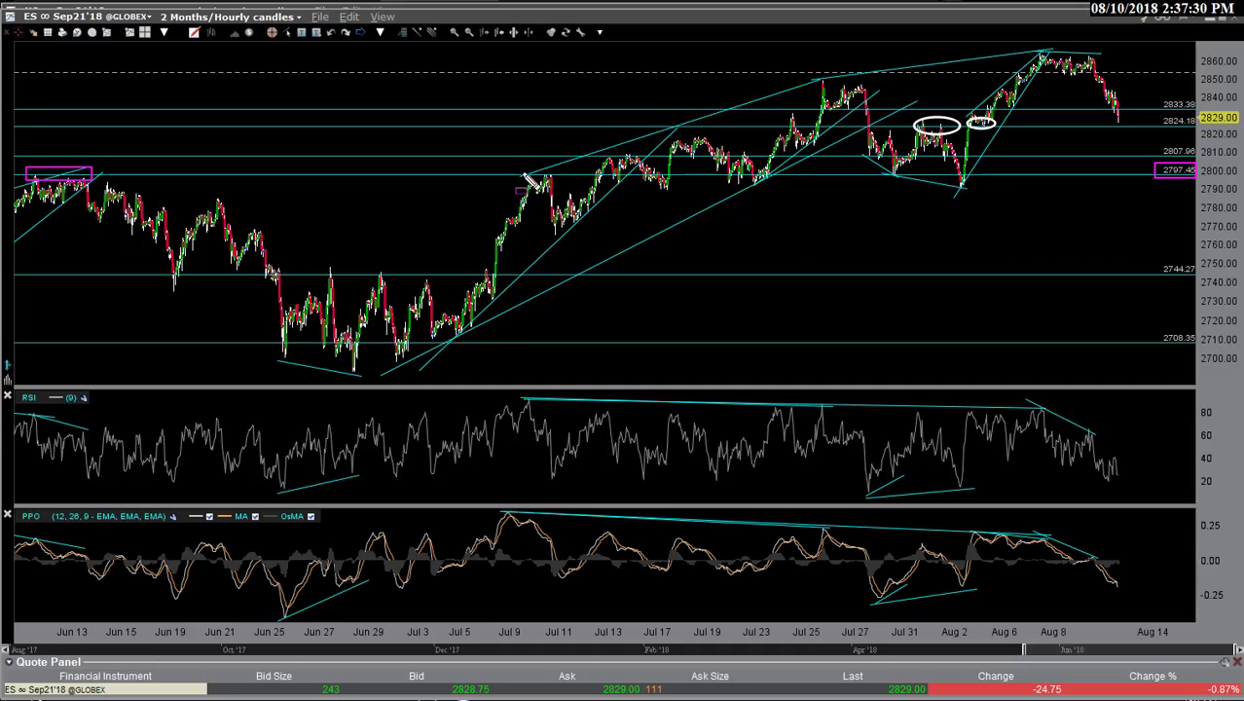
{"action": "left_click_drag", "start_coordinate": [523, 168], "coordinate": [557, 183]}
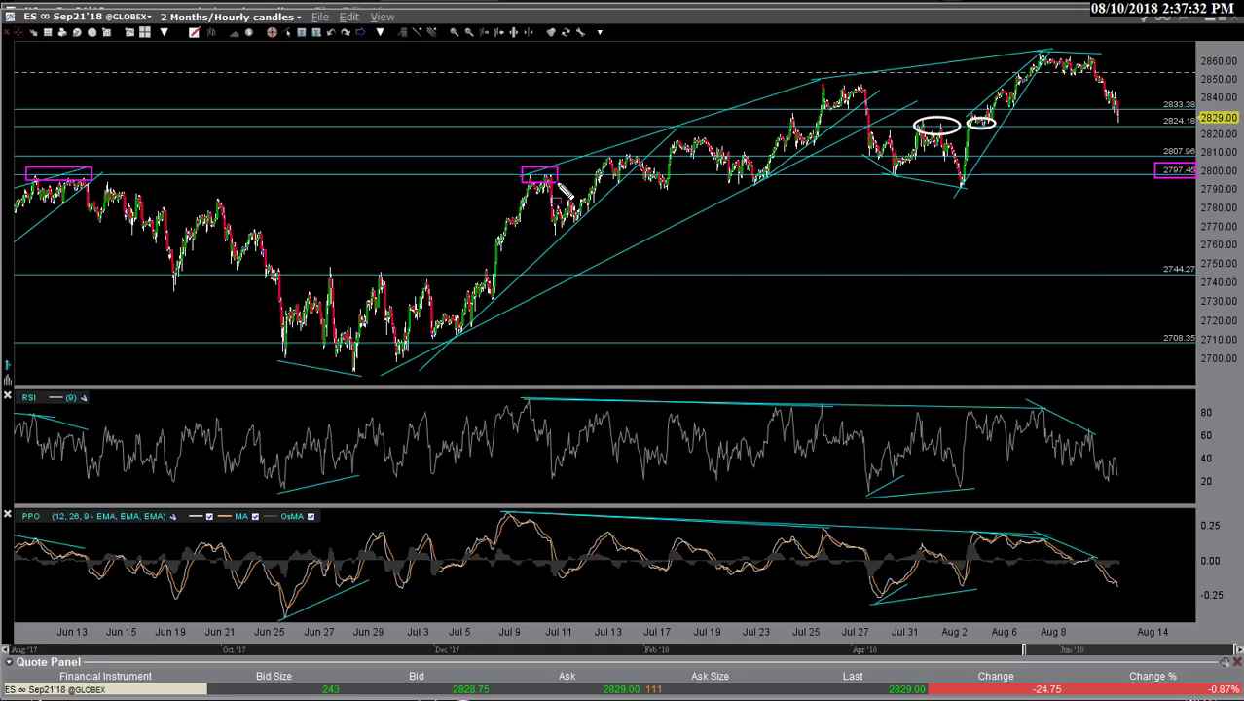
{"action": "mouse_move", "coordinate": [594, 157]}
{"action": "left_mouse_down"}
{"action": "mouse_move", "coordinate": [672, 184]}
{"action": "mouse_move", "coordinate": [769, 181]}
{"action": "left_mouse_up"}
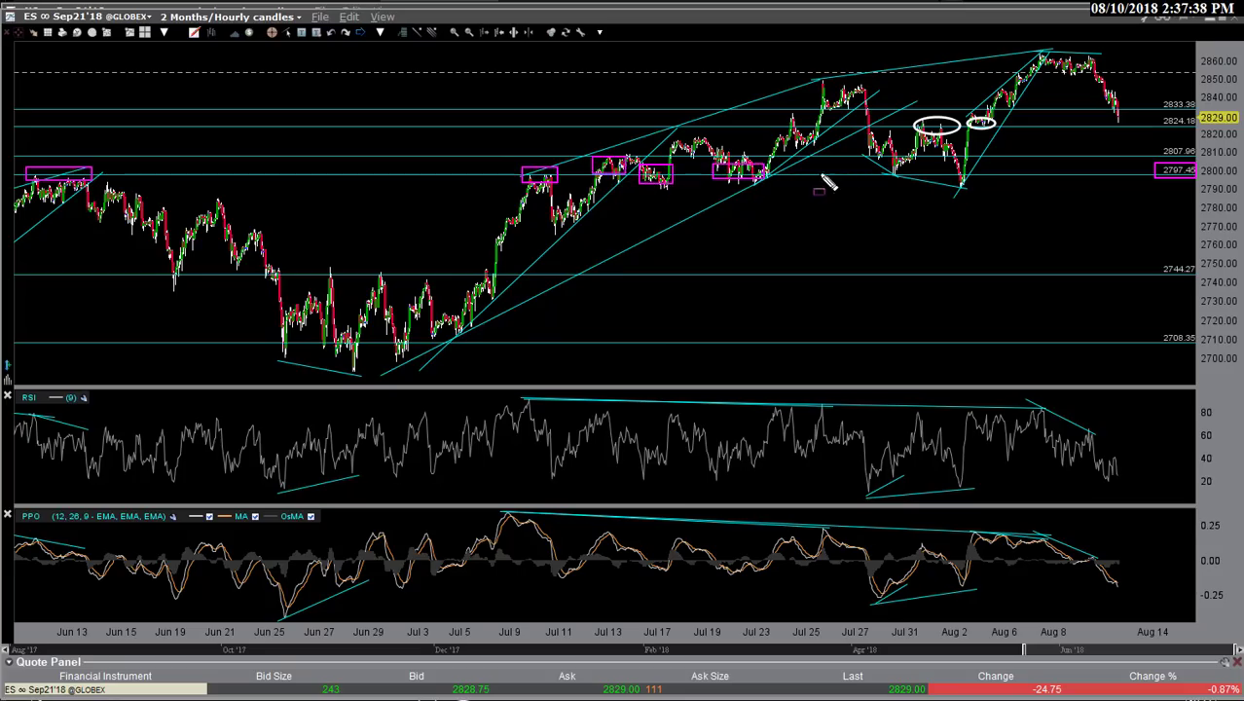
{"action": "left_click_drag", "start_coordinate": [879, 163], "coordinate": [972, 182]}
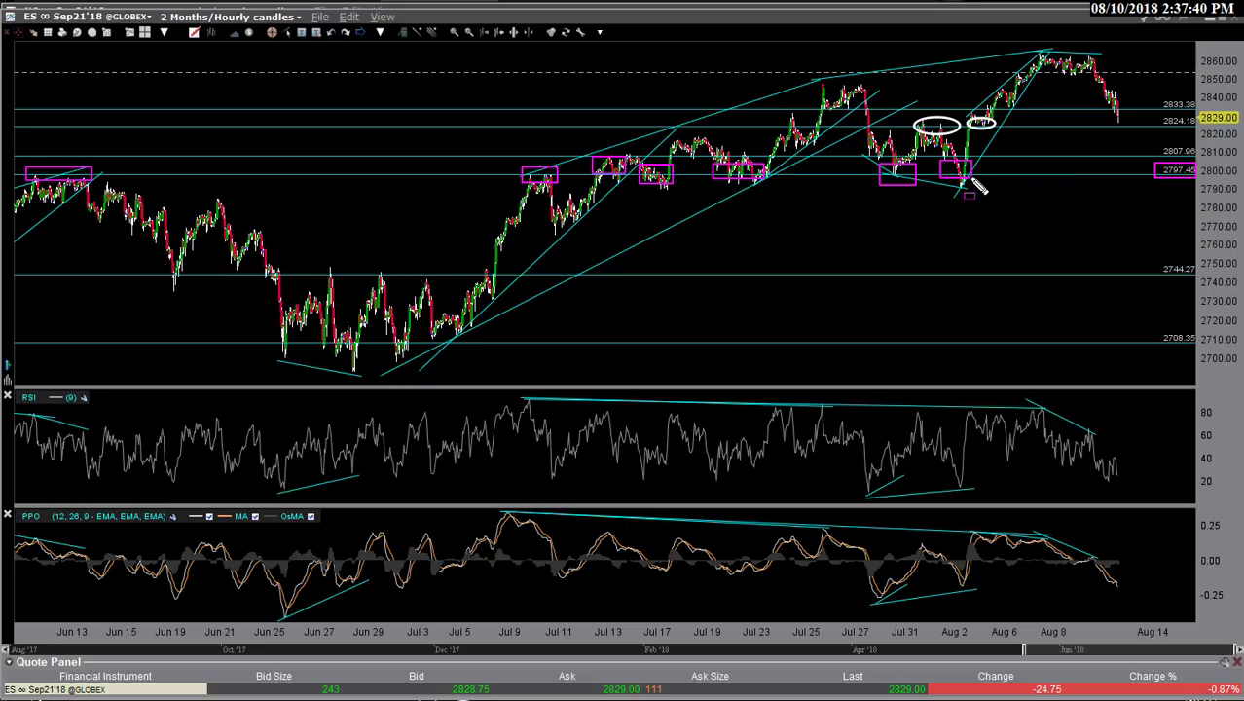
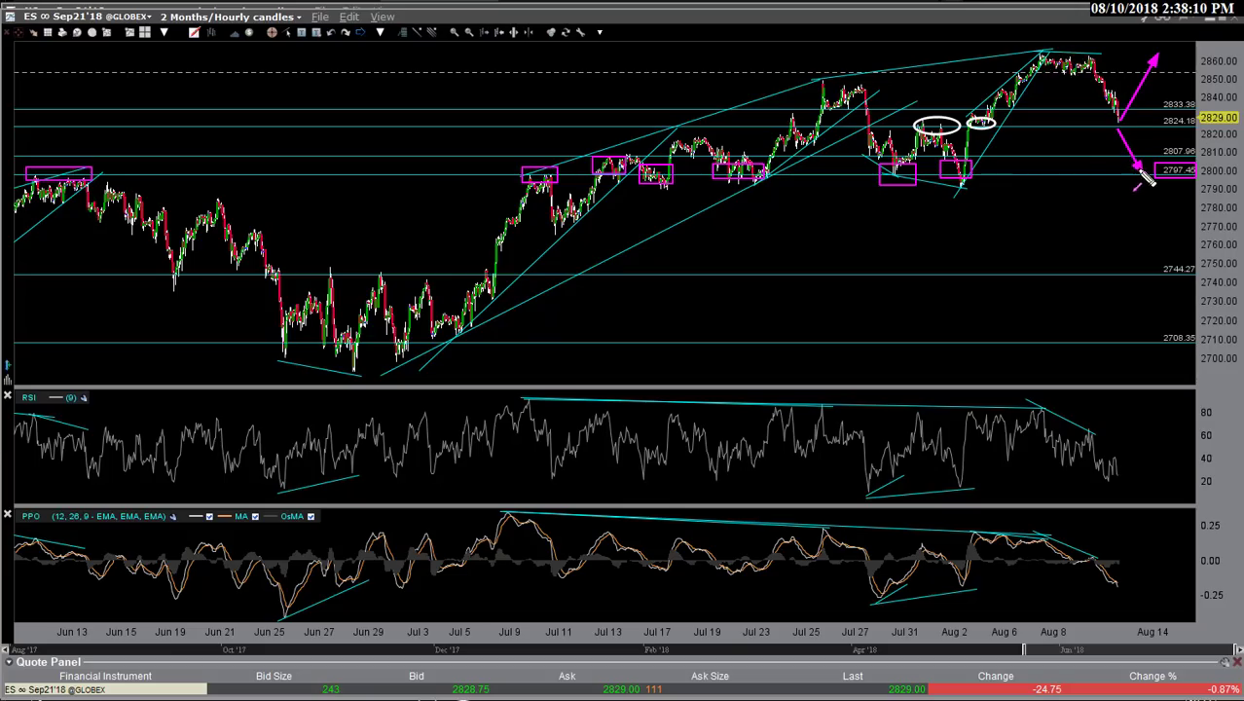
Draw magenta arrows for a direct rise and for a drop to 2797.45 followed by a rebound, and clear the markup.
{"action": "left_click_drag", "start_coordinate": [1137, 172], "coordinate": [1186, 103]}
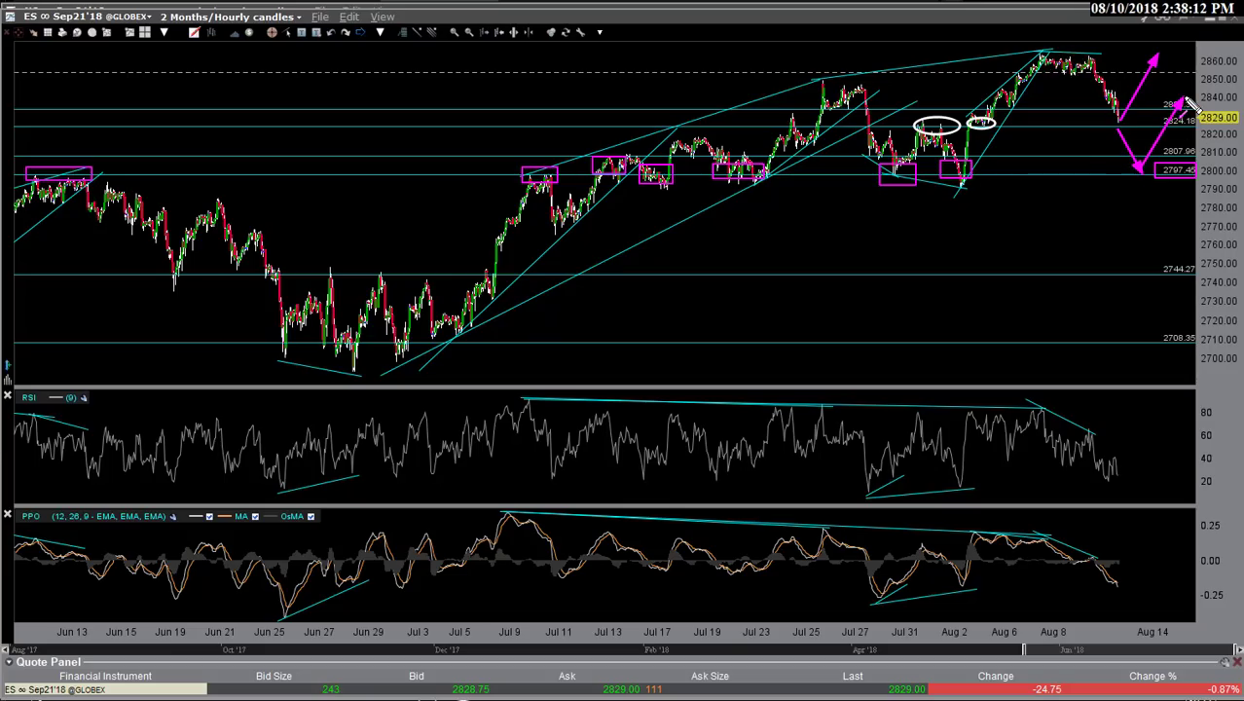
{"action": "key", "text": "Escape"}
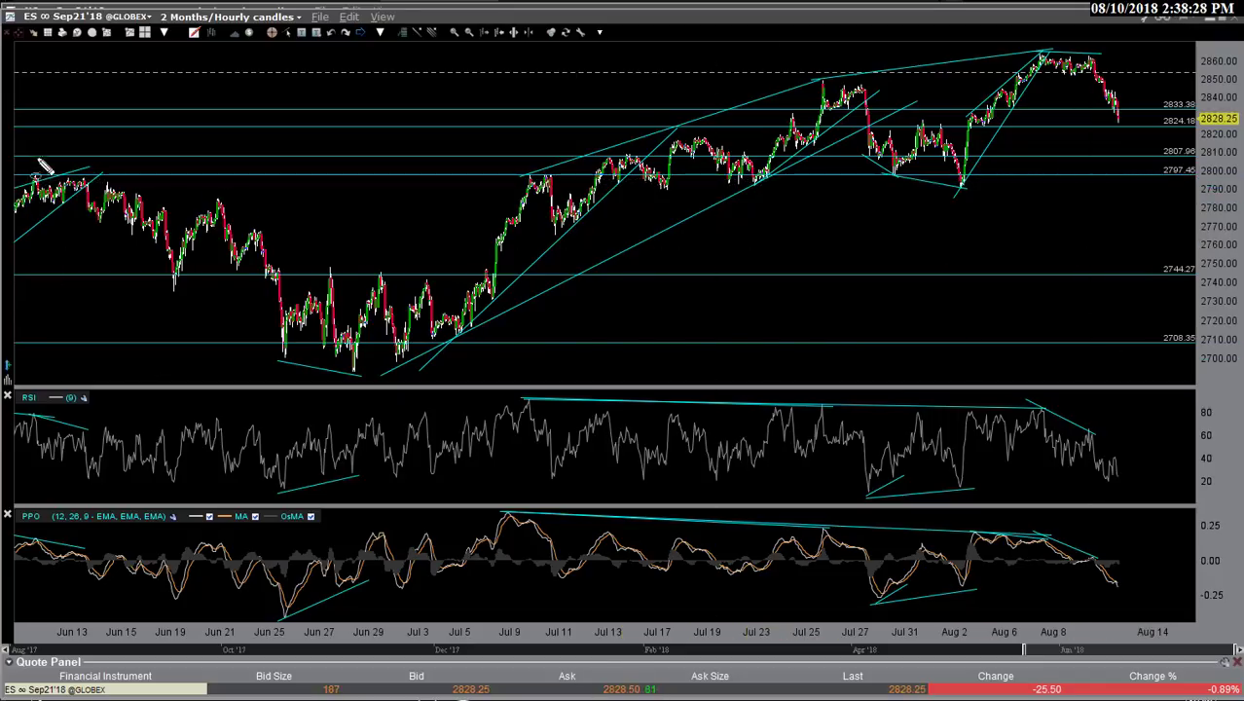
Circle the ES price reactions along the 2797.45 and 2744.27 levels in white, and clear the markup.
{"action": "left_click_drag", "start_coordinate": [36, 168], "coordinate": [115, 198]}
{"action": "left_click_drag", "start_coordinate": [528, 172], "coordinate": [572, 187]}
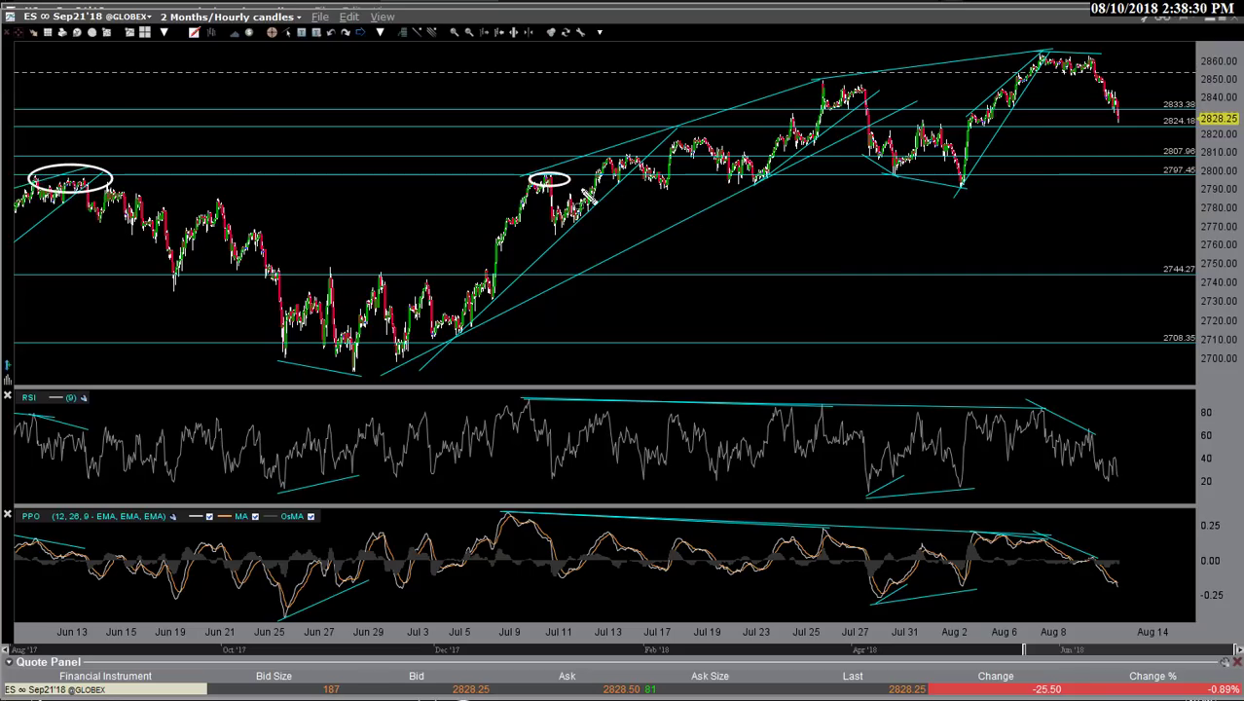
{"action": "mouse_move", "coordinate": [647, 172]}
{"action": "left_mouse_down"}
{"action": "mouse_move", "coordinate": [697, 189]}
{"action": "mouse_move", "coordinate": [801, 181]}
{"action": "left_mouse_up"}
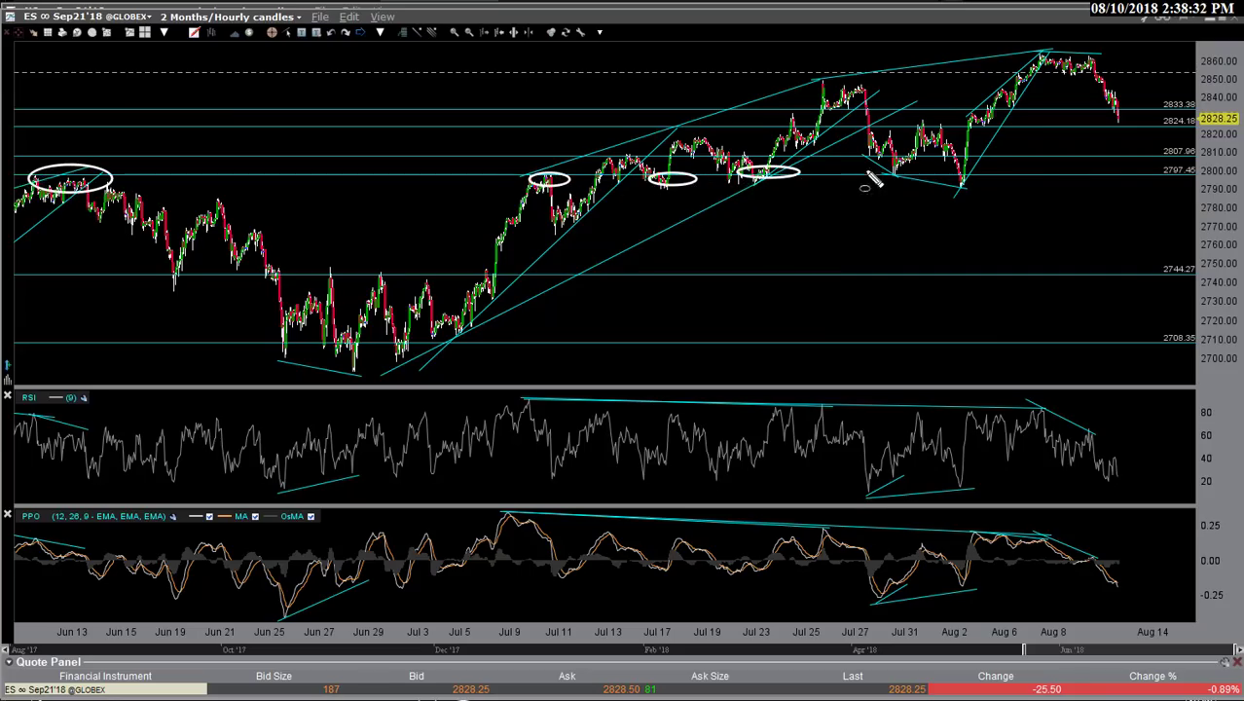
{"action": "left_click_drag", "start_coordinate": [881, 162], "coordinate": [932, 170]}
{"action": "left_click_drag", "start_coordinate": [956, 165], "coordinate": [985, 181]}
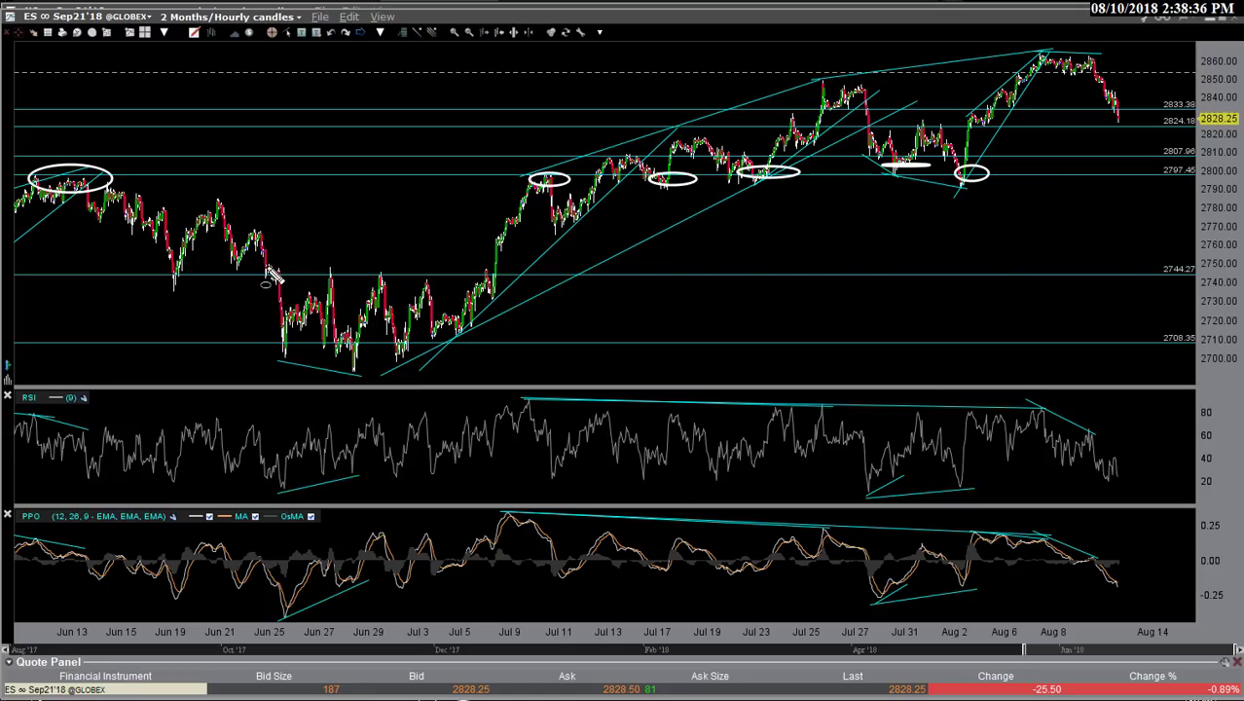
{"action": "mouse_move", "coordinate": [268, 267]}
{"action": "left_mouse_down"}
{"action": "mouse_move", "coordinate": [323, 284]}
{"action": "mouse_move", "coordinate": [523, 285]}
{"action": "left_mouse_up"}
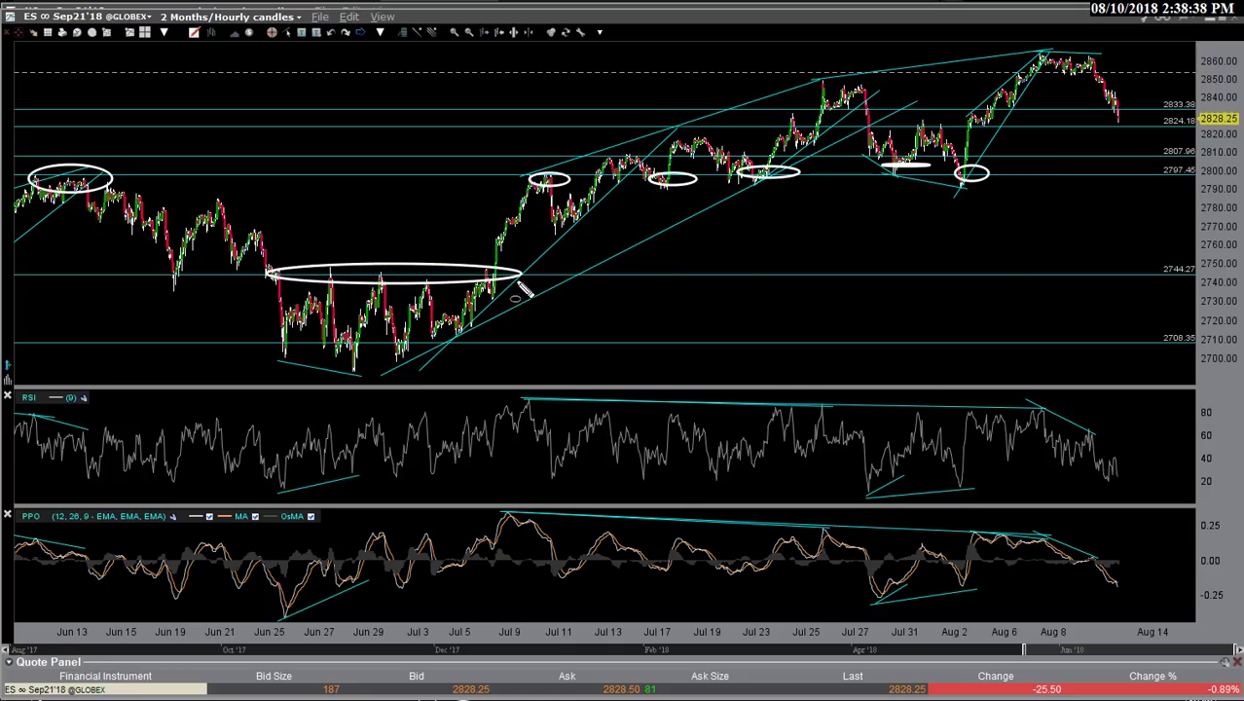
{"action": "left_click_drag", "start_coordinate": [1150, 259], "coordinate": [1217, 288]}
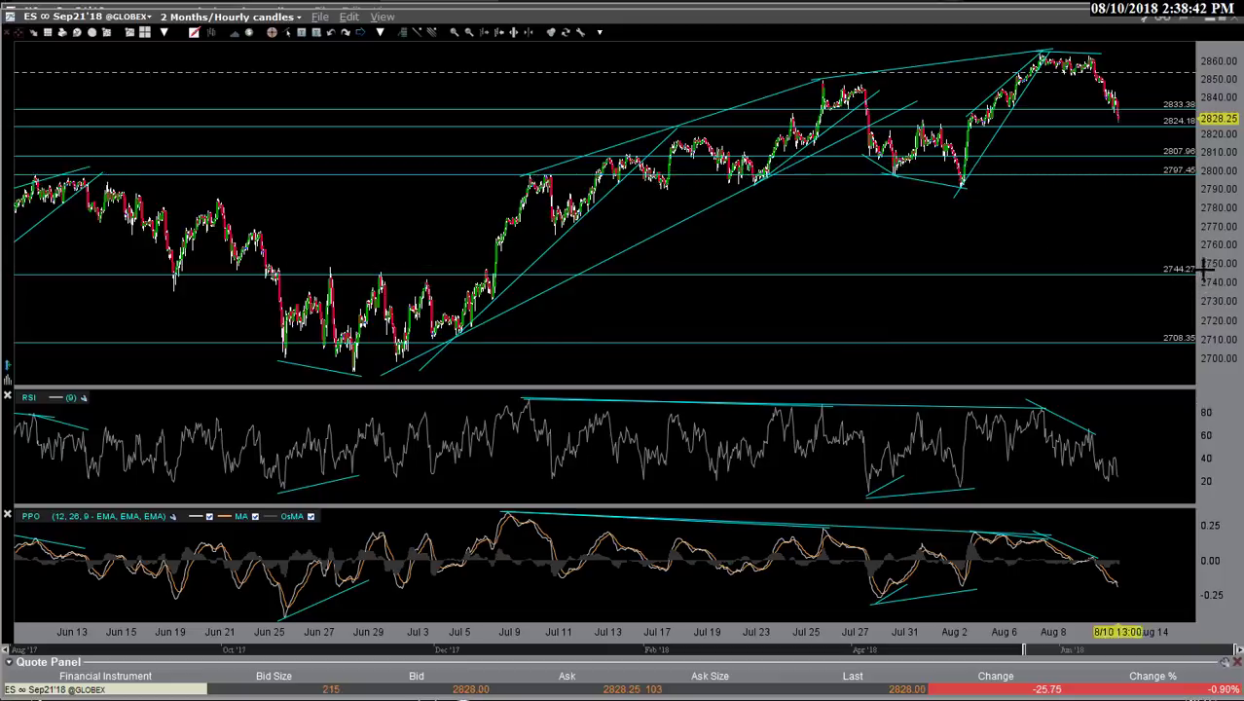
Switch to the SPY hourly chart in the other charting program and place a "divergent high (bearish)" label above the August high.
{"action": "key", "text": "alt+Tab"}
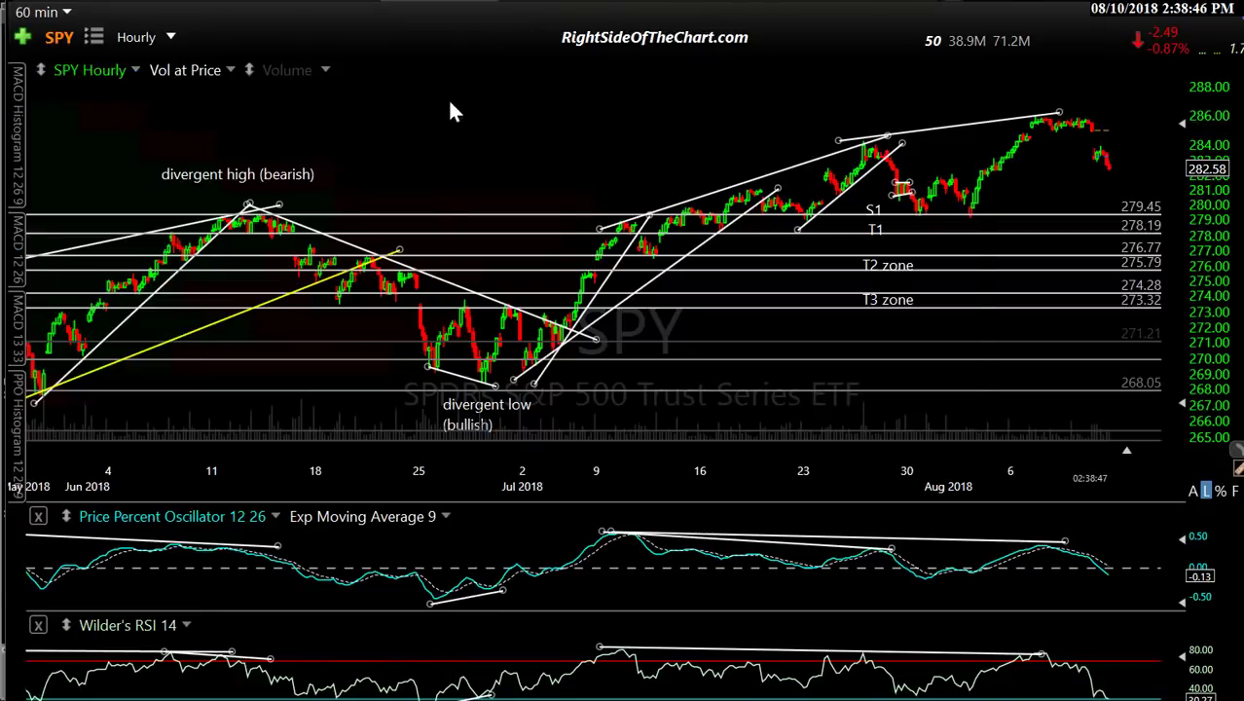
{"action": "type", "text": "spy"}
{"action": "key", "text": "Return"}
{"action": "scroll", "coordinate": [450, 103], "scroll_direction": "down", "scroll_amount": 3}
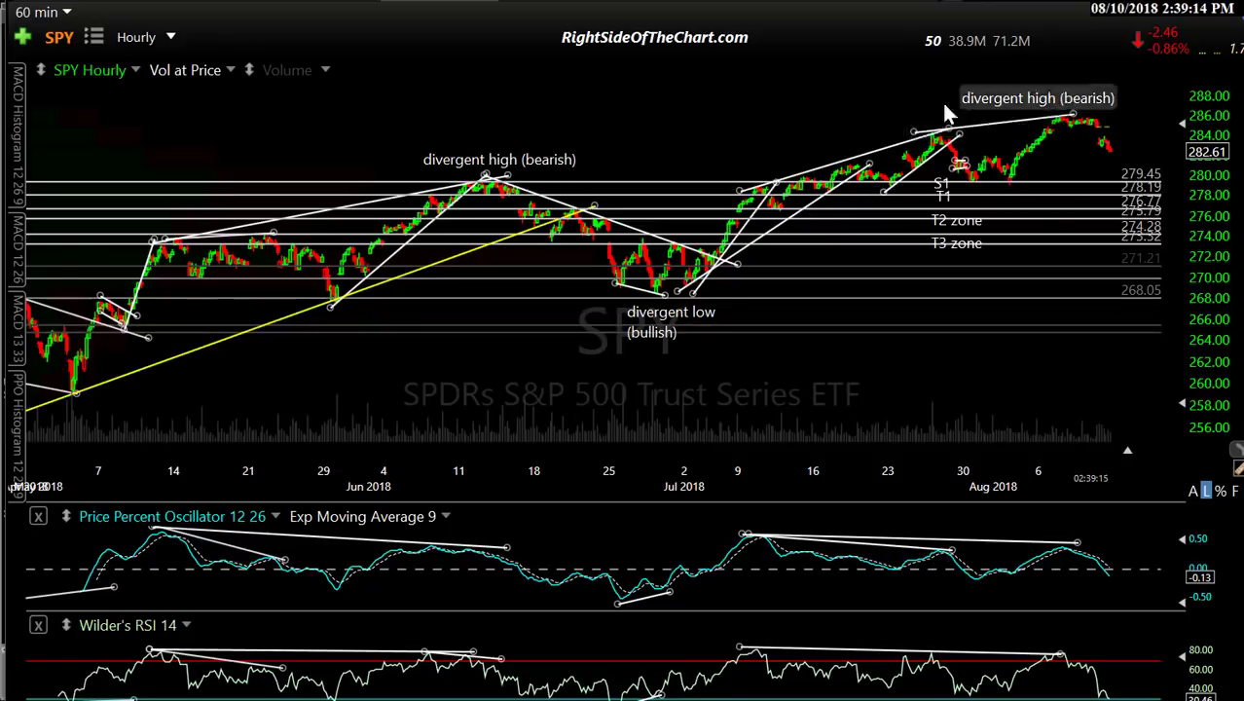
{"action": "left_click_drag", "start_coordinate": [916, 121], "coordinate": [1066, 108]}
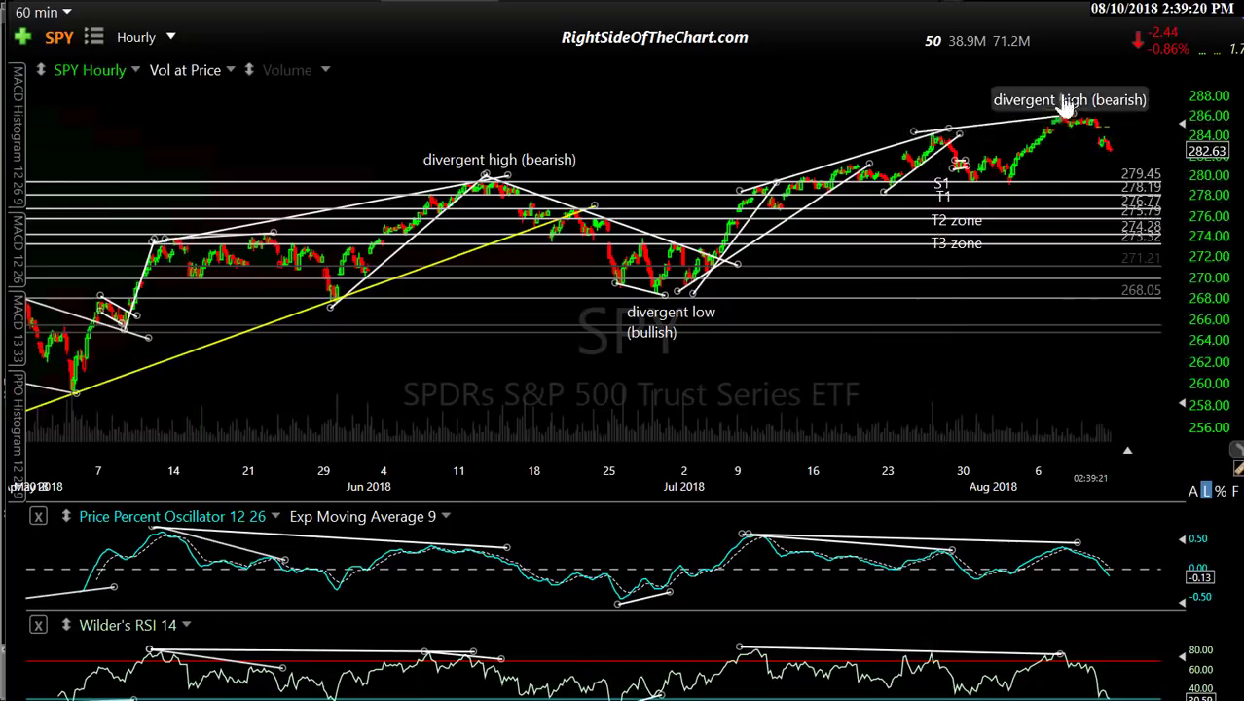
Circle the SPY price reactions along 279.45, and mark a potential drop to that level with a magenta arrow and a box above it.
{"action": "mouse_move", "coordinate": [1060, 134]}
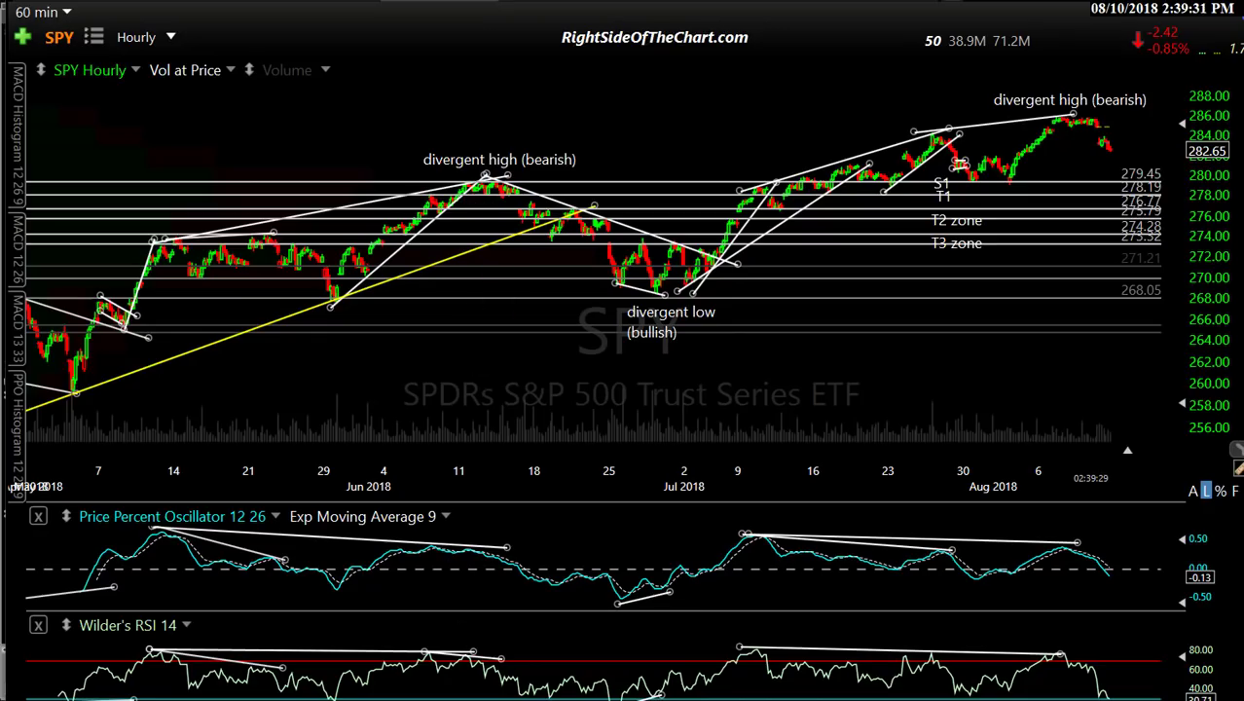
{"action": "mouse_move", "coordinate": [493, 170]}
{"action": "left_mouse_down"}
{"action": "mouse_move", "coordinate": [476, 187]}
{"action": "mouse_move", "coordinate": [499, 169]}
{"action": "left_mouse_up"}
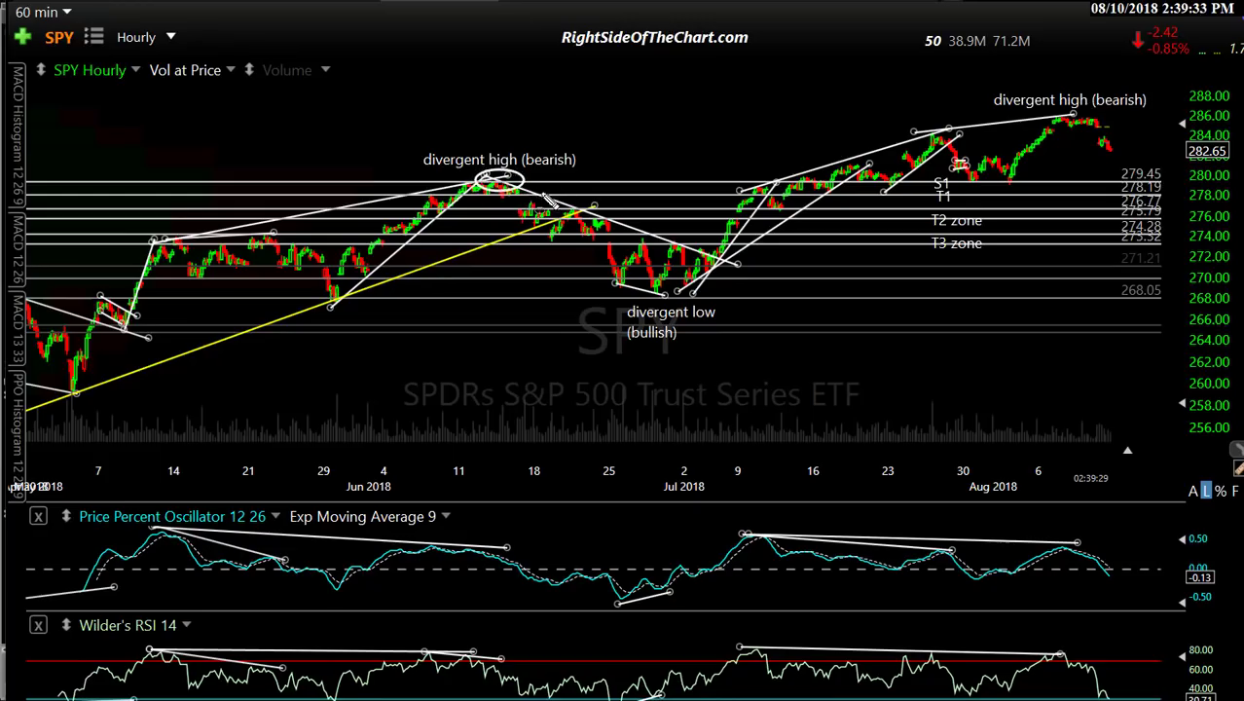
{"action": "mouse_move", "coordinate": [779, 185]}
{"action": "left_mouse_down"}
{"action": "mouse_move", "coordinate": [758, 202]}
{"action": "mouse_move", "coordinate": [779, 187]}
{"action": "mouse_move", "coordinate": [915, 197]}
{"action": "mouse_move", "coordinate": [1018, 180]}
{"action": "left_mouse_up"}
{"action": "left_click_drag", "start_coordinate": [1098, 162], "coordinate": [1111, 172]}
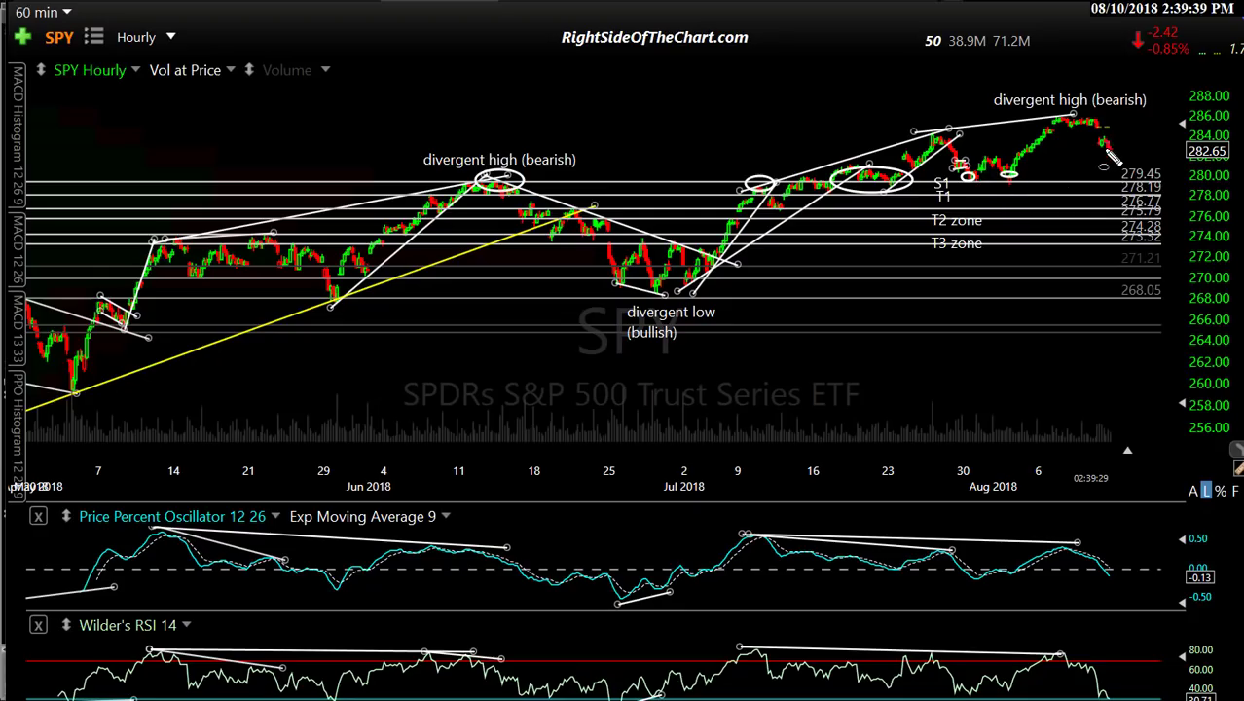
{"action": "key", "text": "ctrl+z"}
{"action": "left_click_drag", "start_coordinate": [1110, 142], "coordinate": [1110, 180]}
{"action": "left_click_drag", "start_coordinate": [804, 108], "coordinate": [1145, 189]}
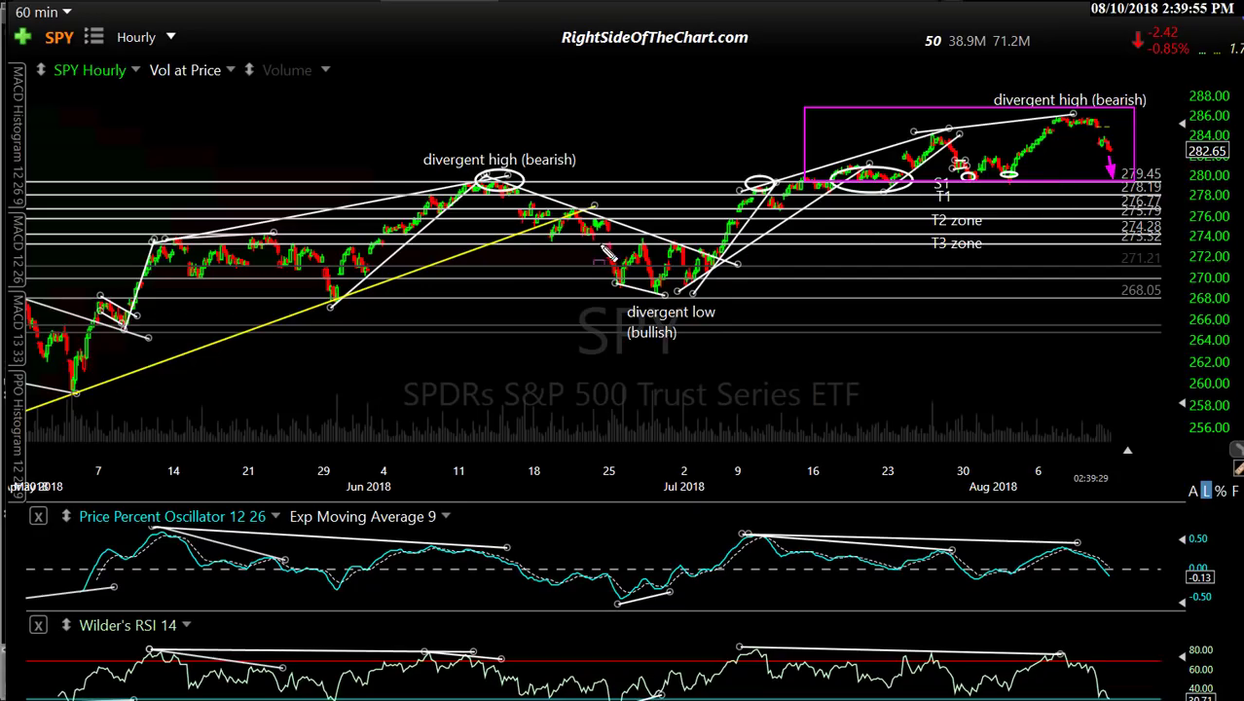
Box SPY's late-June to early-July range and the May and June price reactions around the T3 zone in magenta, and clear the markup.
{"action": "left_click_drag", "start_coordinate": [602, 245], "coordinate": [736, 299]}
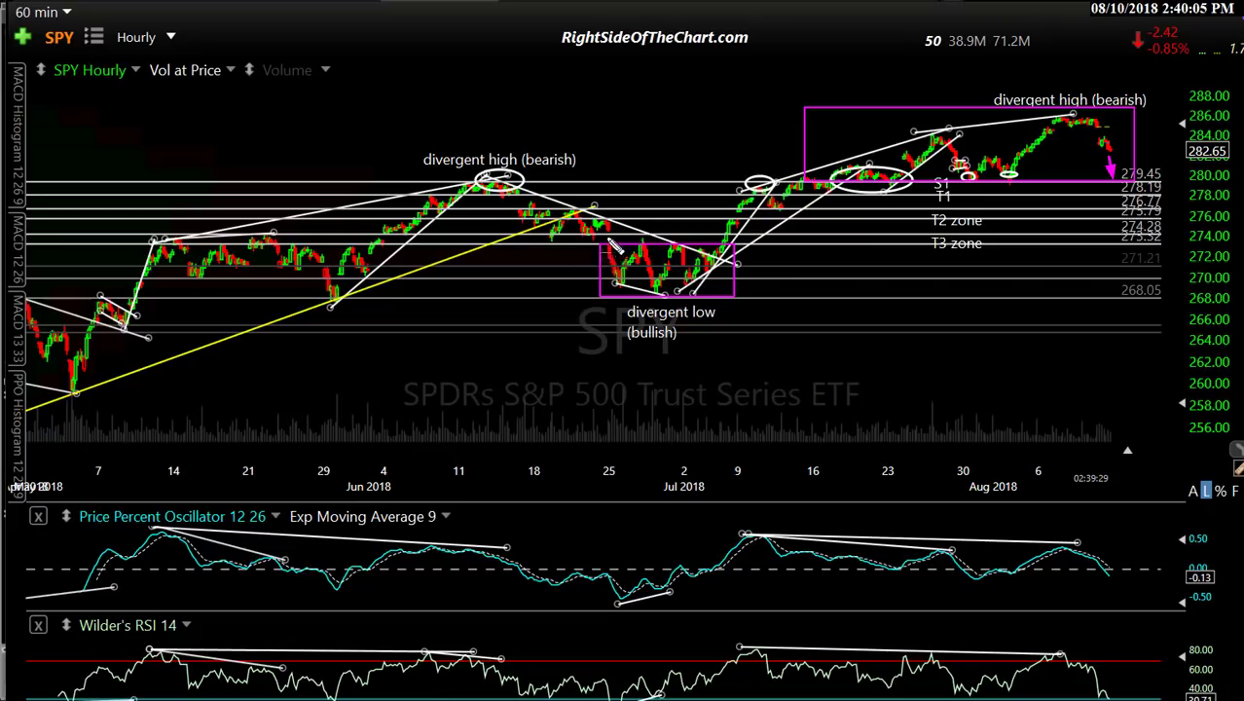
{"action": "left_click_drag", "start_coordinate": [611, 244], "coordinate": [551, 251]}
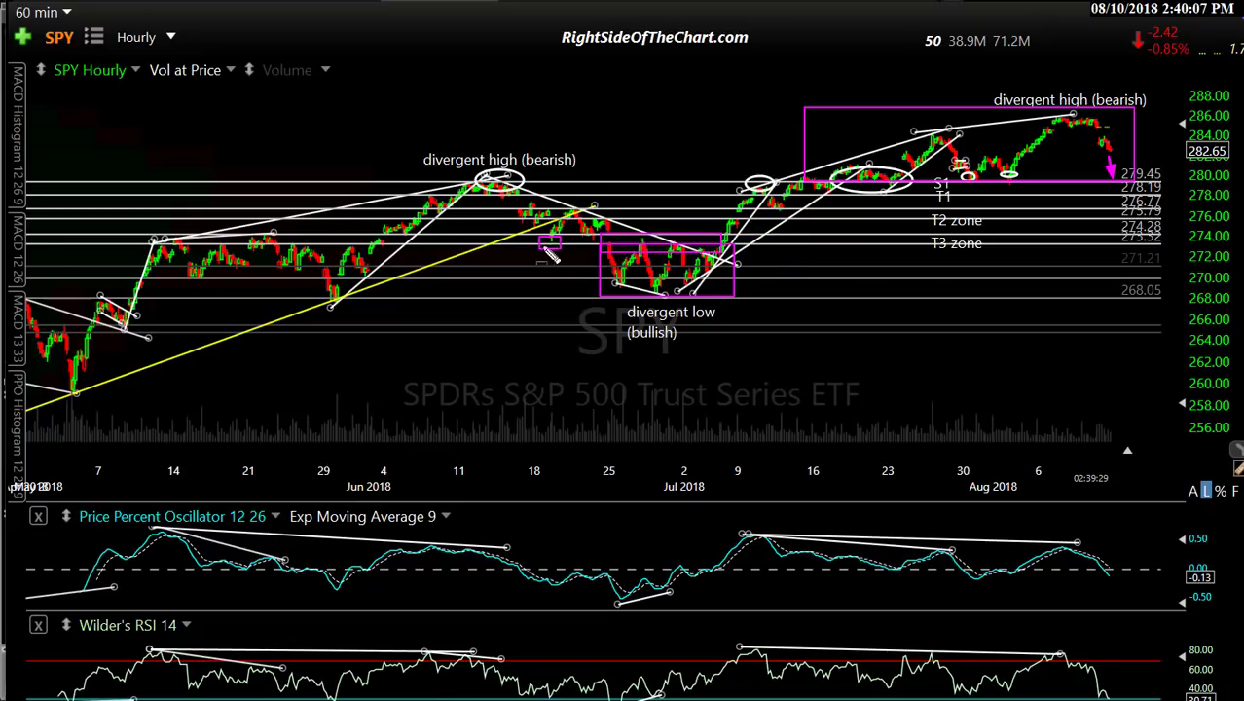
{"action": "left_click_drag", "start_coordinate": [139, 237], "coordinate": [407, 259]}
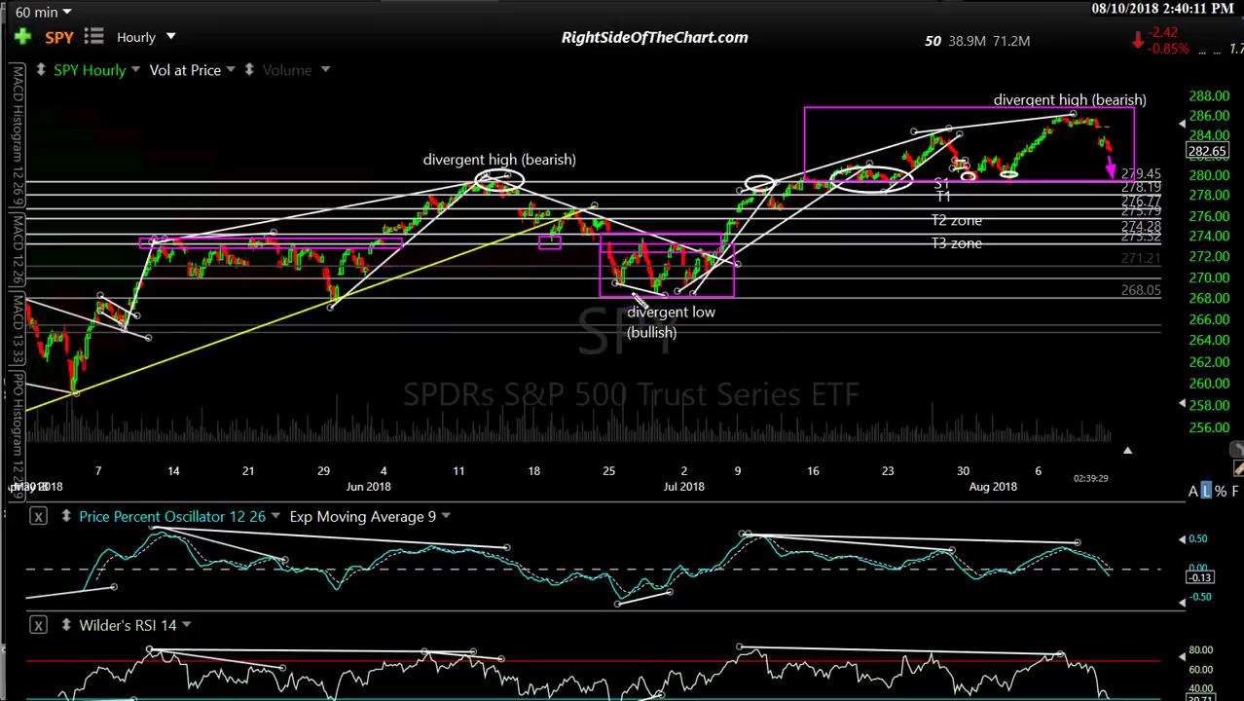
Move the T2 zone, T3 zone and T1 labels along their levels to beneath the early-August SPY prices.
{"action": "scroll", "coordinate": [916, 348], "scroll_direction": "up", "scroll_amount": 3}
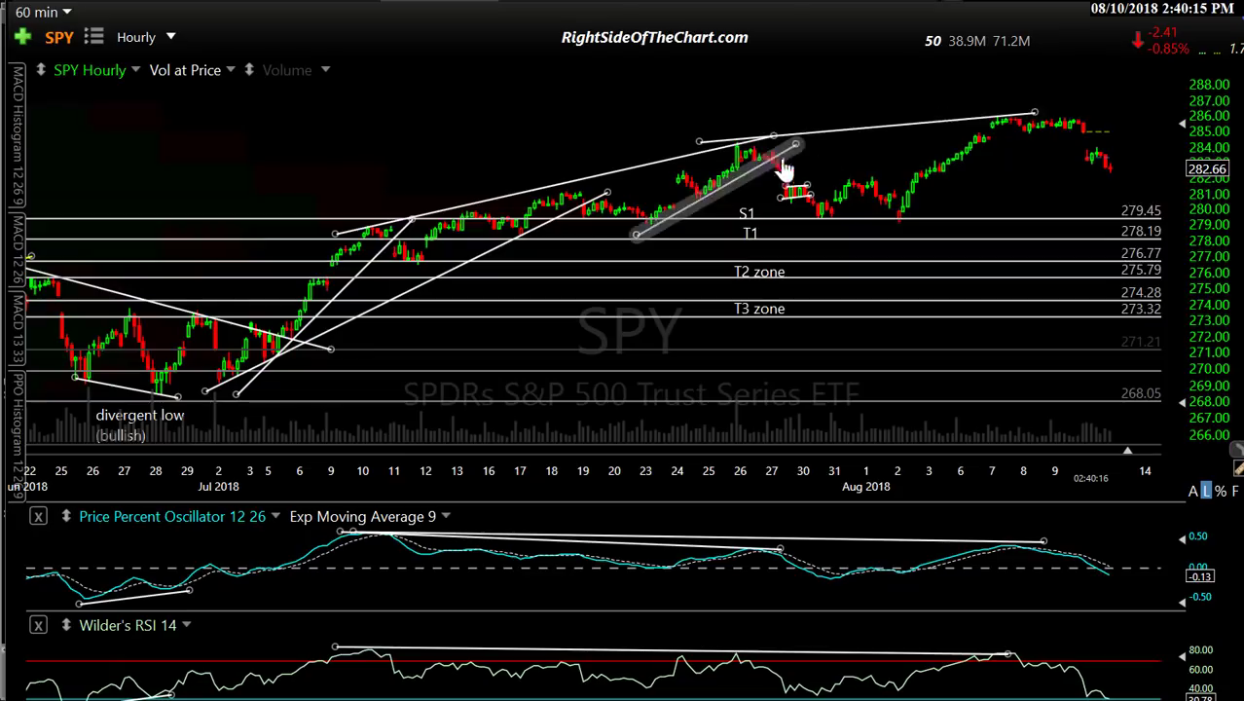
{"action": "left_click_drag", "start_coordinate": [760, 276], "coordinate": [1066, 277]}
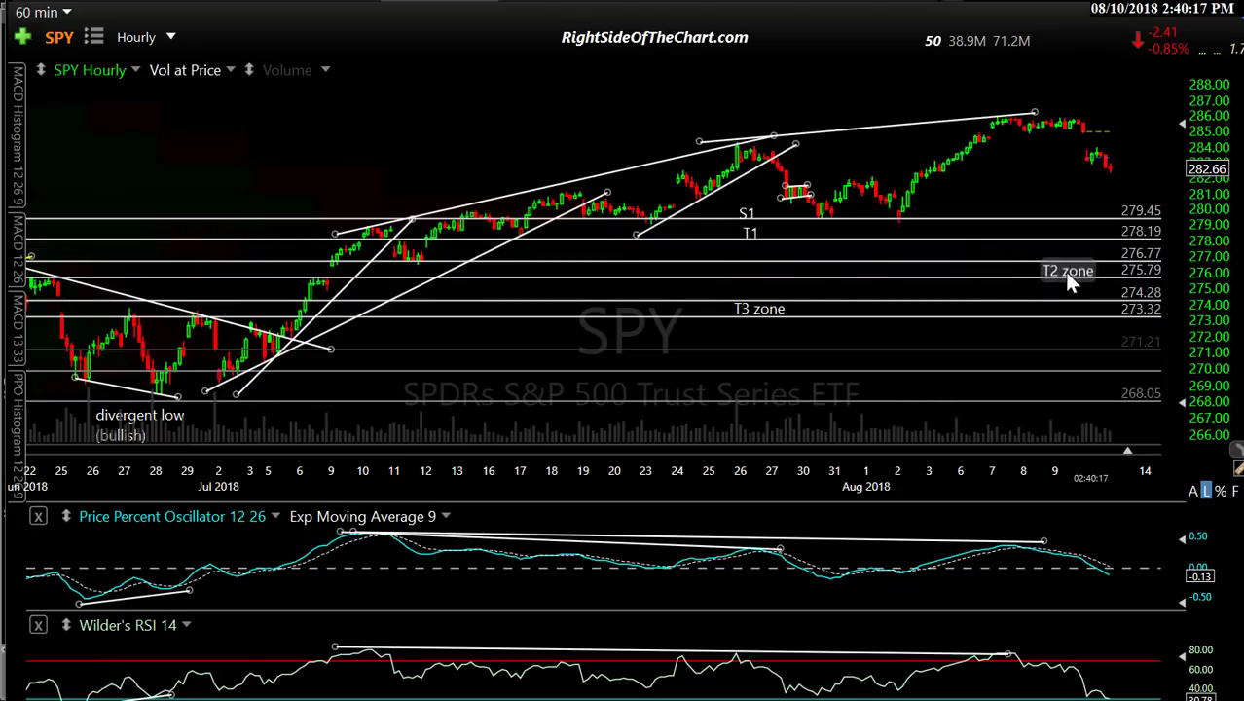
{"action": "left_click_drag", "start_coordinate": [769, 307], "coordinate": [1064, 303]}
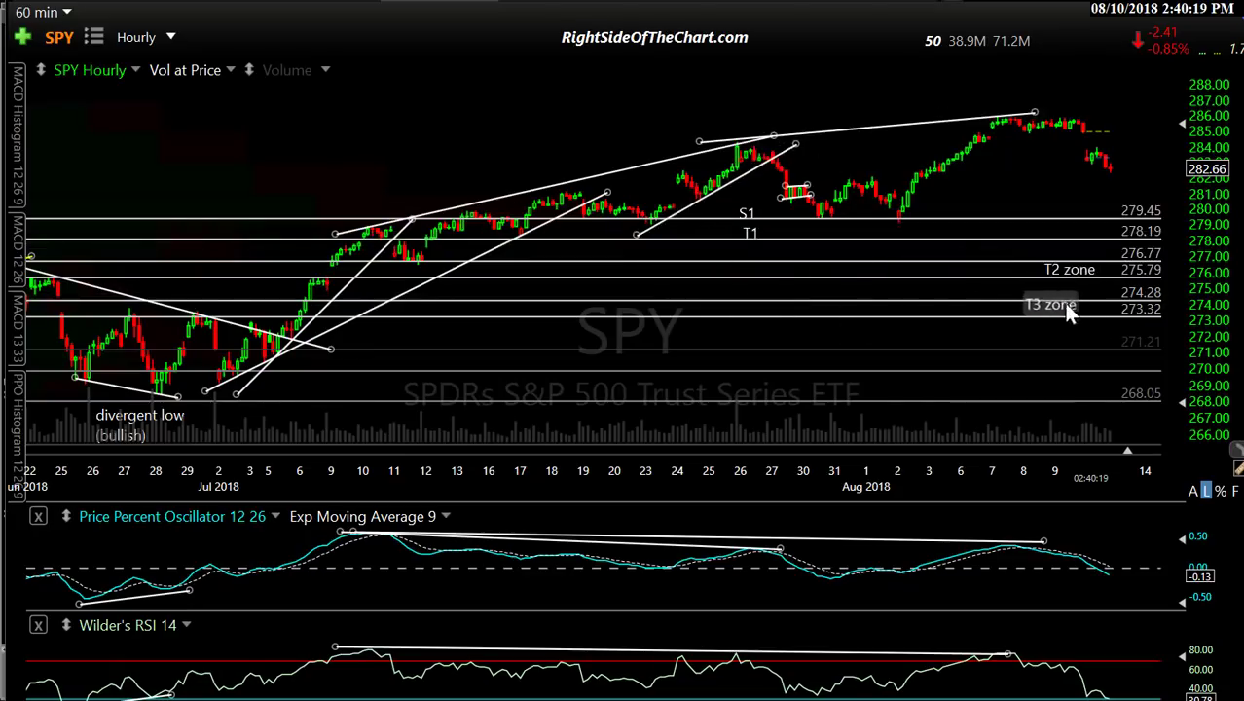
{"action": "left_click_drag", "start_coordinate": [750, 233], "coordinate": [1062, 236]}
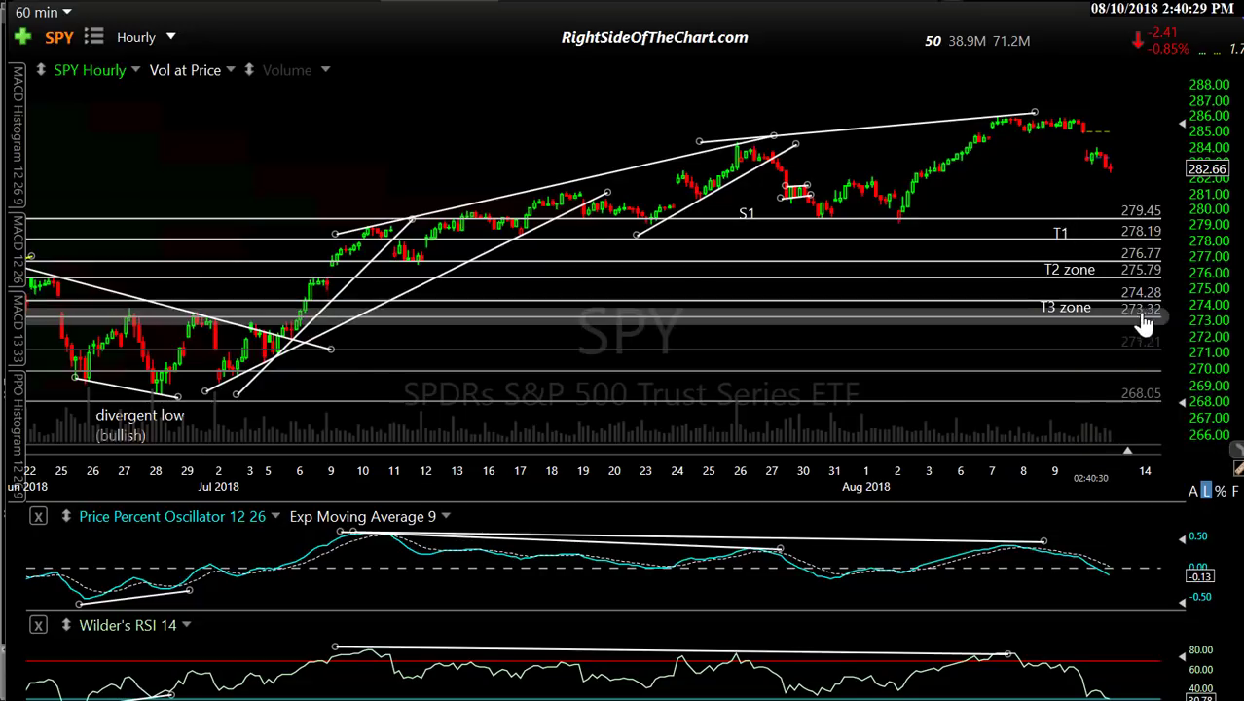
{"action": "mouse_move", "coordinate": [1155, 329]}
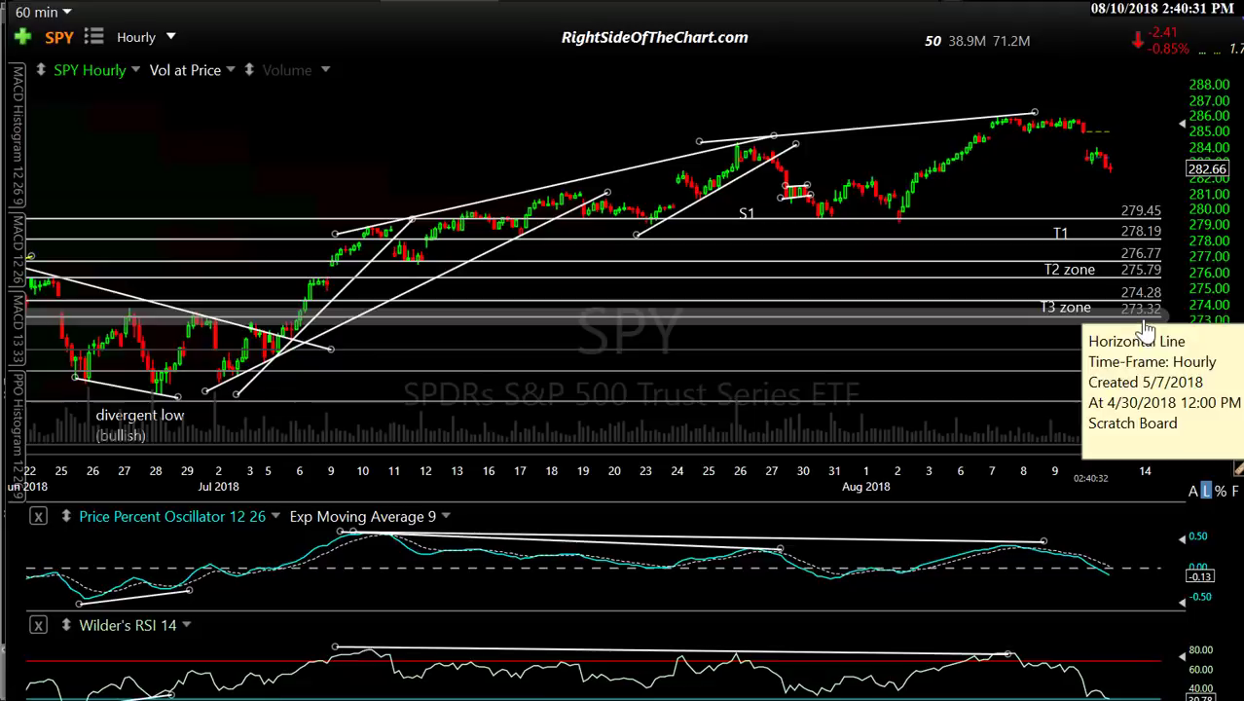
Switch to the QQQ hourly chart and place a "divergent high" label above the late-July high.
{"action": "scroll", "coordinate": [973, 336], "scroll_direction": "down", "scroll_amount": 5}
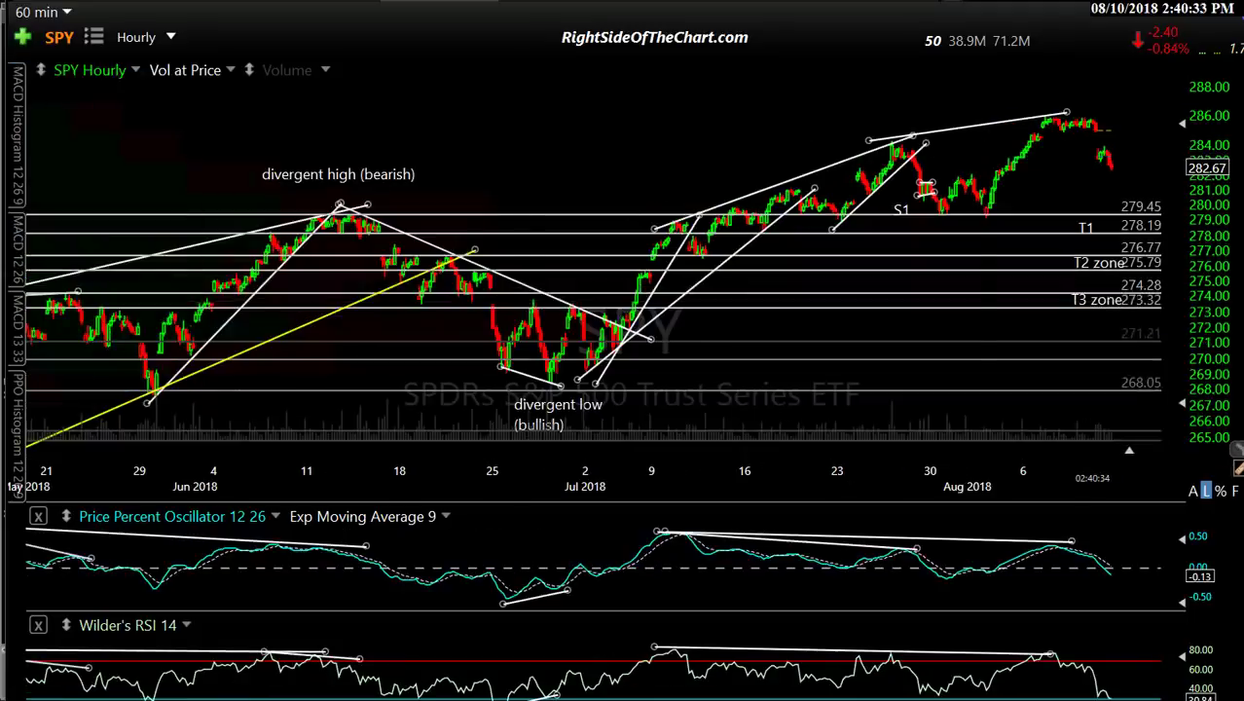
{"action": "type", "text": "QQQ"}
{"action": "key", "text": "Return"}
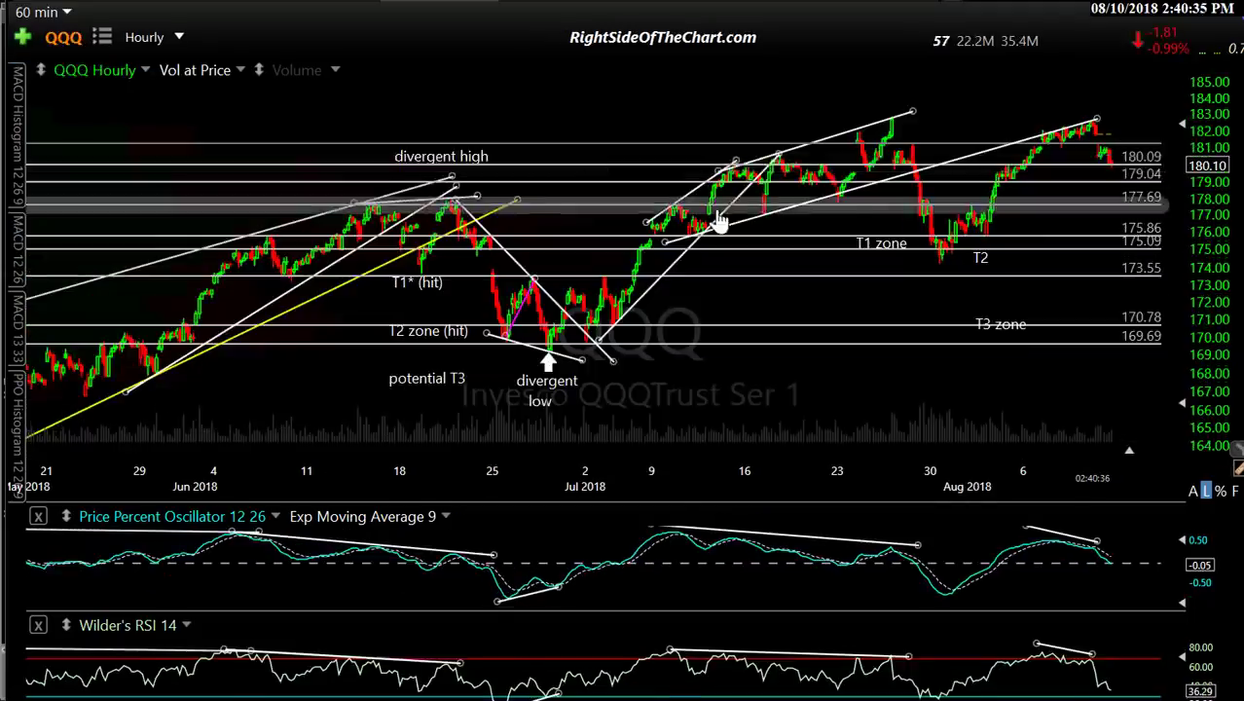
{"action": "scroll", "coordinate": [718, 222], "scroll_direction": "down", "scroll_amount": 2}
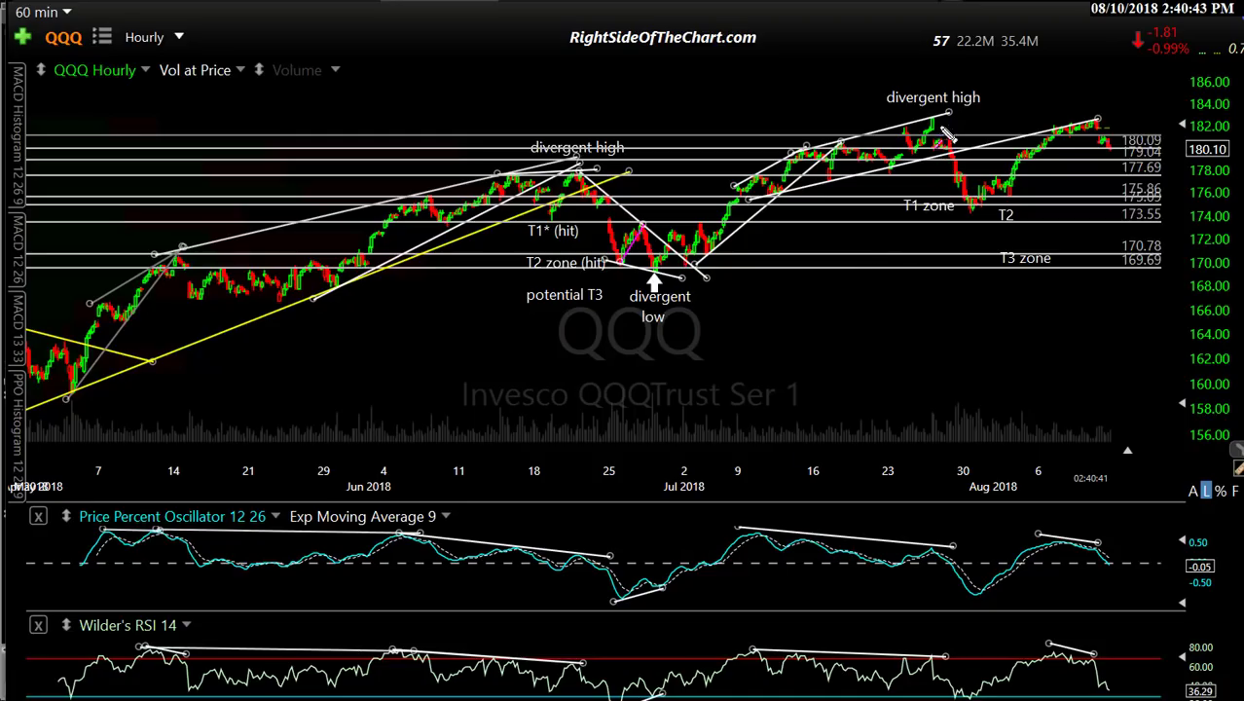
Mark QQQ's late-July drop with a magenta arrow and trace the August divergence on price, PPO and RSI in white.
{"action": "left_click_drag", "start_coordinate": [946, 119], "coordinate": [974, 211]}
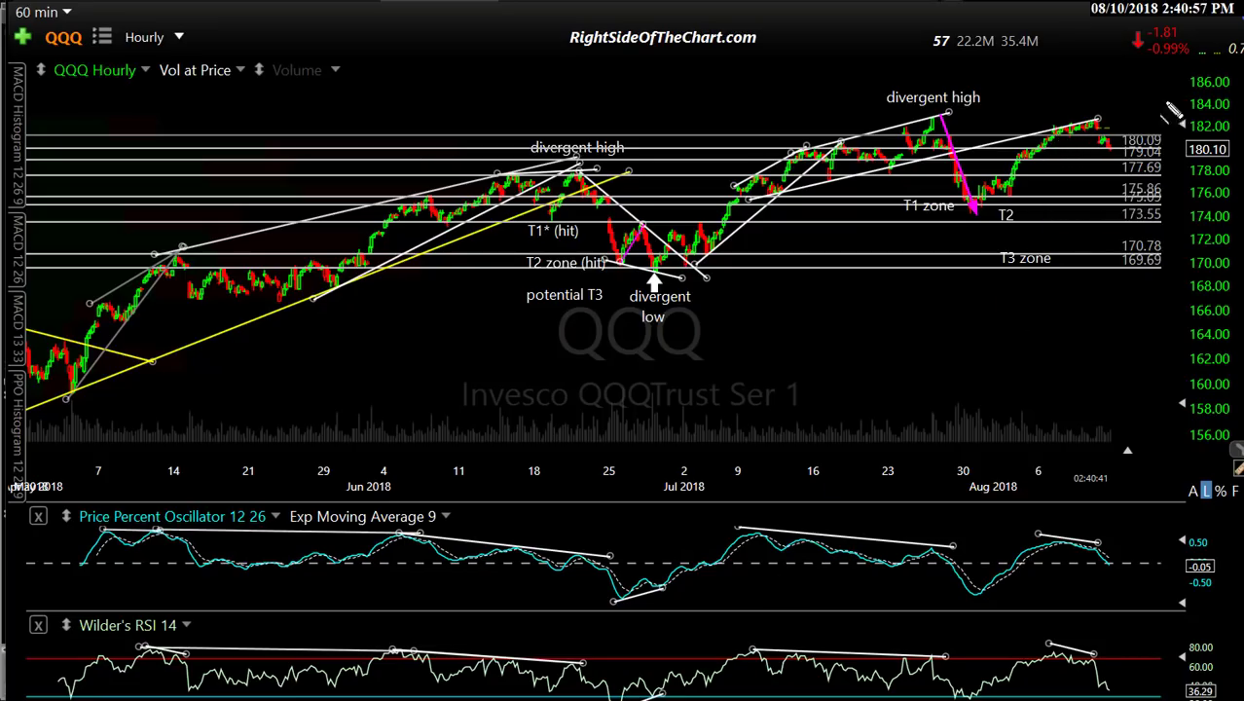
{"action": "left_click_drag", "start_coordinate": [1054, 125], "coordinate": [1111, 110]}
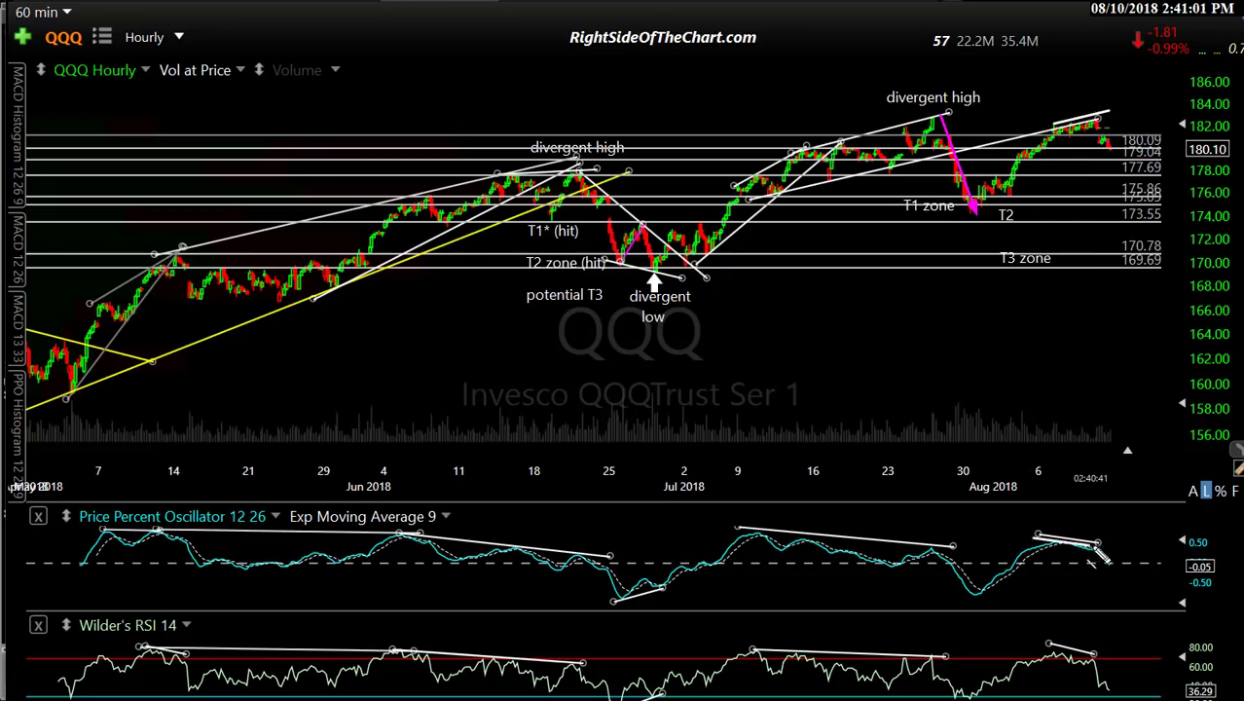
{"action": "left_click_drag", "start_coordinate": [1047, 643], "coordinate": [1096, 653]}
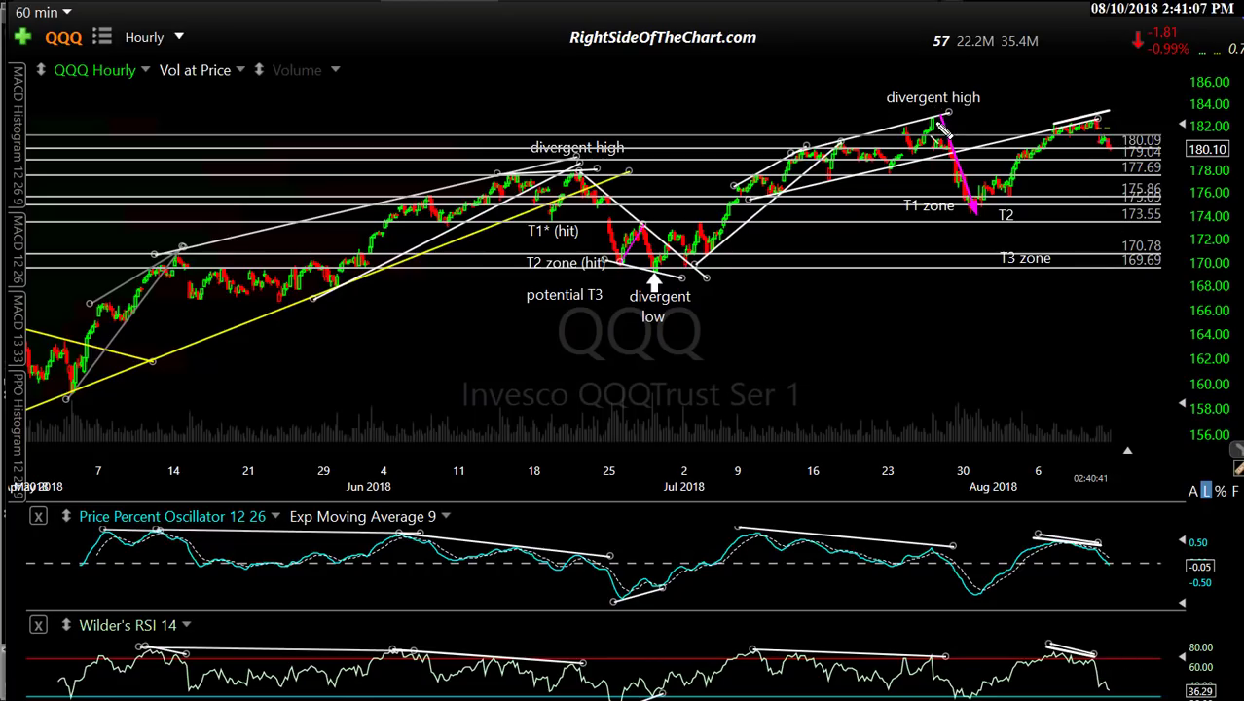
Trace QQQ's late-July drop and August rebound in white, project a decline to the T3 zone, and clear the markup.
{"action": "mouse_move", "coordinate": [939, 125]}
{"action": "left_mouse_down"}
{"action": "mouse_move", "coordinate": [989, 265]}
{"action": "mouse_move", "coordinate": [978, 218]}
{"action": "mouse_move", "coordinate": [1100, 119]}
{"action": "mouse_move", "coordinate": [1162, 266]}
{"action": "left_mouse_up"}
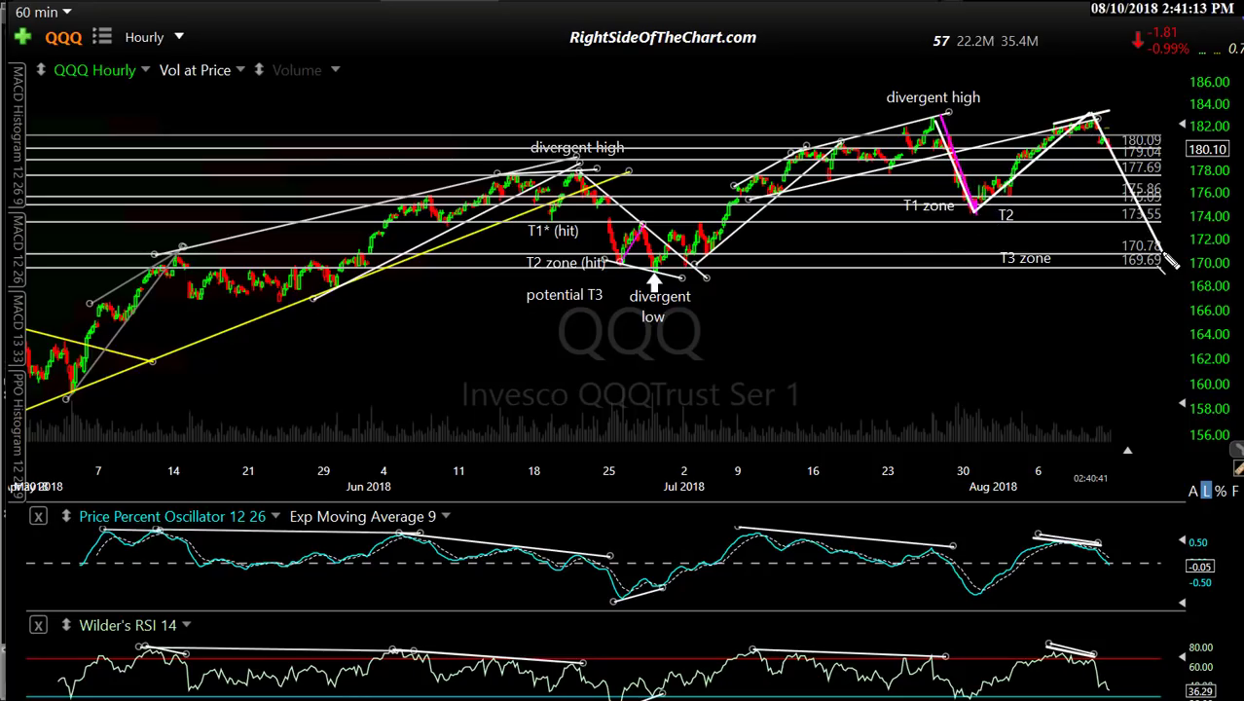
{"action": "left_click_drag", "start_coordinate": [1107, 166], "coordinate": [1116, 174]}
{"action": "key", "text": "Escape"}
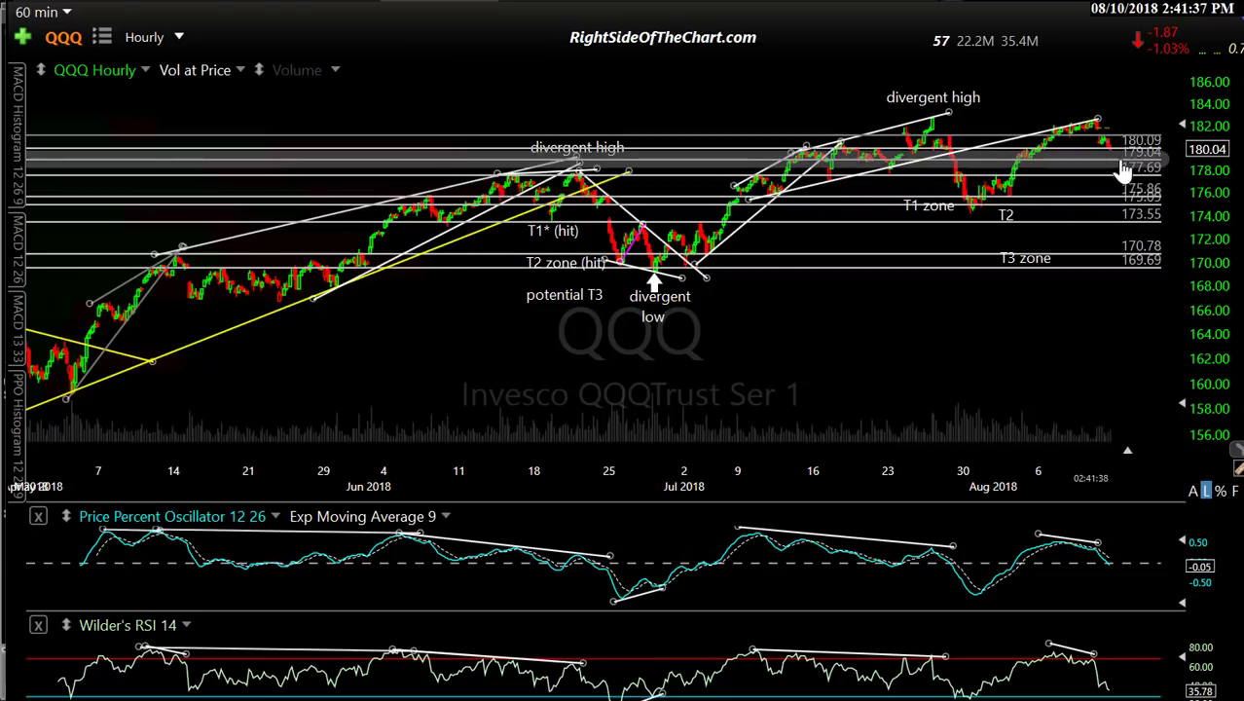
Mark QQQ's 180.09, 177.69 and 175.09 support levels with white lines and draw a magenta bounce arrow up from the current price.
{"action": "mouse_move", "coordinate": [1108, 171]}
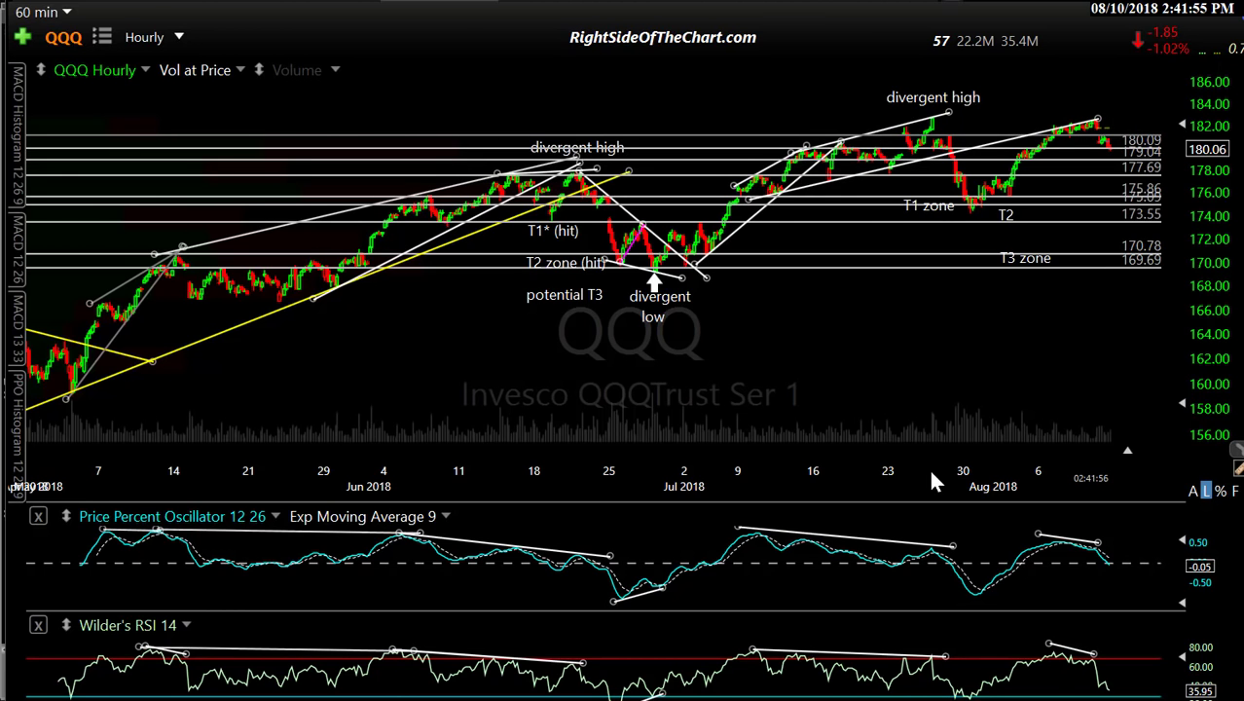
{"action": "scroll", "coordinate": [931, 474], "scroll_direction": "up", "scroll_amount": 3}
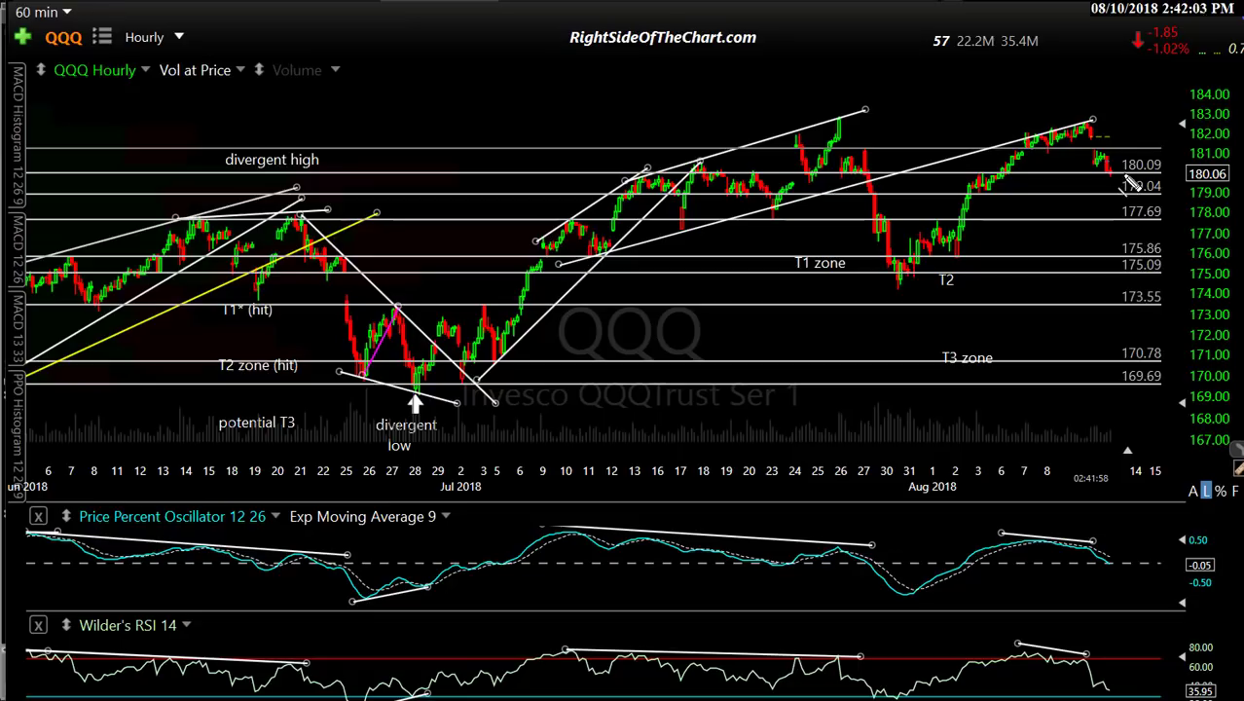
{"action": "left_click_drag", "start_coordinate": [1154, 174], "coordinate": [594, 176]}
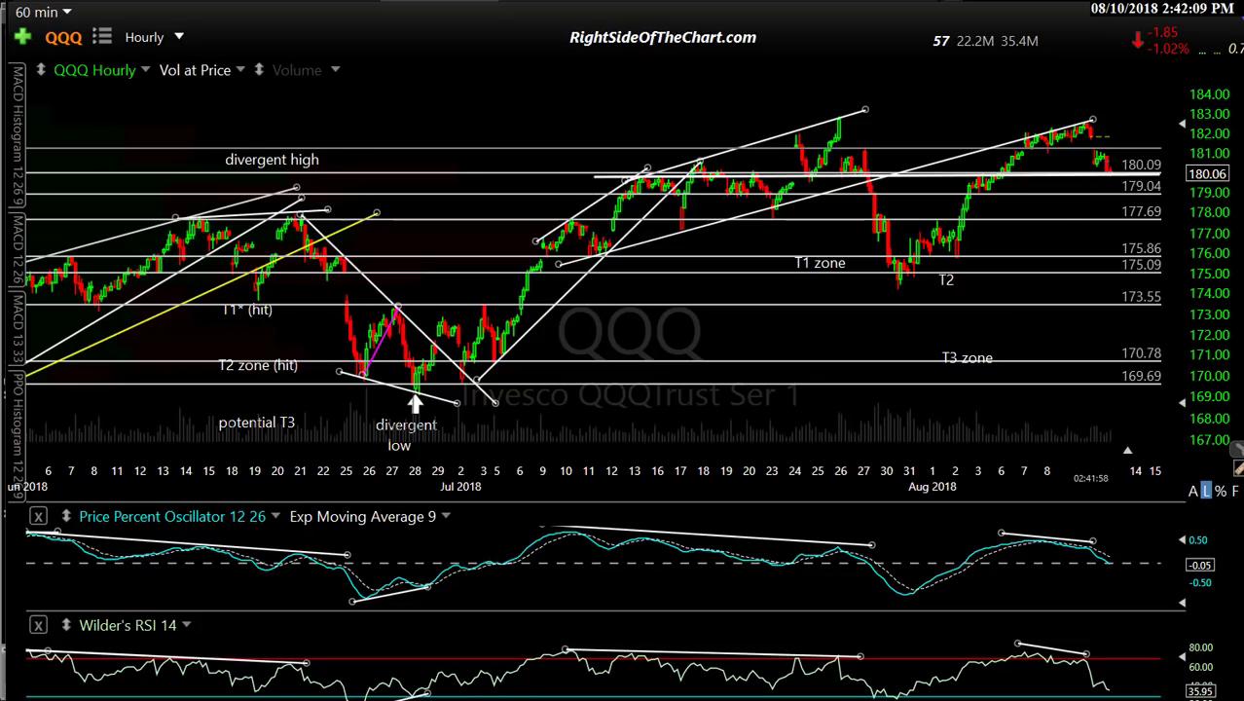
{"action": "left_click_drag", "start_coordinate": [1108, 173], "coordinate": [1158, 110]}
{"action": "left_click_drag", "start_coordinate": [941, 223], "coordinate": [1194, 227]}
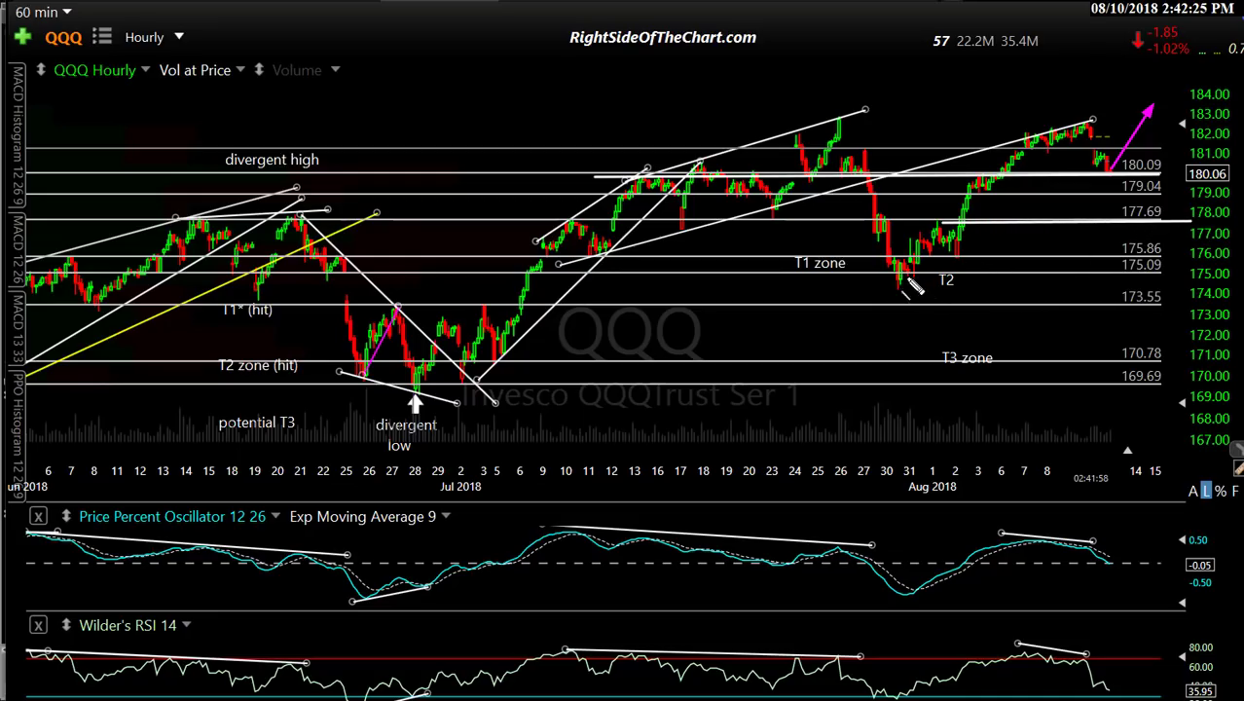
{"action": "left_click_drag", "start_coordinate": [896, 277], "coordinate": [1174, 276]}
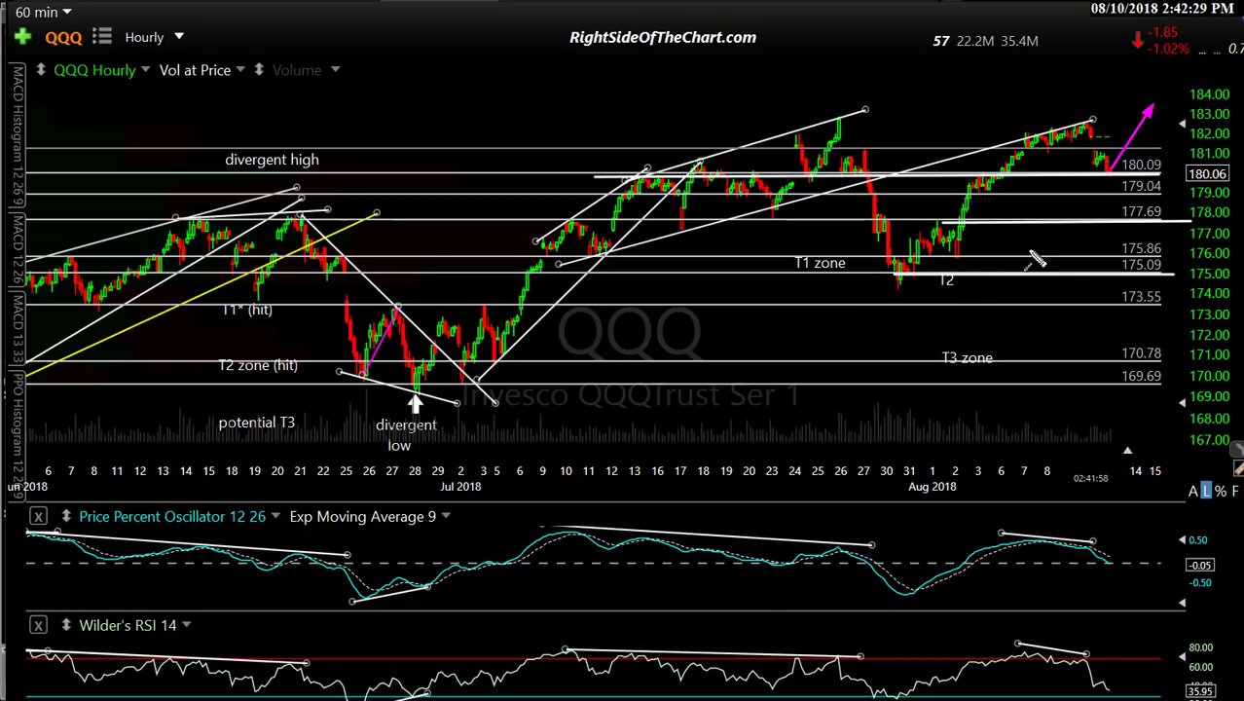
Draw two magenta rebound arrows rising from below the current QQQ price, and clear the markup.
{"action": "left_click_drag", "start_coordinate": [1116, 206], "coordinate": [1156, 176]}
{"action": "mouse_move", "coordinate": [1103, 248]}
{"action": "left_mouse_down"}
{"action": "mouse_move", "coordinate": [1159, 205]}
{"action": "mouse_move", "coordinate": [1111, 185]}
{"action": "left_mouse_up"}
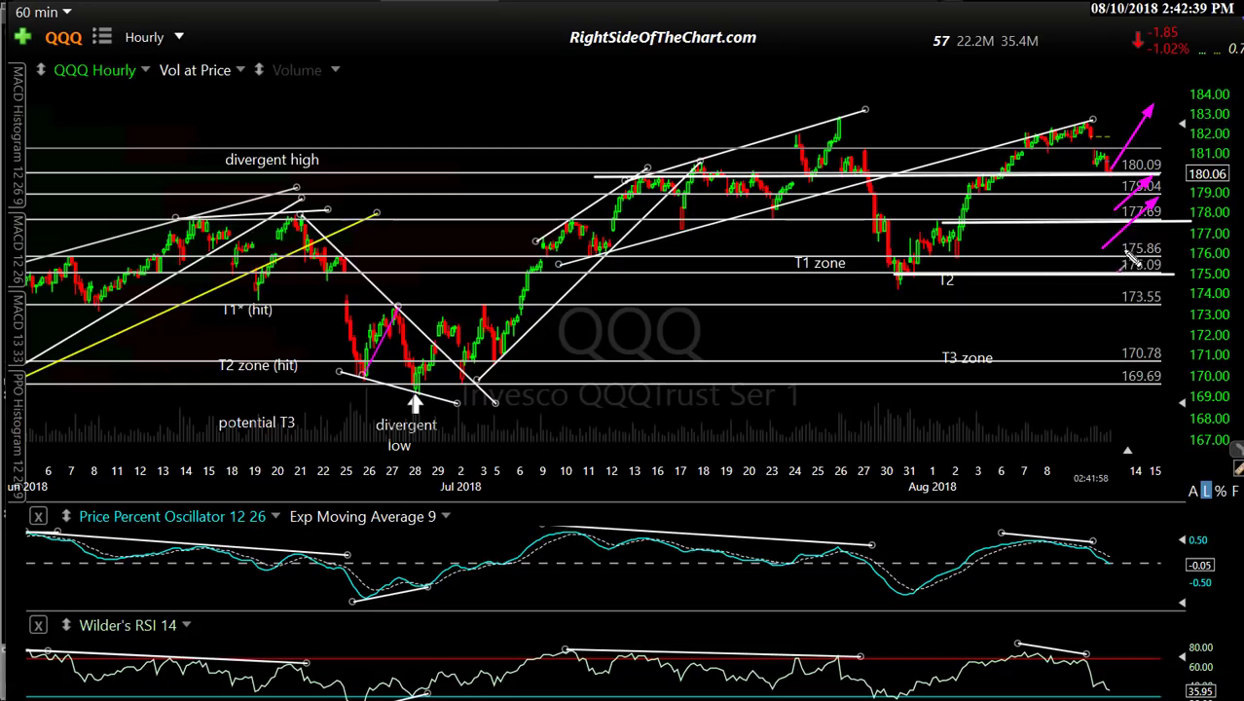
{"action": "left_click_drag", "start_coordinate": [1168, 132], "coordinate": [1178, 122]}
{"action": "key", "text": "Escape"}
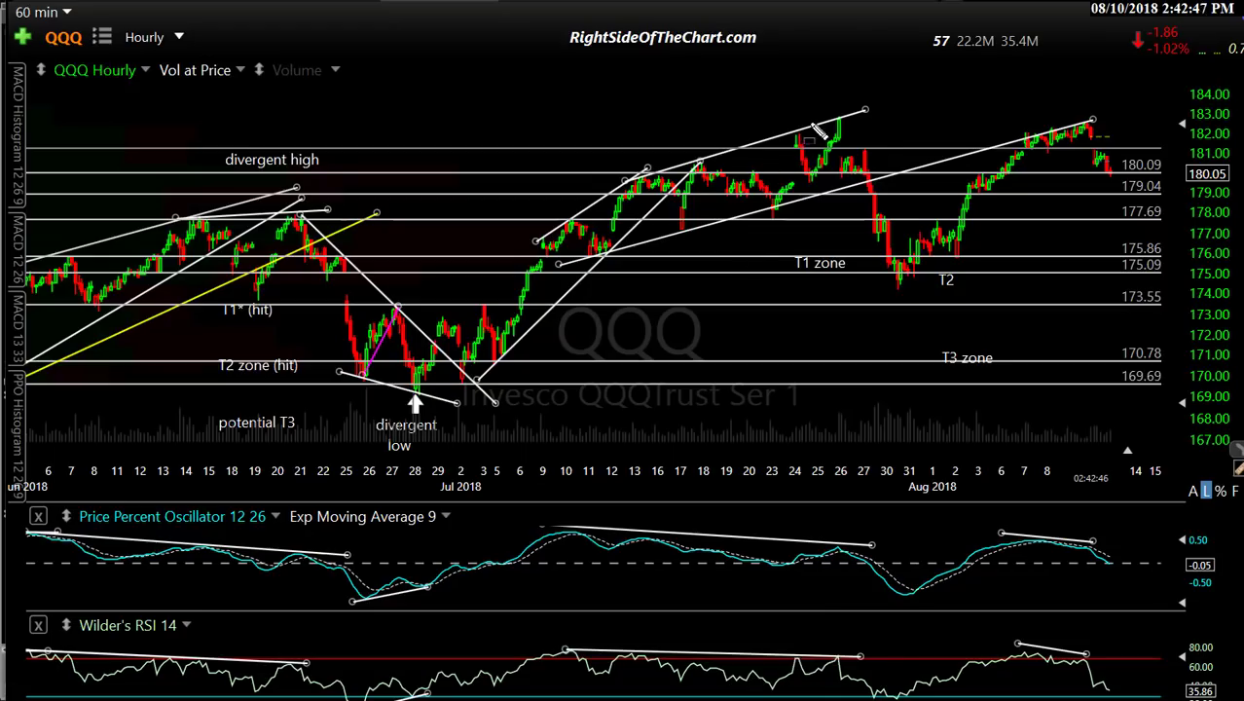
Box QQQ's late-July high, August high, late-July low and the early-August consolidation near 179.04 in magenta.
{"action": "left_click_drag", "start_coordinate": [815, 115], "coordinate": [865, 156]}
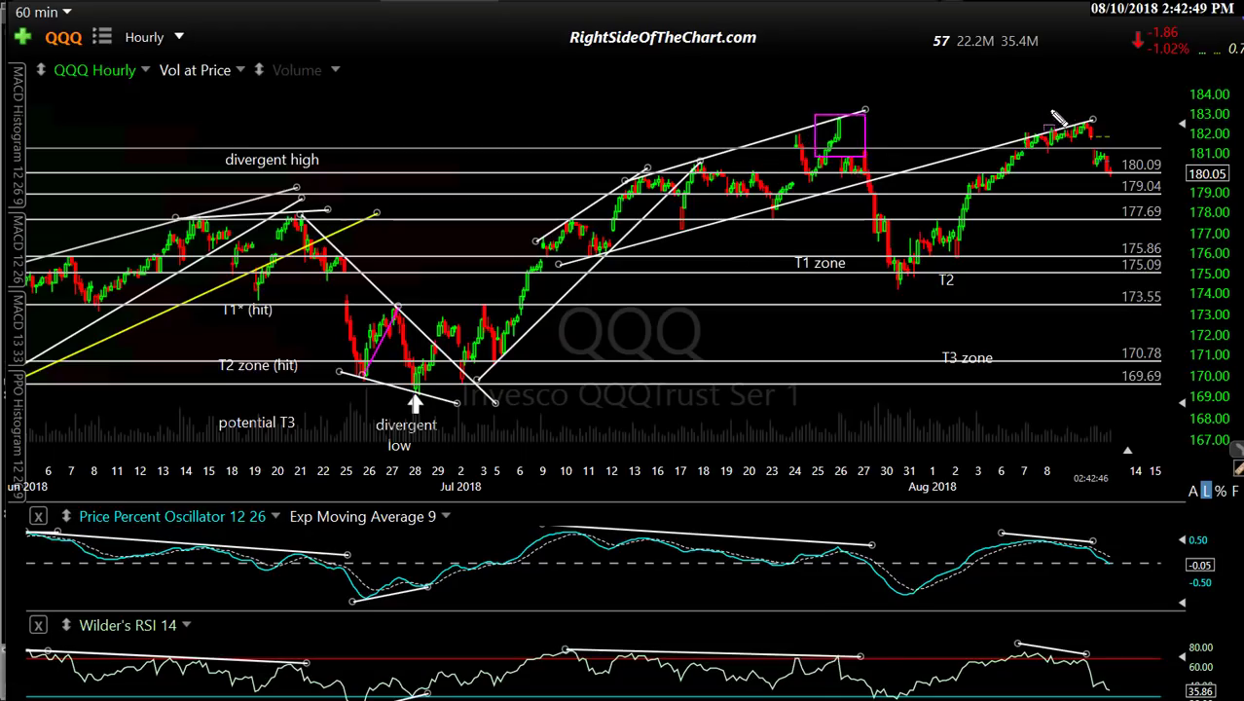
{"action": "left_click_drag", "start_coordinate": [1050, 109], "coordinate": [1099, 143]}
{"action": "left_click_drag", "start_coordinate": [893, 267], "coordinate": [917, 285]}
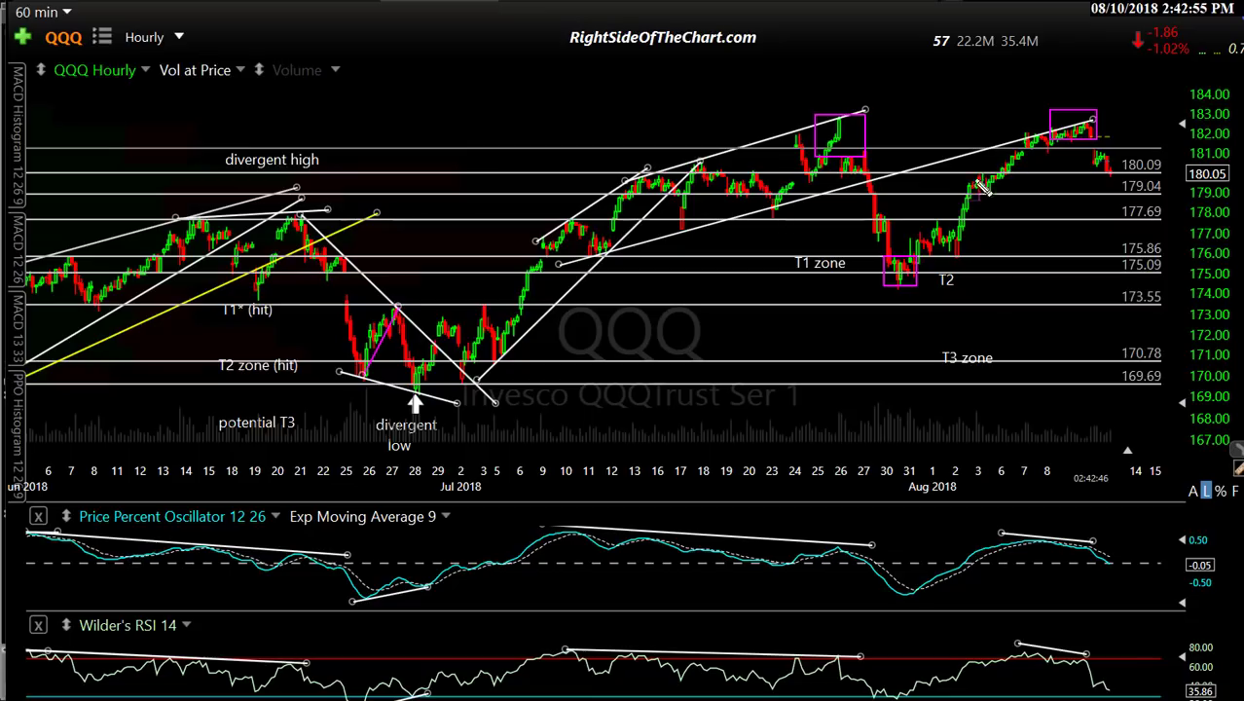
{"action": "left_click_drag", "start_coordinate": [967, 169], "coordinate": [1003, 193]}
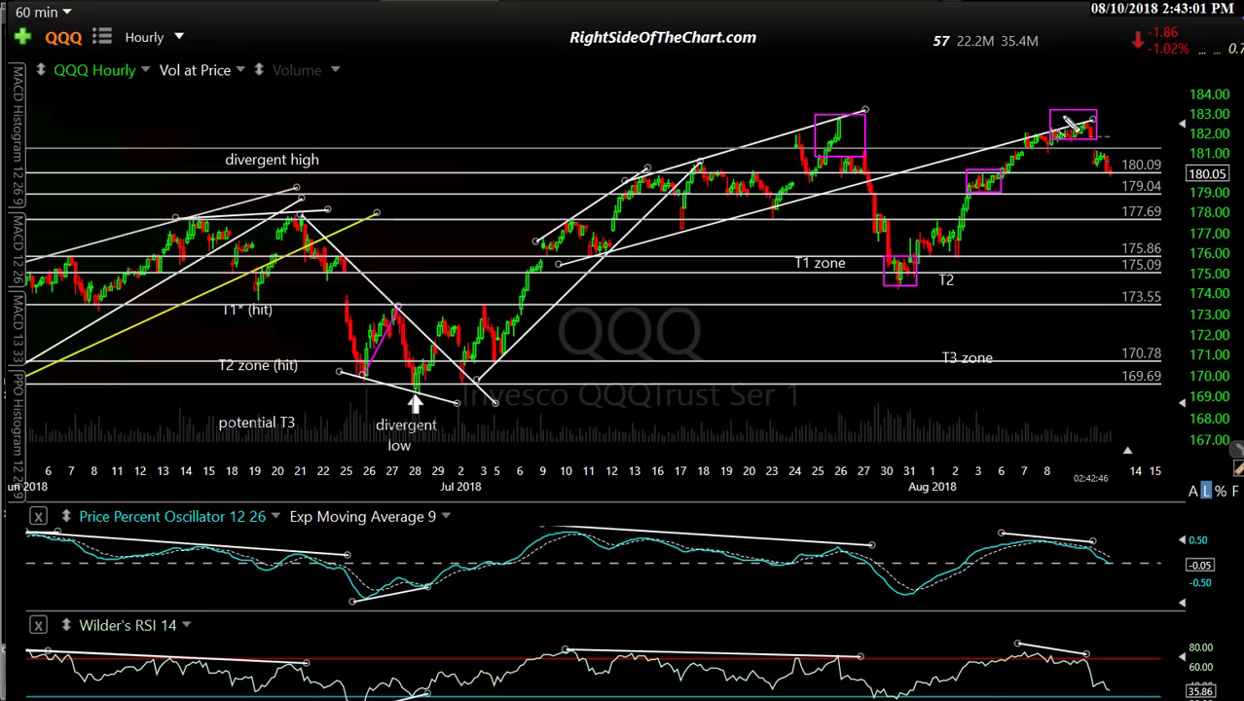
Draw short white lines stepping down from above QQQ's August high, add a magenta downside arrow, and clear the markup.
{"action": "left_click_drag", "start_coordinate": [1048, 101], "coordinate": [1154, 110]}
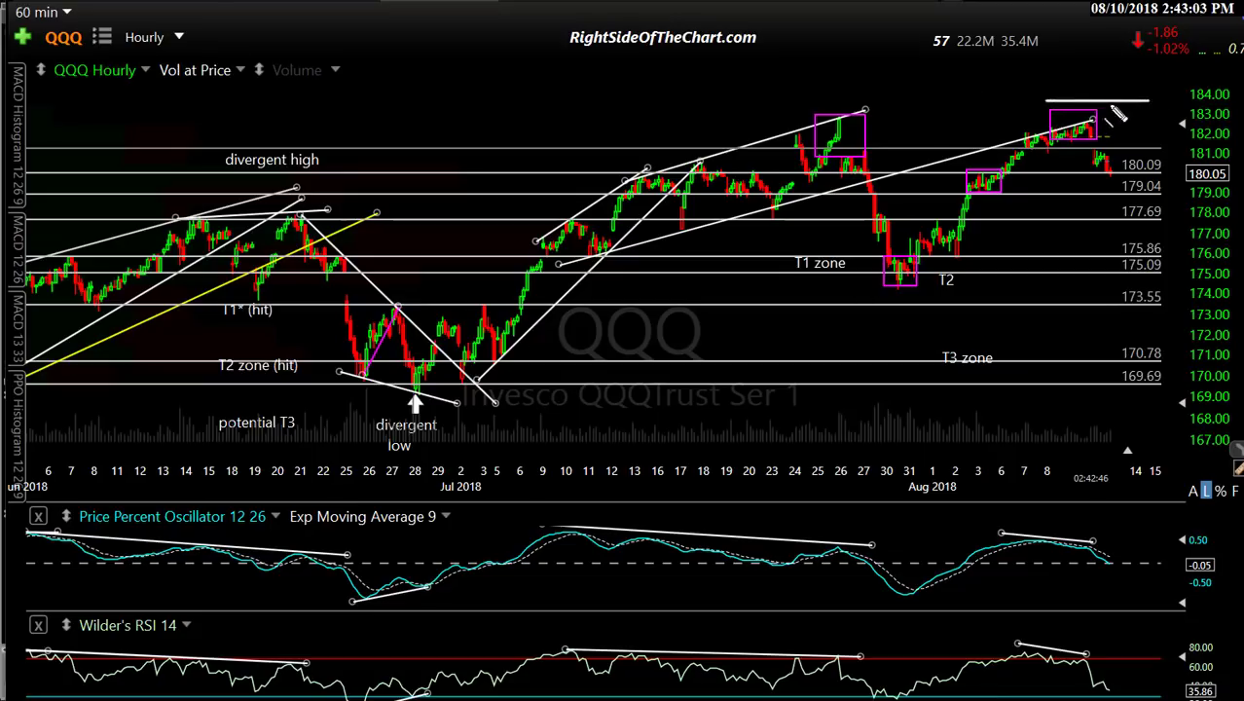
{"action": "mouse_move", "coordinate": [1075, 155]}
{"action": "left_mouse_down"}
{"action": "mouse_move", "coordinate": [1141, 154]}
{"action": "mouse_move", "coordinate": [1138, 196]}
{"action": "left_mouse_up"}
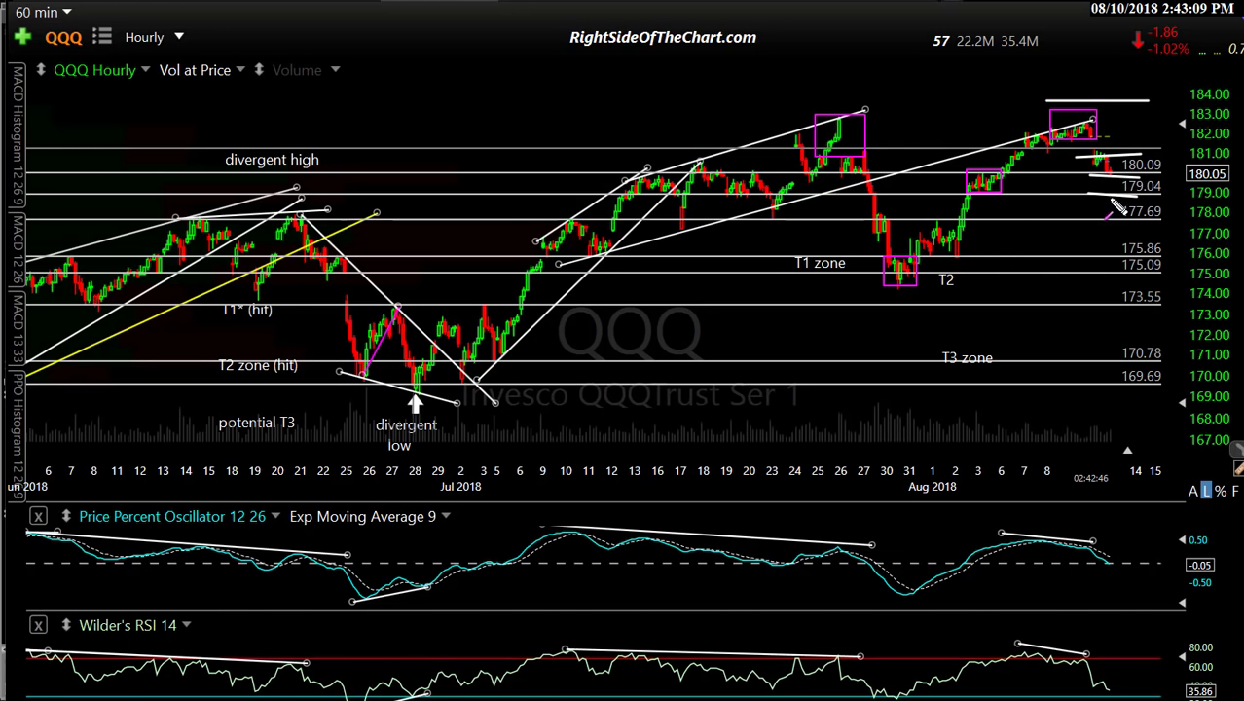
{"action": "left_click_drag", "start_coordinate": [1116, 207], "coordinate": [1171, 331]}
{"action": "key", "text": "Escape"}
{"action": "scroll", "coordinate": [752, 166], "scroll_direction": "down", "scroll_amount": 3}
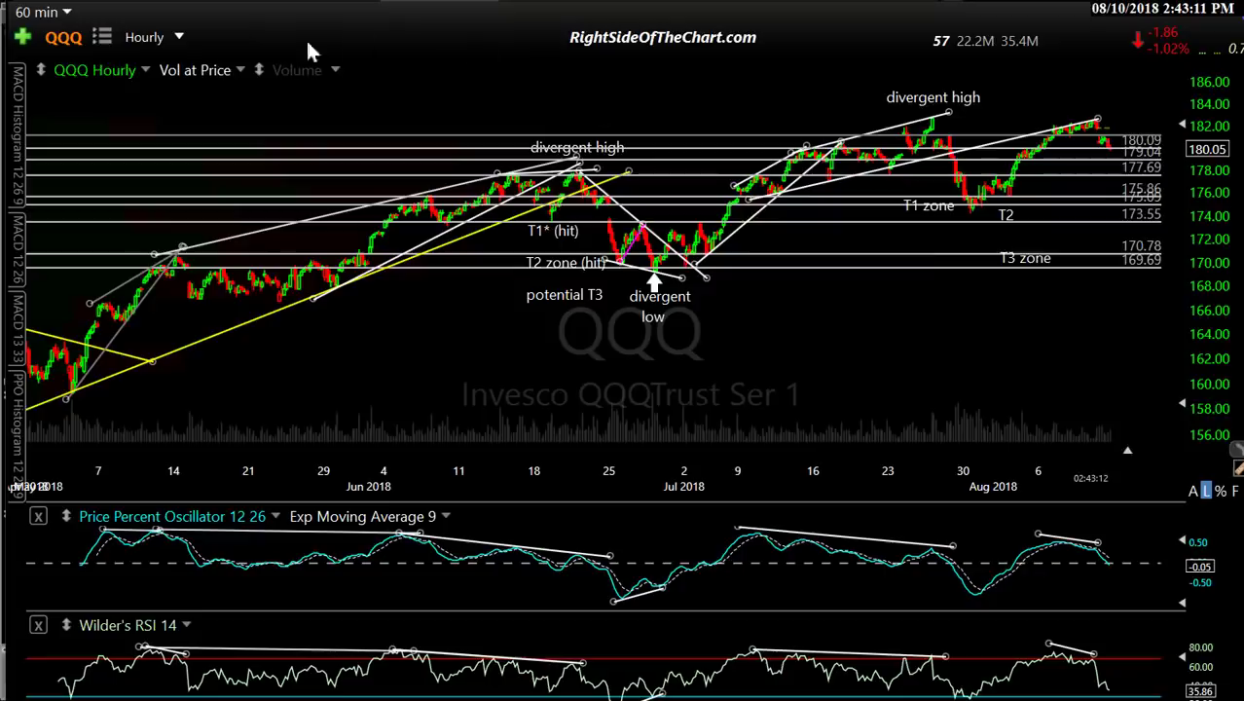
Switch to the QQQ daily chart and move the latest DH label up, clear of the 2018 summer high.
{"action": "key", "text": "d"}
{"action": "scroll", "coordinate": [974, 328], "scroll_direction": "down", "scroll_amount": 2}
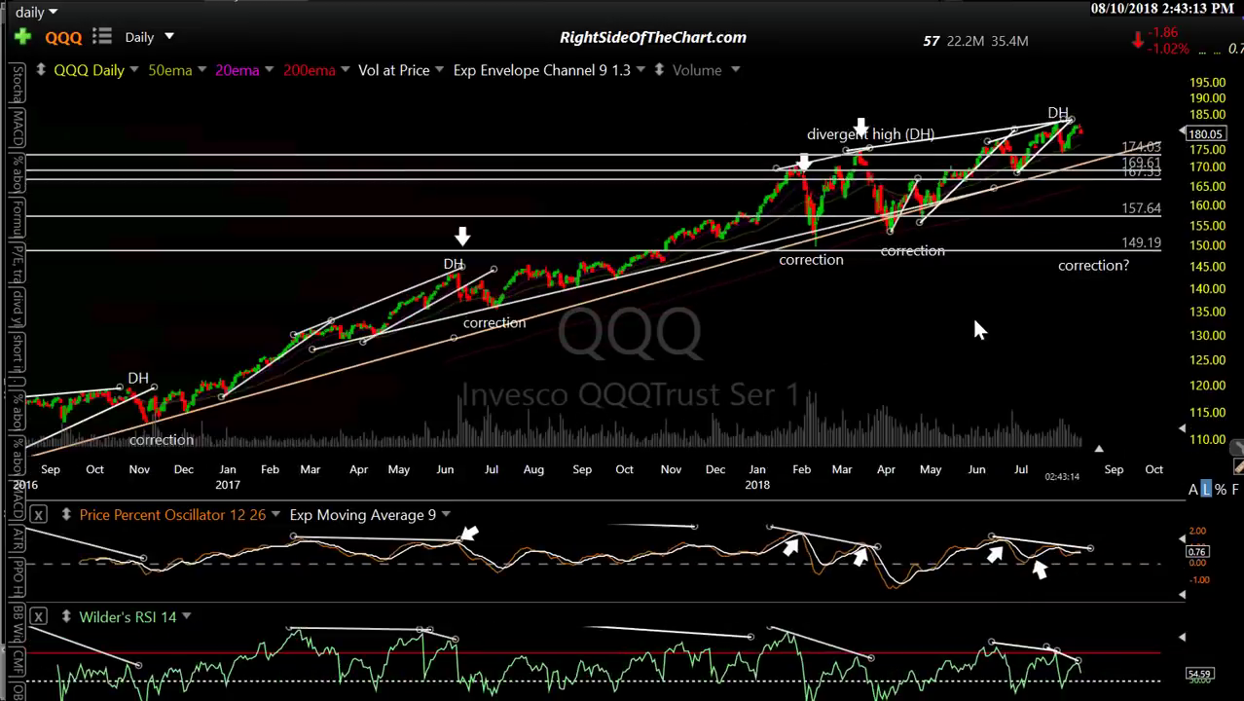
{"action": "left_click_drag", "start_coordinate": [1071, 92], "coordinate": [1063, 103]}
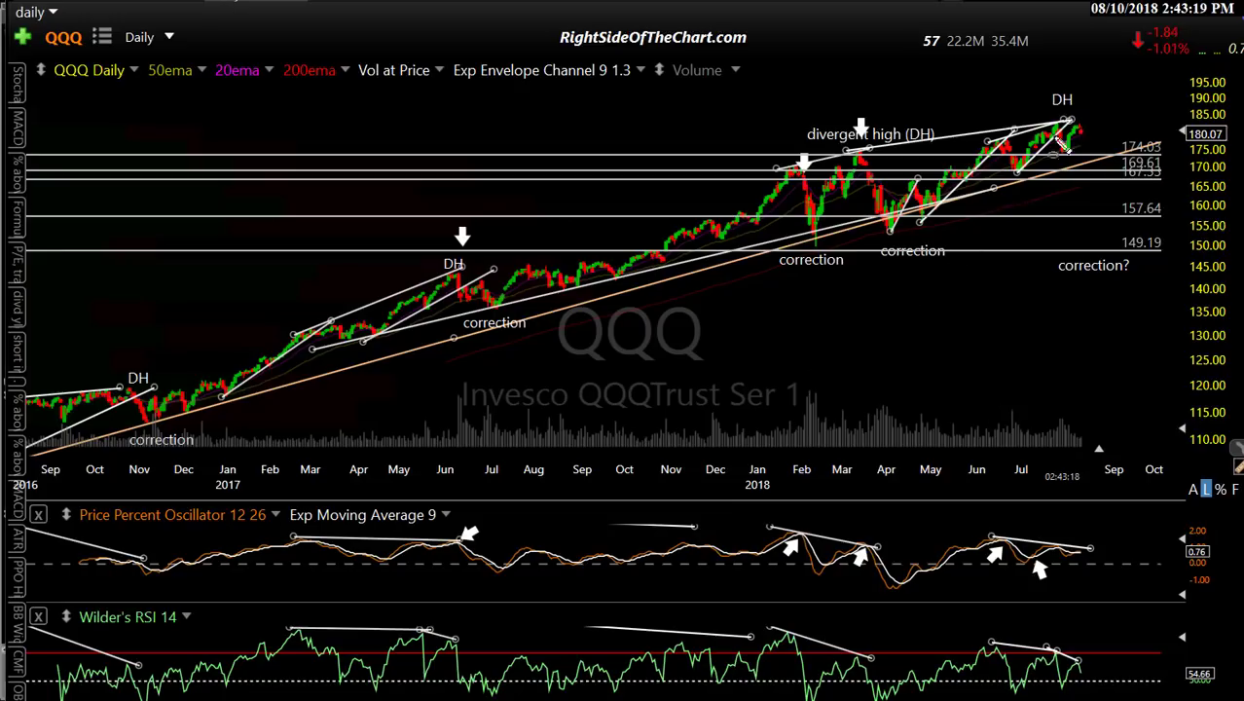
Circle the latest DH label, the "divergent high (DH)" label and the March-April price drop in white.
{"action": "left_click_drag", "start_coordinate": [1037, 87], "coordinate": [1101, 114]}
{"action": "left_click_drag", "start_coordinate": [814, 121], "coordinate": [941, 149]}
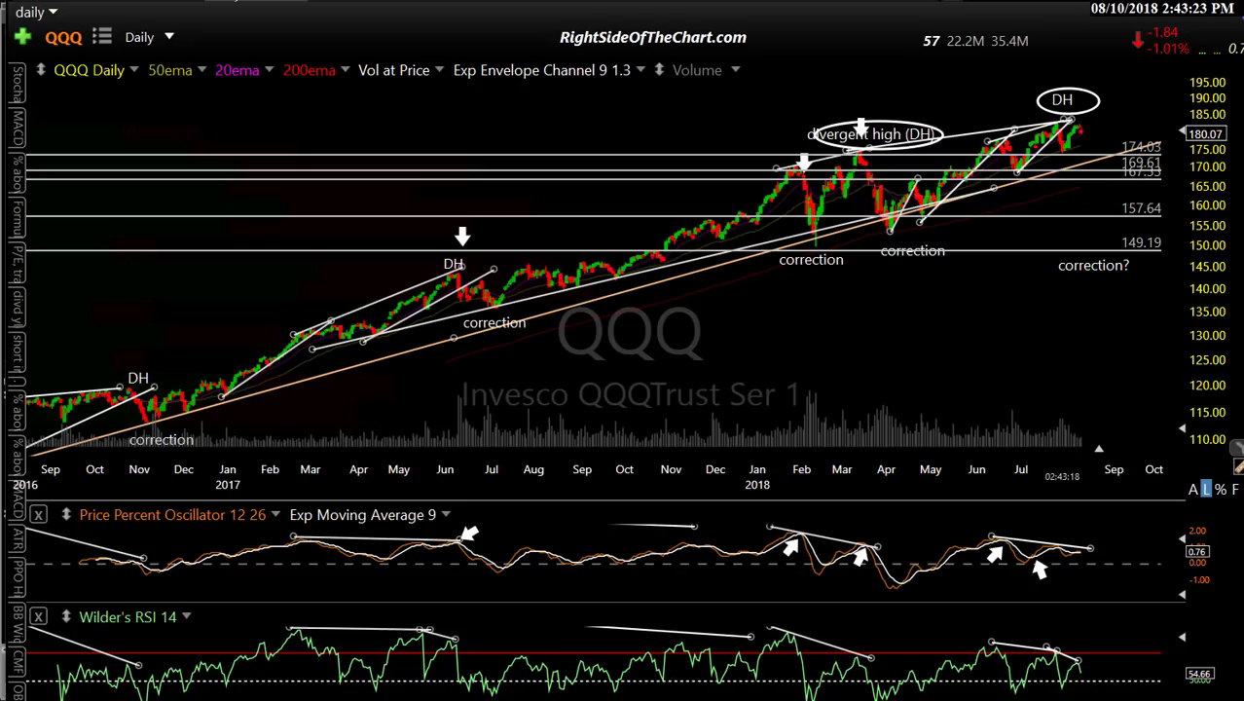
{"action": "mouse_move", "coordinate": [865, 155]}
{"action": "left_mouse_down"}
{"action": "mouse_move", "coordinate": [913, 251]}
{"action": "mouse_move", "coordinate": [907, 236]}
{"action": "left_mouse_up"}
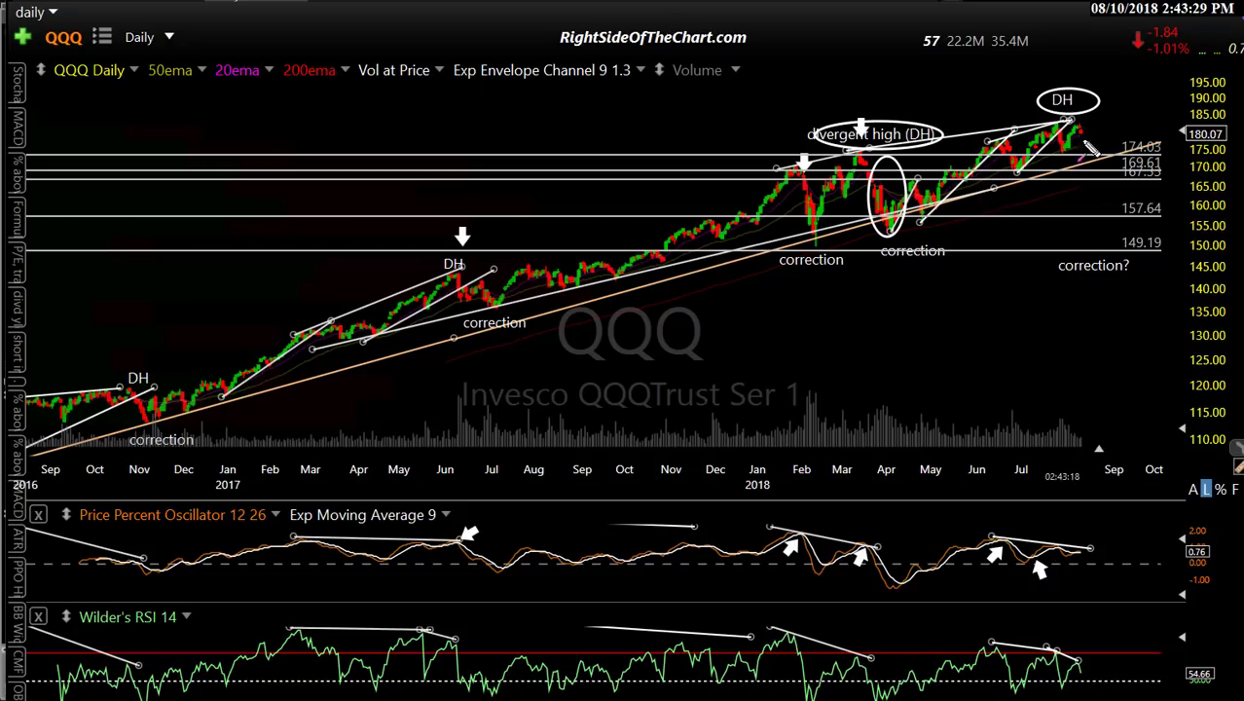
Draw magenta arrows for a dip to the uptrend line and rebound, box the February-April lows, and clear the markup.
{"action": "left_click_drag", "start_coordinate": [1077, 124], "coordinate": [1090, 156]}
{"action": "left_click_drag", "start_coordinate": [1091, 156], "coordinate": [1131, 111]}
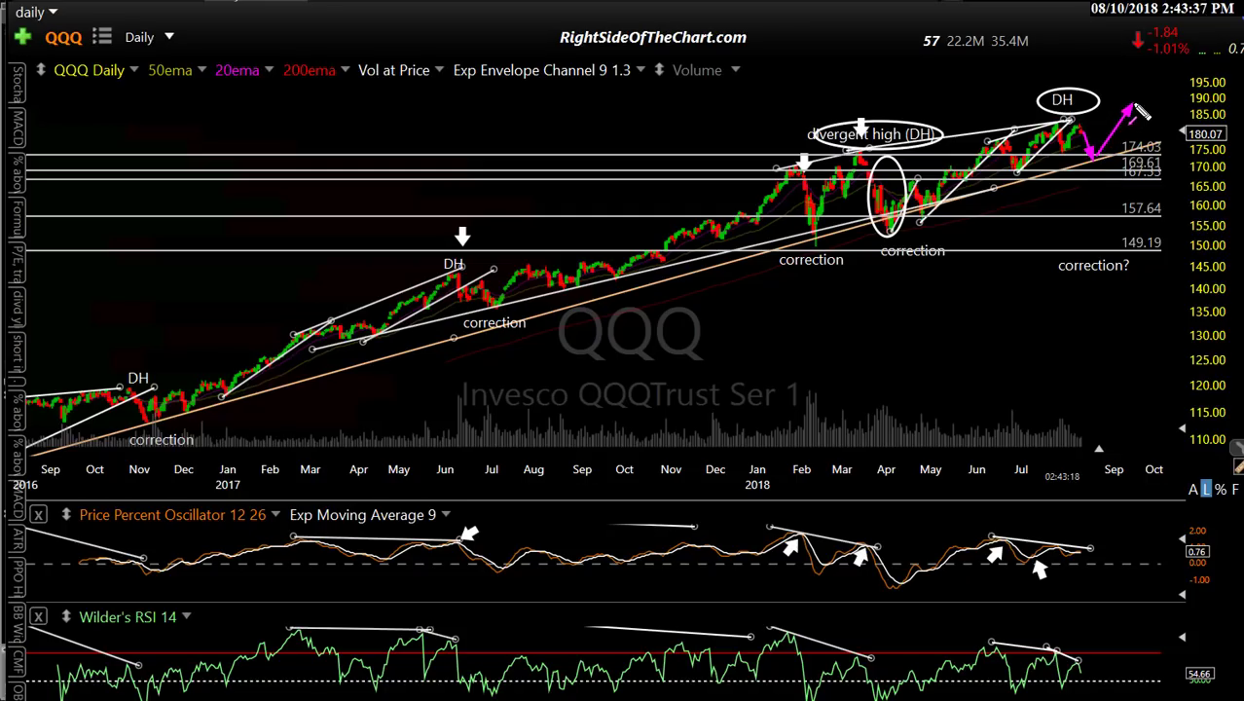
{"action": "left_click_drag", "start_coordinate": [1090, 188], "coordinate": [1098, 181]}
{"action": "left_click_drag", "start_coordinate": [790, 218], "coordinate": [960, 246]}
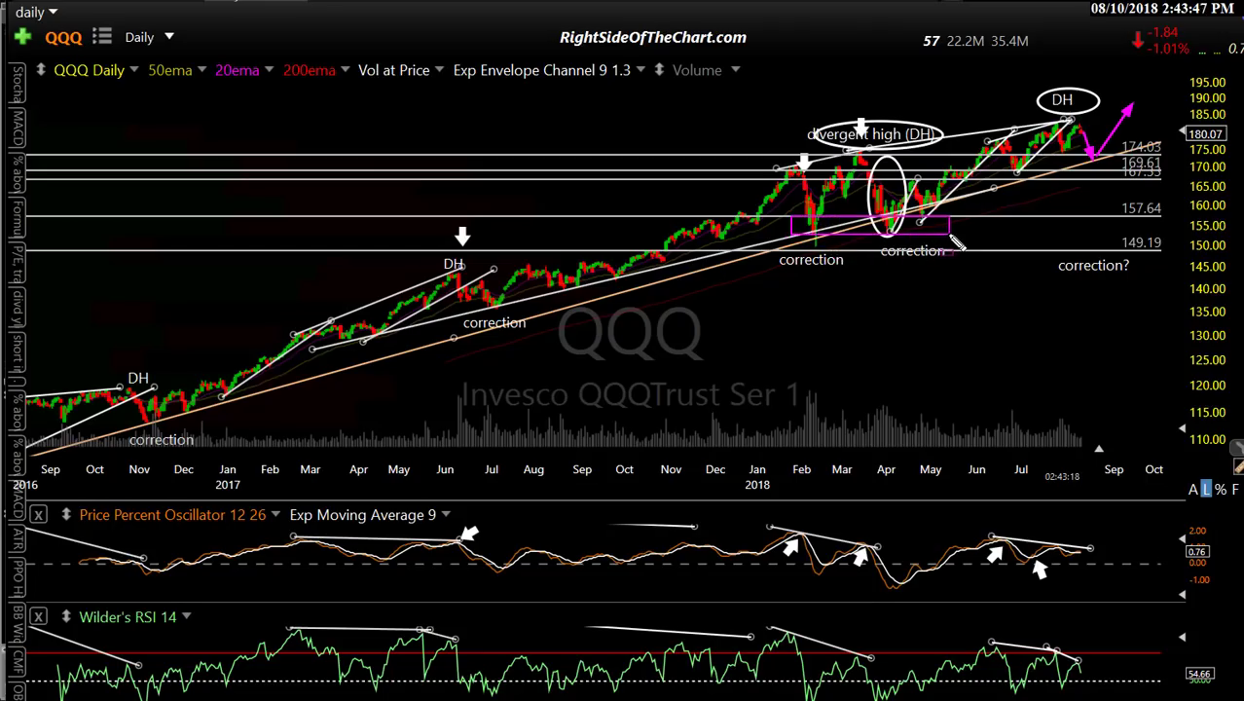
{"action": "left_click_drag", "start_coordinate": [957, 243], "coordinate": [957, 243]}
{"action": "key", "text": "Escape"}
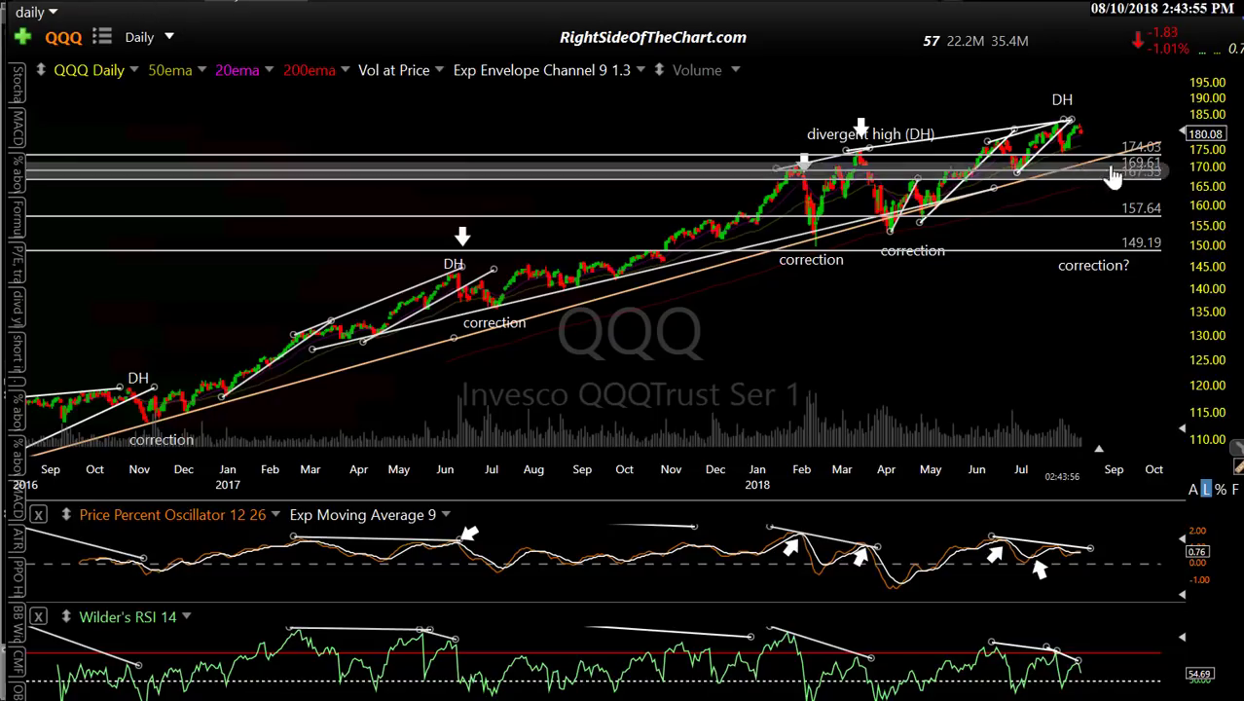
Shift the "correction?" label slightly later in time, beneath the 149.19 level on the QQQ daily chart.
{"action": "left_click_drag", "start_coordinate": [1113, 265], "coordinate": [1133, 264]}
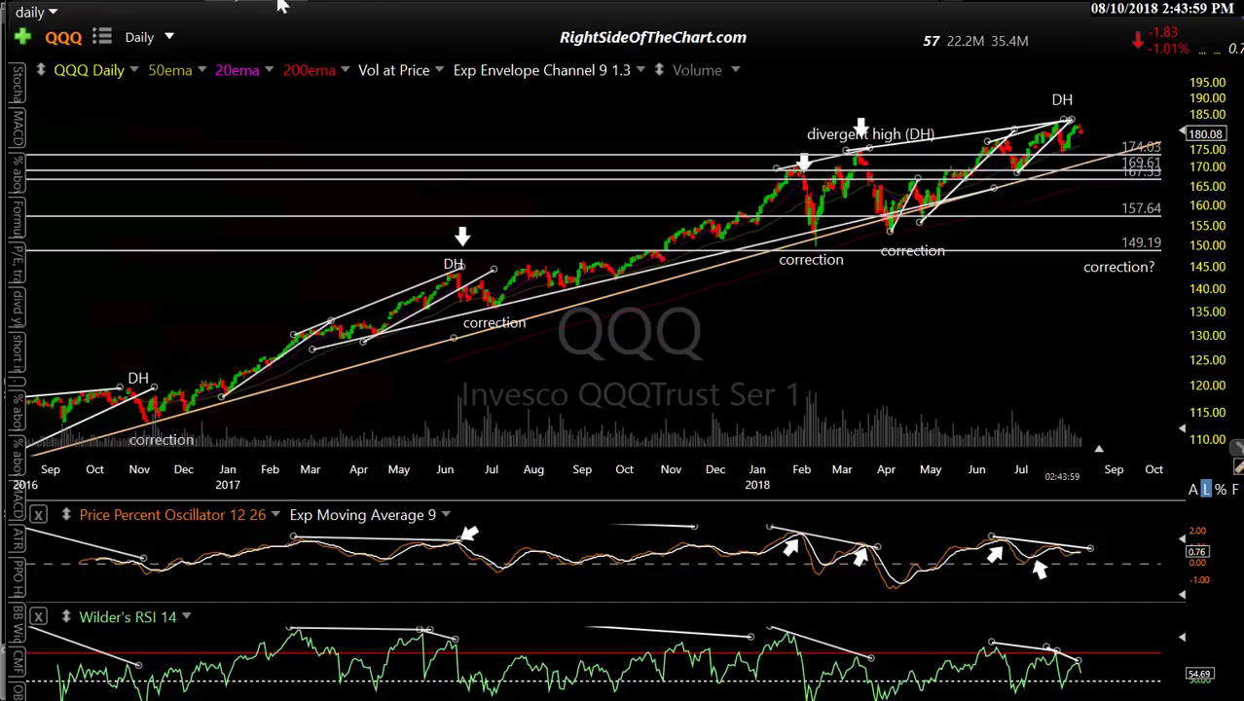
Switch to the QQQ weekly chart and reposition the "~4%" label beneath the trendline near the mid-2017 pullback.
{"action": "left_click", "coordinate": [116, 5]}
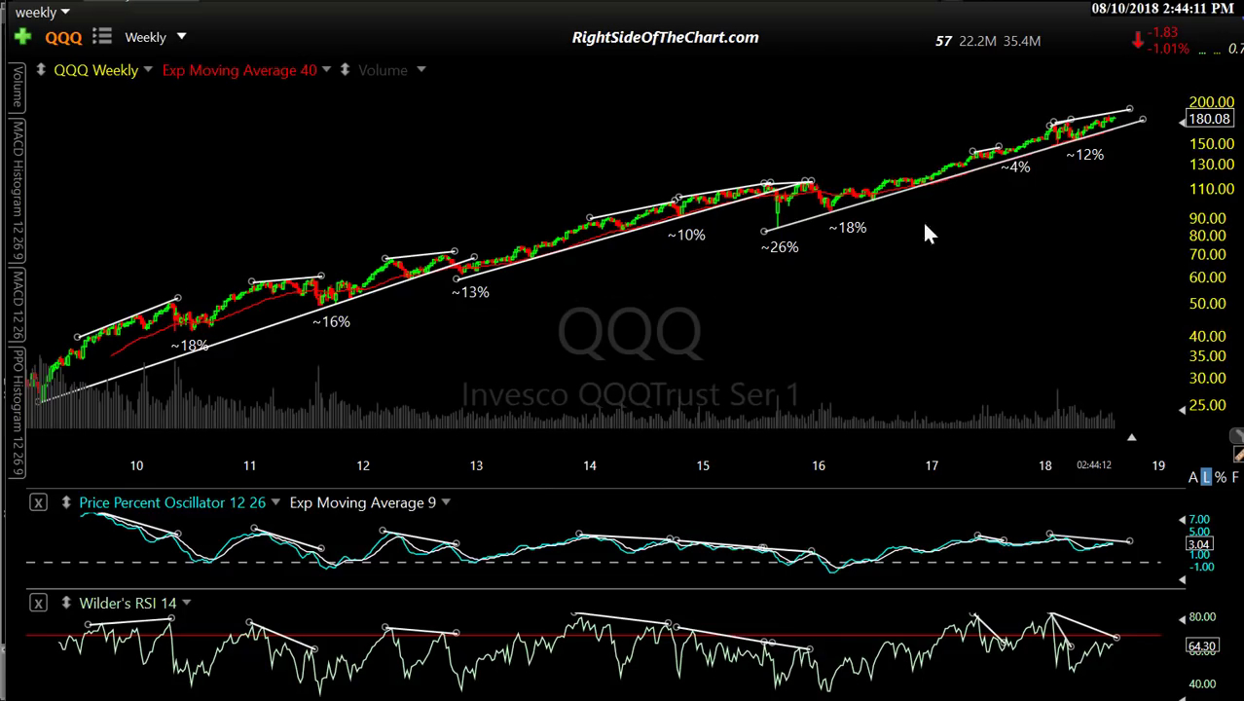
{"action": "left_click_drag", "start_coordinate": [1026, 172], "coordinate": [1019, 181]}
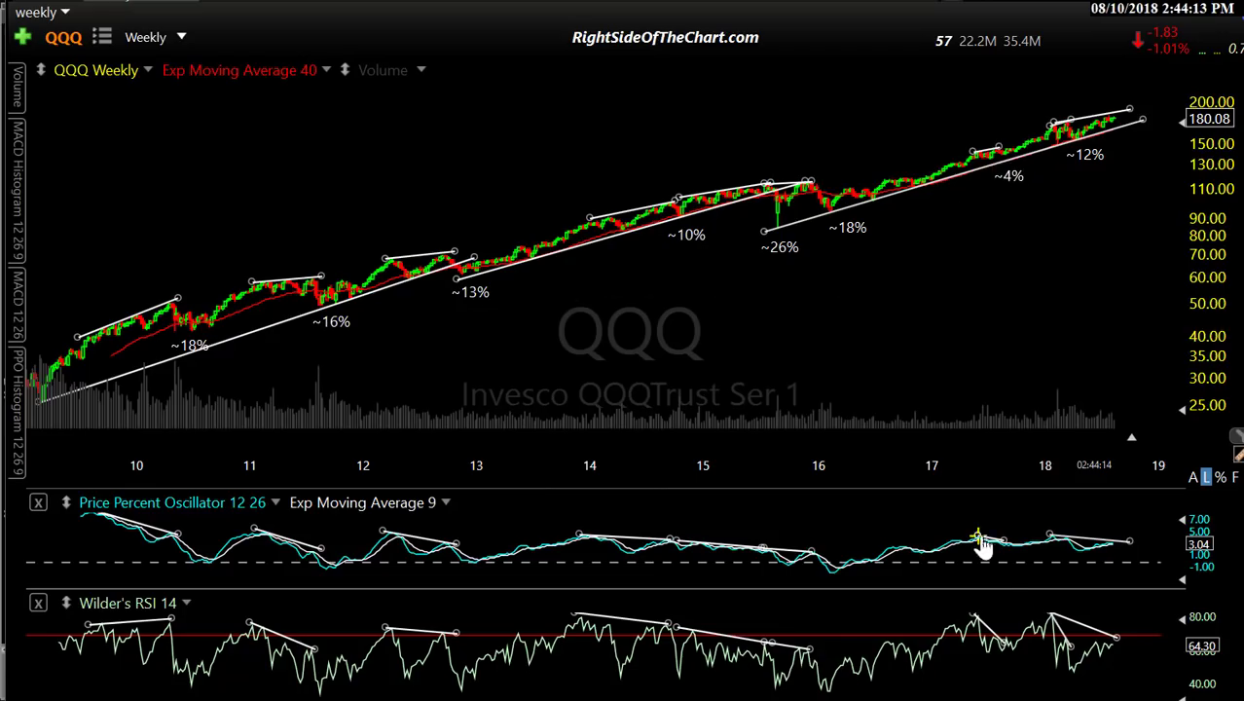
{"action": "left_click", "coordinate": [1009, 183]}
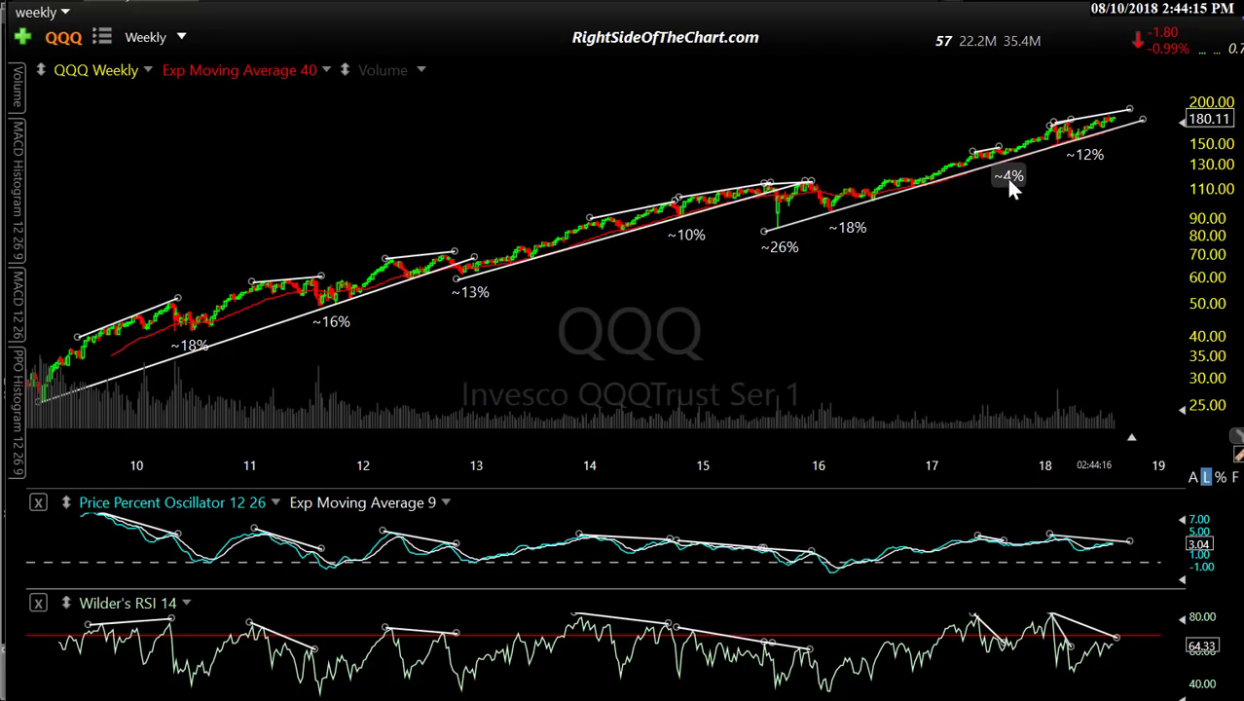
{"action": "left_click_drag", "start_coordinate": [1009, 183], "coordinate": [1014, 176]}
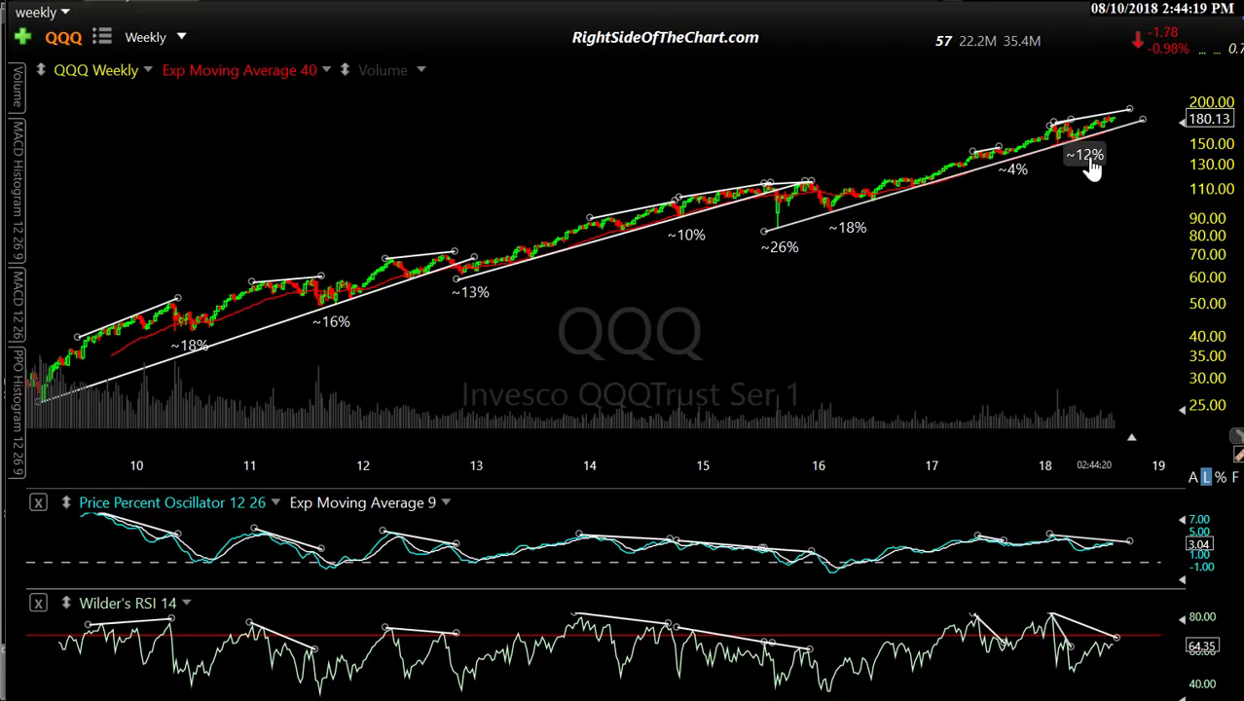
Adjust the end points of the 2018 divergence lines on QQQ's weekly price and PPO.
{"action": "mouse_move", "coordinate": [1104, 165]}
{"action": "scroll", "coordinate": [1091, 211], "scroll_direction": "up", "scroll_amount": 5}
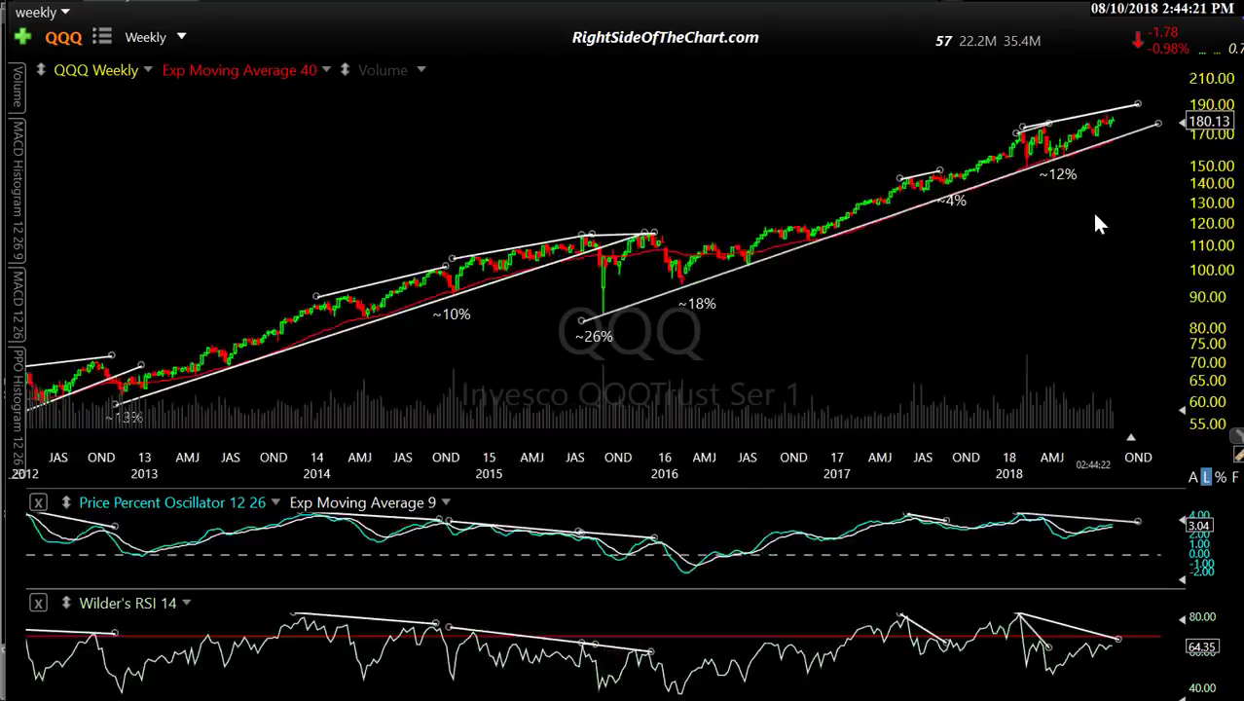
{"action": "left_click_drag", "start_coordinate": [1147, 107], "coordinate": [1137, 115]}
{"action": "left_click_drag", "start_coordinate": [1151, 530], "coordinate": [1133, 524]}
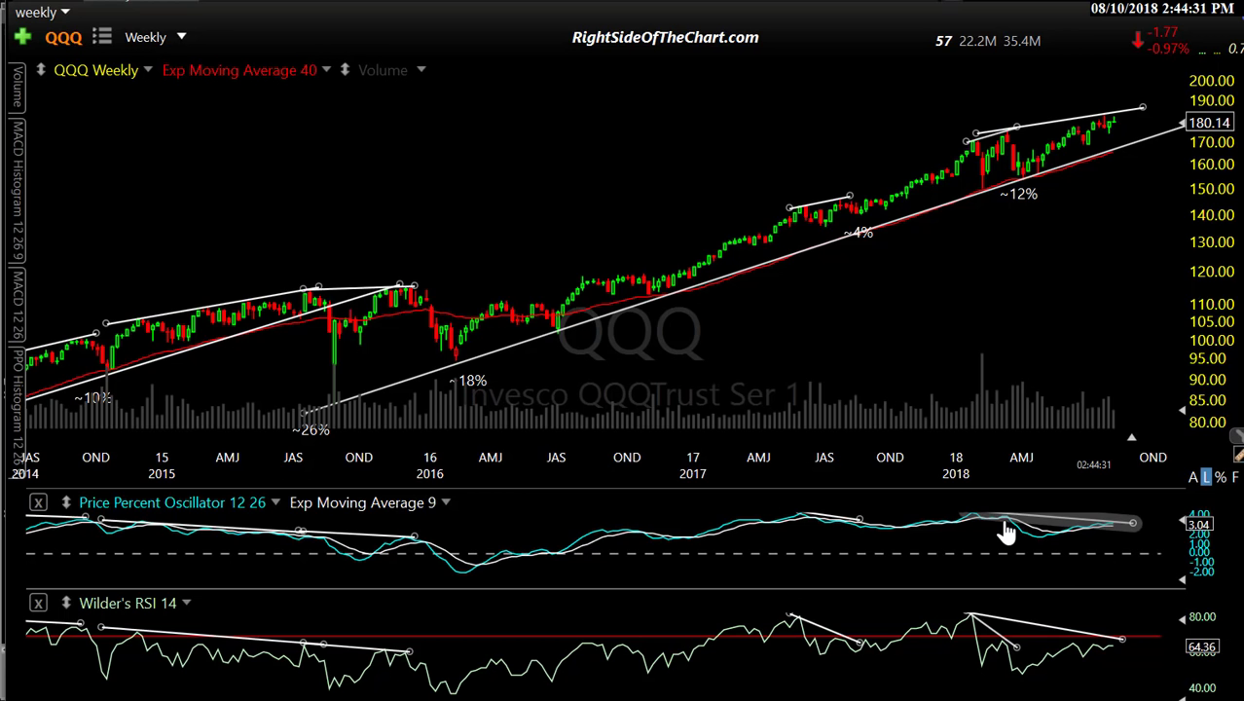
Examine QQQ's weekly divergences, past correction labels and the uptrend line running from the 2015 low.
{"action": "scroll", "coordinate": [1071, 297], "scroll_direction": "down", "scroll_amount": 3}
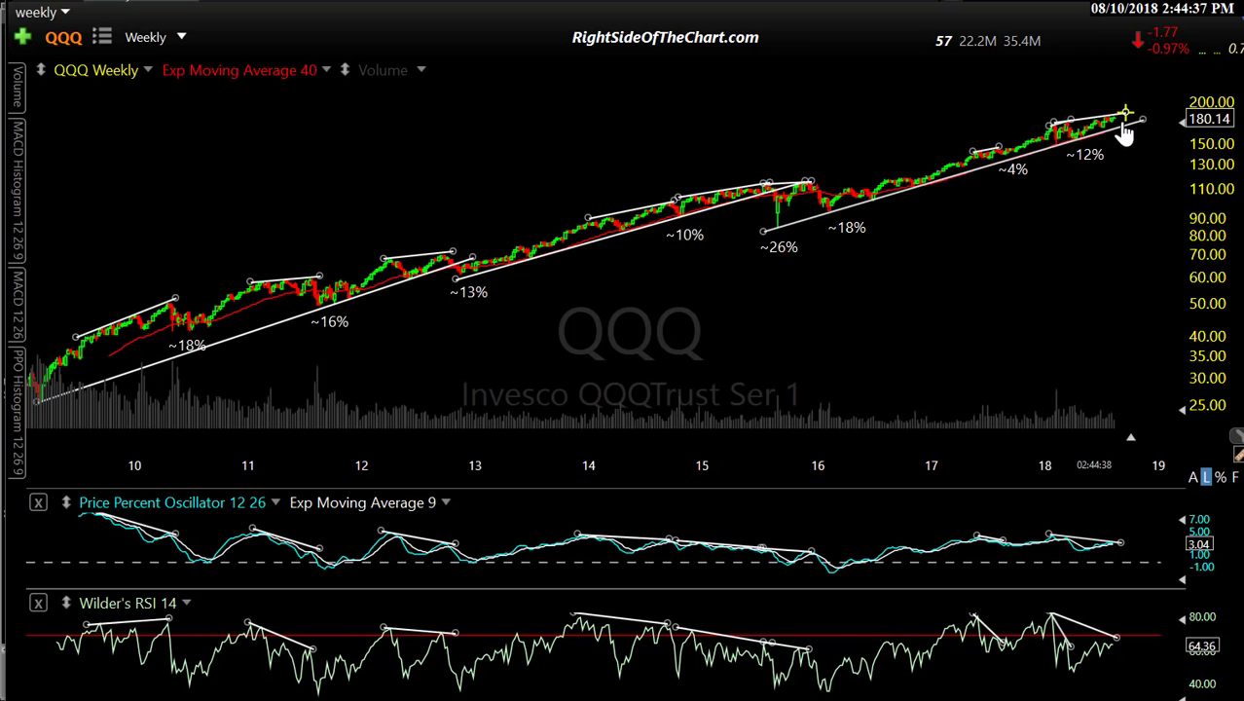
{"action": "scroll", "coordinate": [1053, 263], "scroll_direction": "up", "scroll_amount": 2}
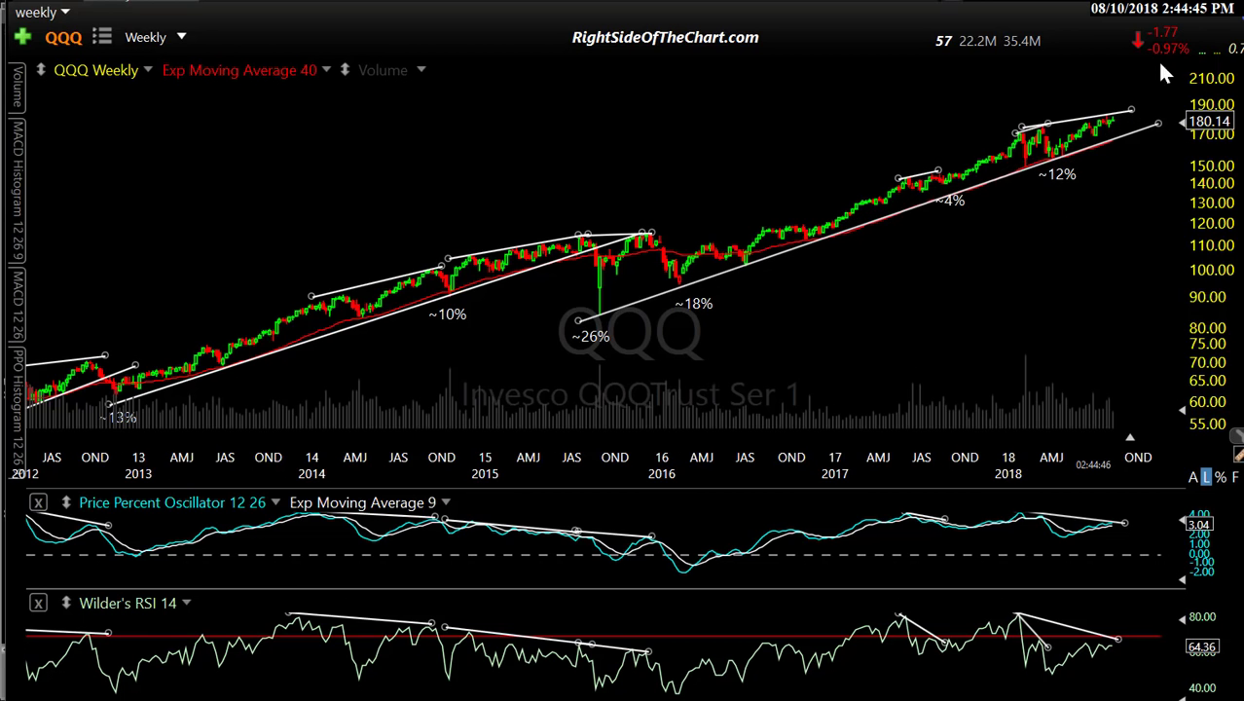
{"action": "scroll", "coordinate": [1132, 134], "scroll_direction": "down", "scroll_amount": 3}
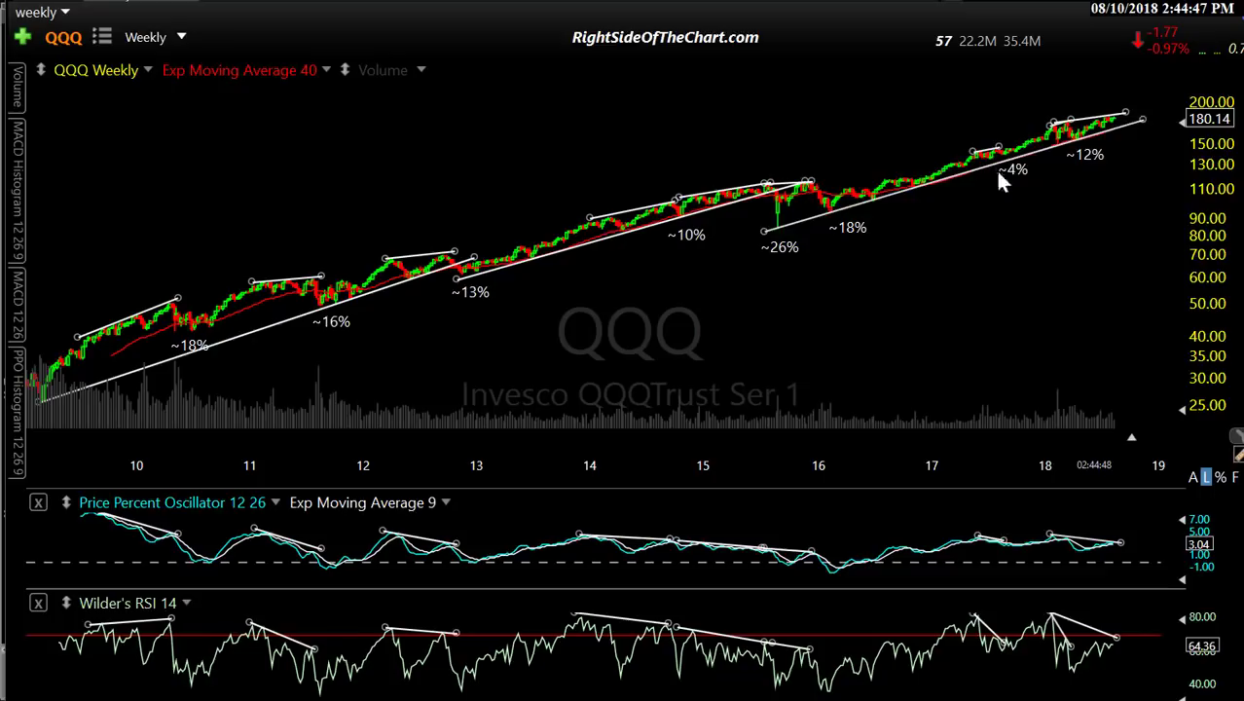
{"action": "scroll", "coordinate": [1100, 126], "scroll_direction": "up", "scroll_amount": 3}
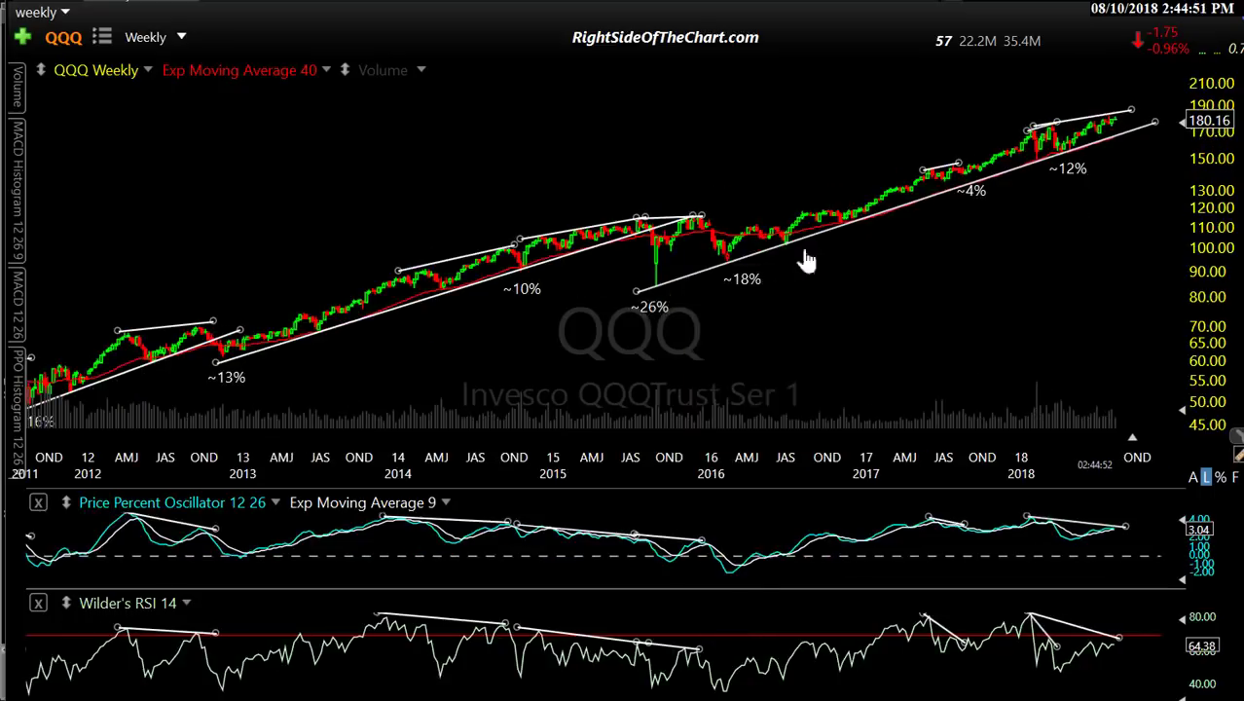
{"action": "mouse_move", "coordinate": [1120, 141]}
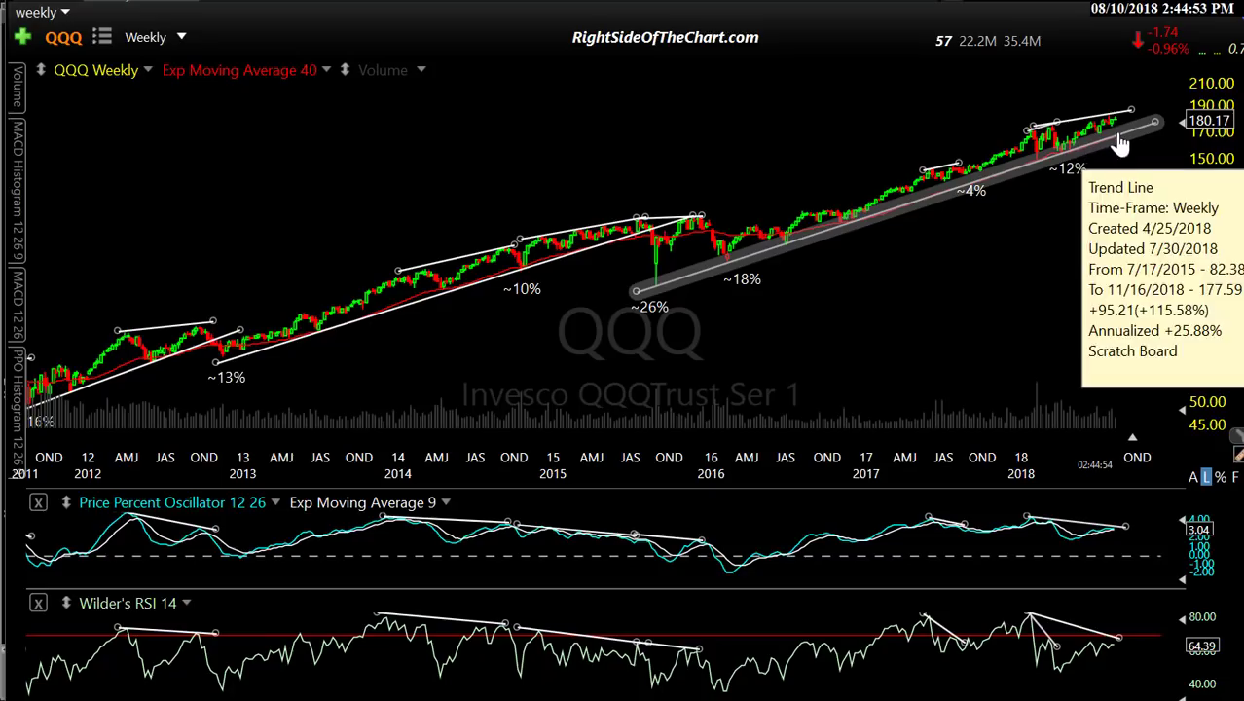
{"action": "mouse_move", "coordinate": [719, 248]}
{"action": "left_mouse_down"}
{"action": "mouse_move", "coordinate": [728, 243]}
{"action": "mouse_move", "coordinate": [725, 263]}
{"action": "left_mouse_up"}
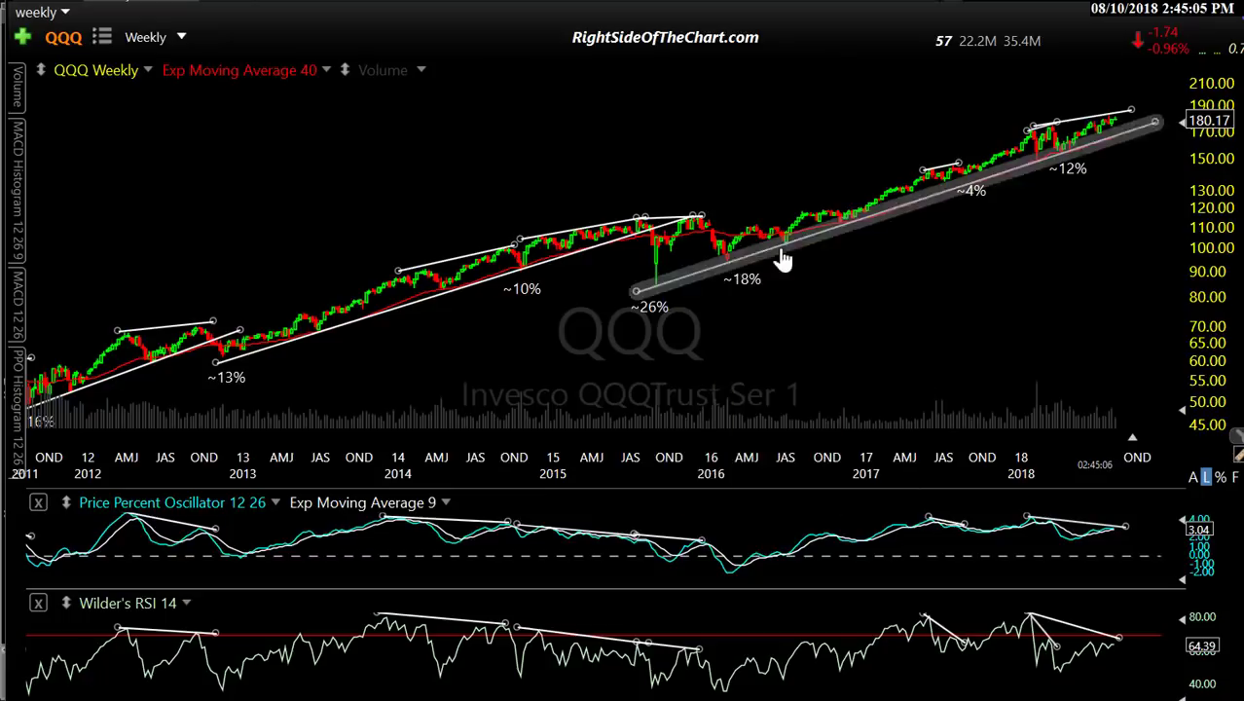
Switch to the VXX daily chart and reposition the "34% rally" label directly above the price peak around the start of July 2018.
{"action": "scroll", "coordinate": [991, 263], "scroll_direction": "down", "scroll_amount": 2}
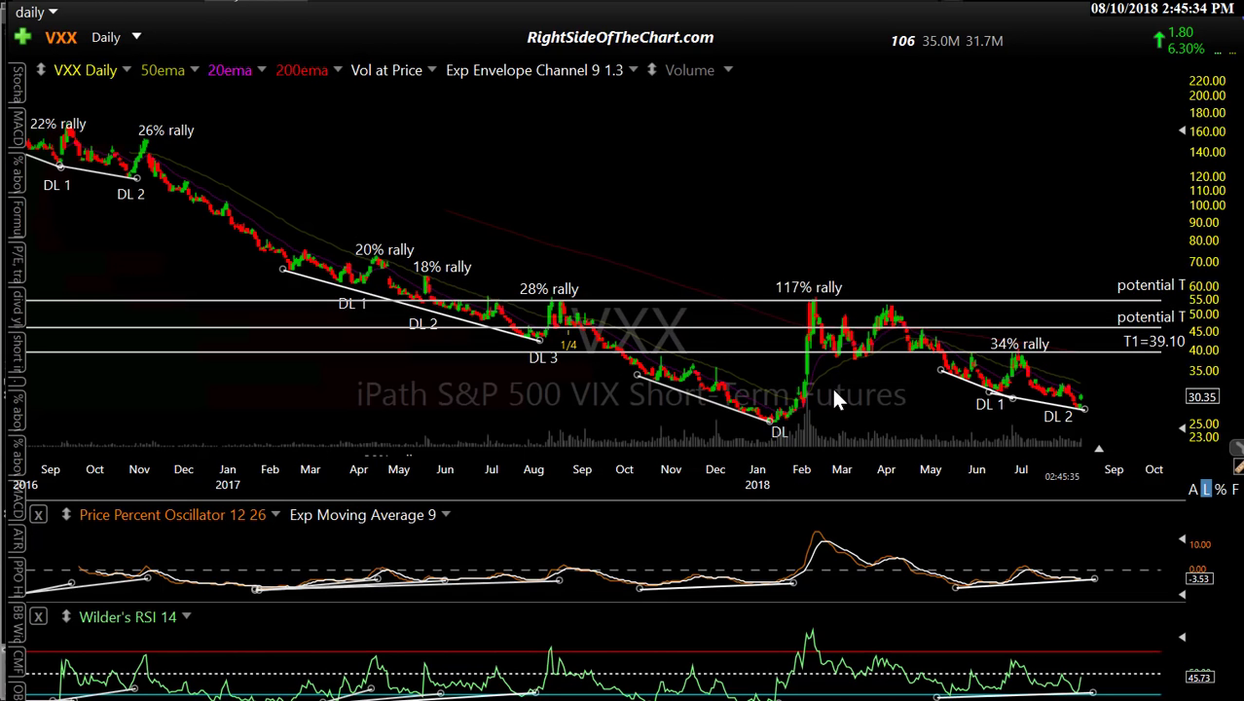
{"action": "scroll", "coordinate": [833, 390], "scroll_direction": "up", "scroll_amount": 4}
{"action": "scroll", "coordinate": [833, 399], "scroll_direction": "up", "scroll_amount": 2}
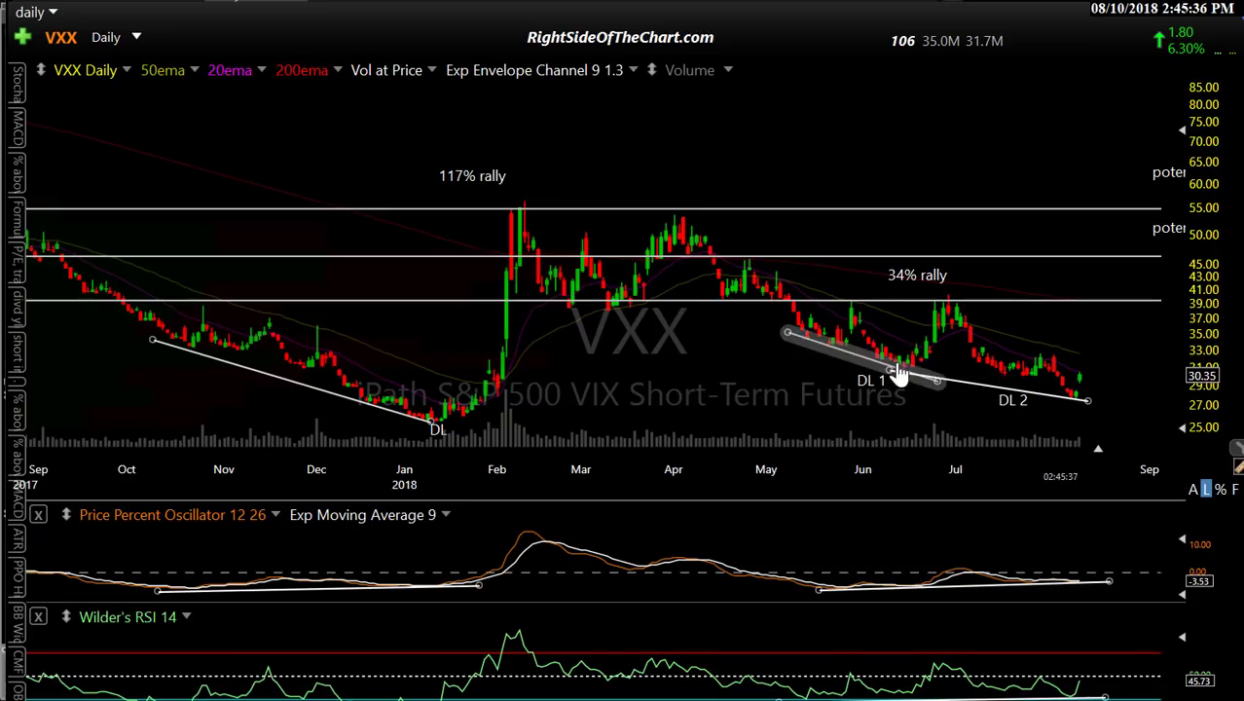
{"action": "left_click_drag", "start_coordinate": [940, 278], "coordinate": [959, 282]}
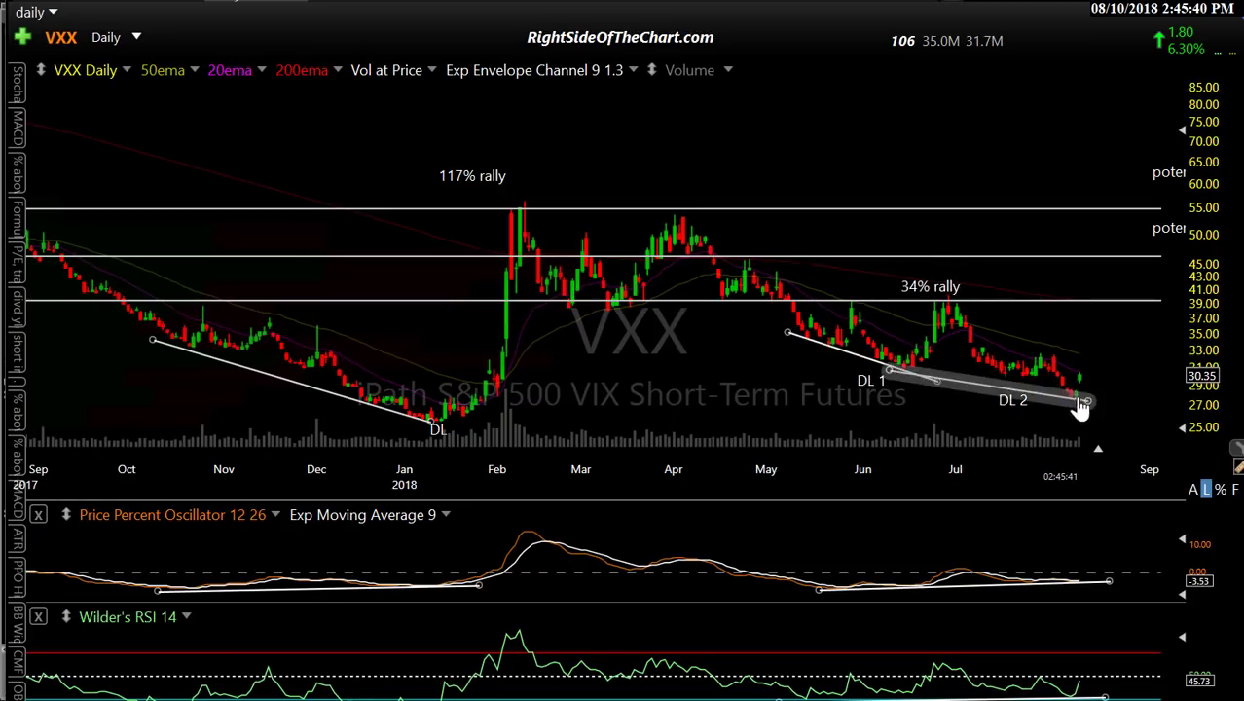
Adjust the end point of VXX's DL 2 divergence line so it finishes just past and below the August 2018 low.
{"action": "scroll", "coordinate": [1077, 543], "scroll_direction": "up", "scroll_amount": 2}
{"action": "scroll", "coordinate": [1074, 531], "scroll_direction": "down", "scroll_amount": 4}
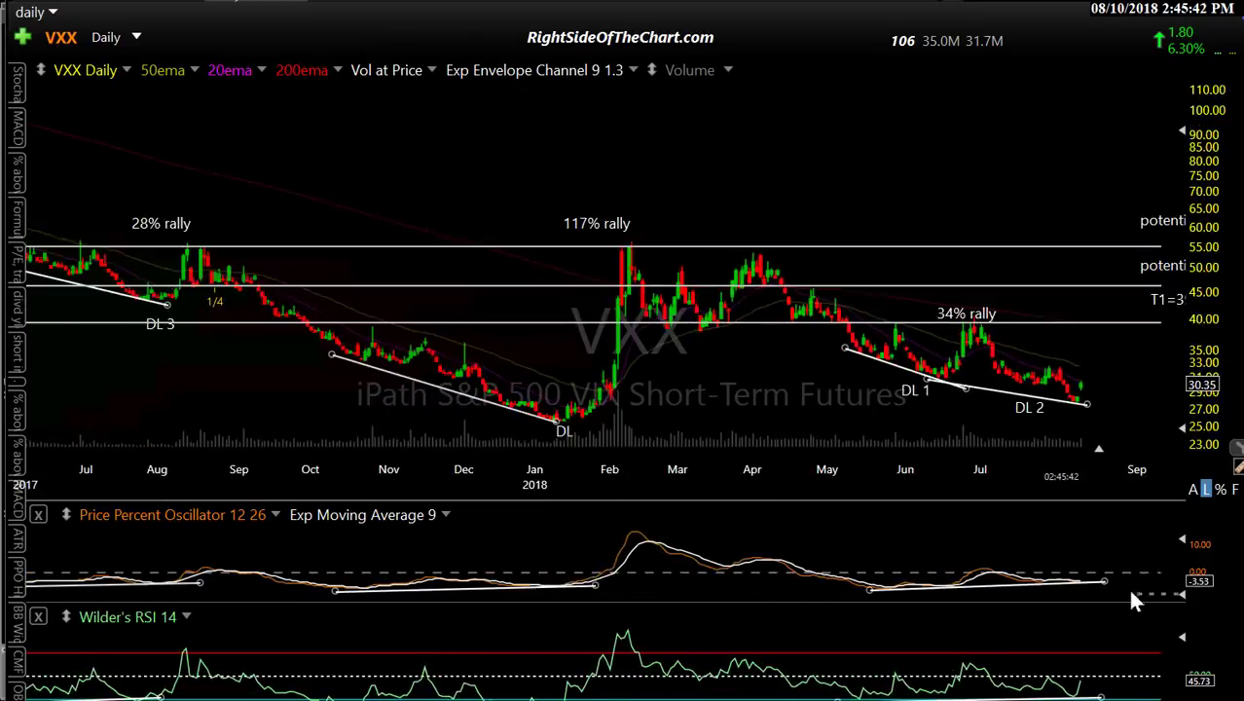
{"action": "left_click_drag", "start_coordinate": [1094, 406], "coordinate": [1069, 391]}
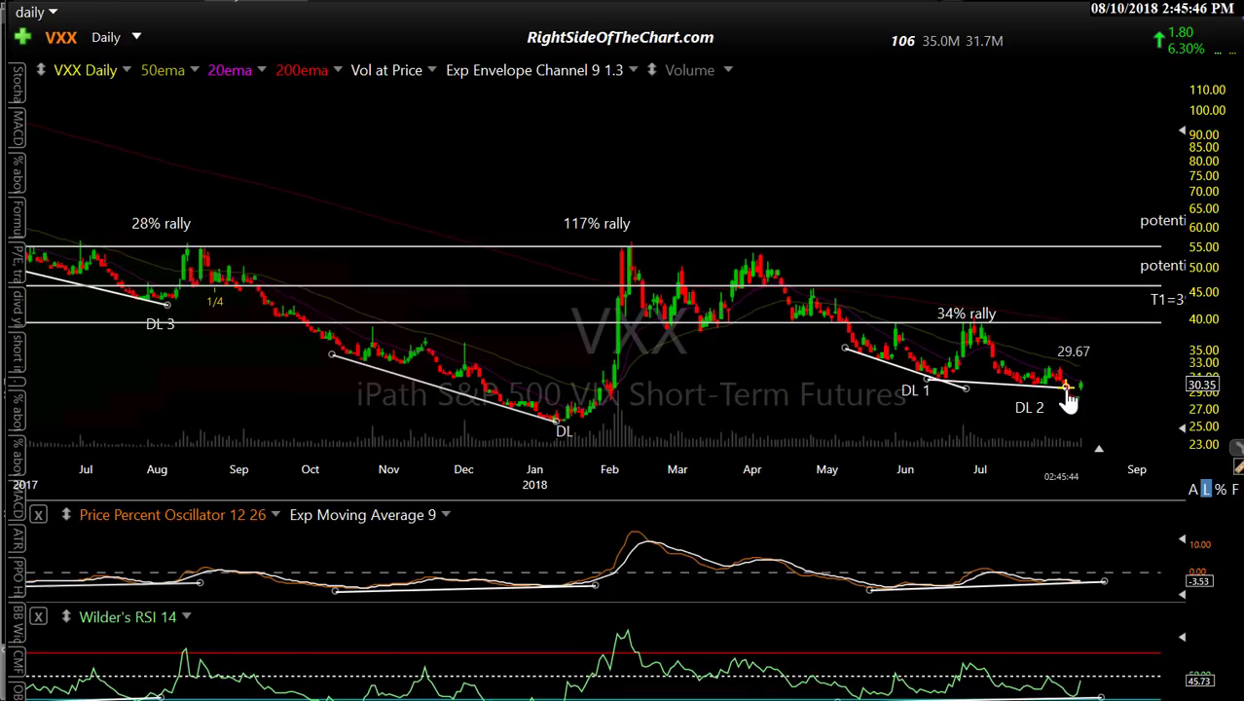
{"action": "left_click_drag", "start_coordinate": [1068, 391], "coordinate": [1091, 409]}
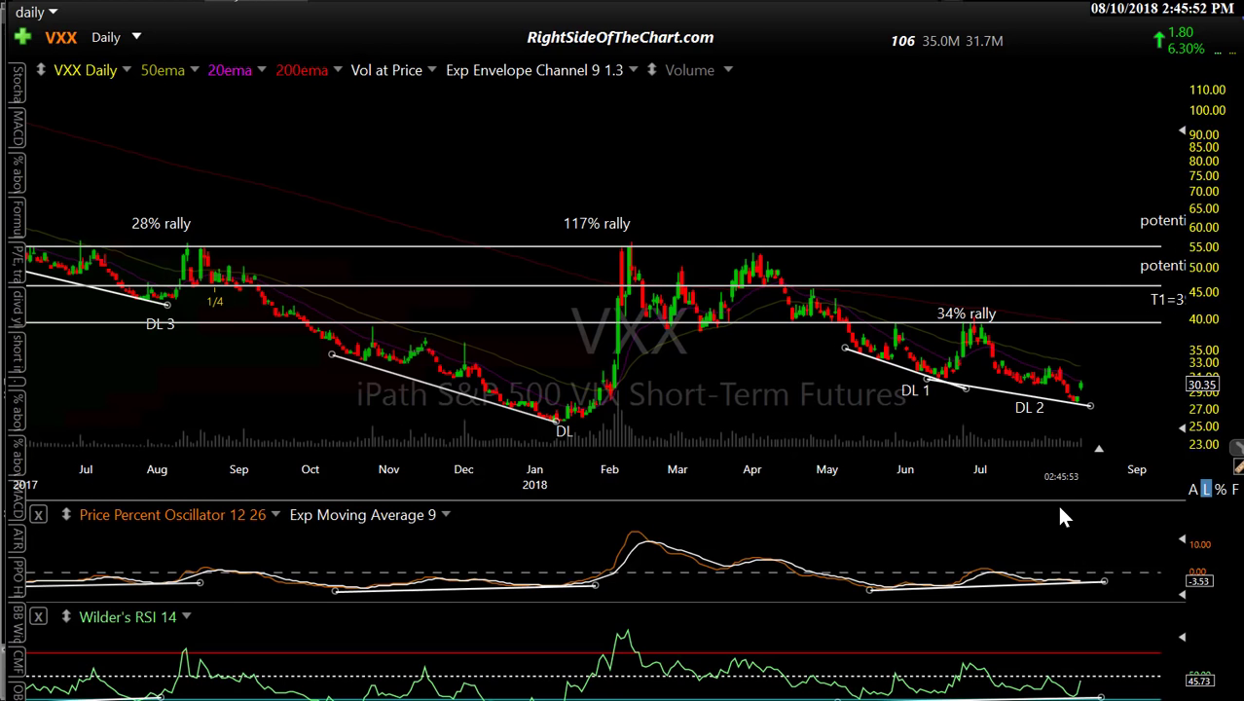
Enlarge the PPO pane to compare its divergence lines with VXX's price lows, and return most of the height to the price chart.
{"action": "left_click_drag", "start_coordinate": [1059, 500], "coordinate": [1017, 346]}
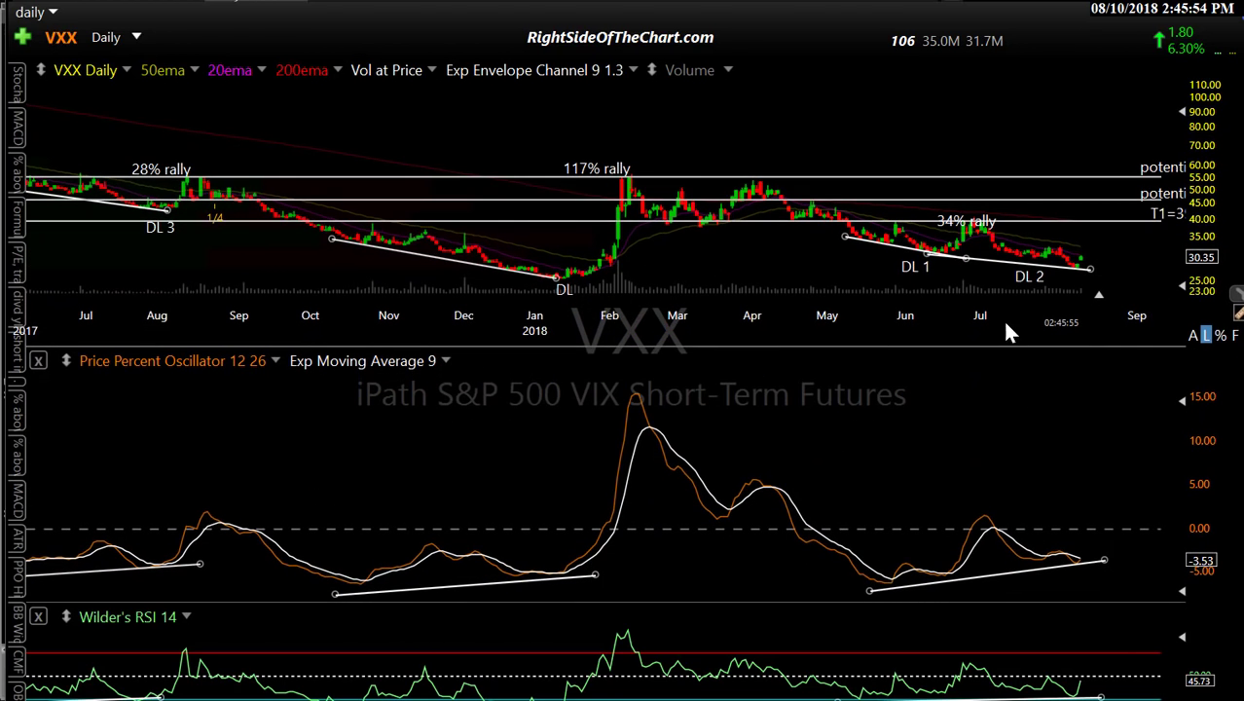
{"action": "left_click_drag", "start_coordinate": [925, 350], "coordinate": [925, 329]}
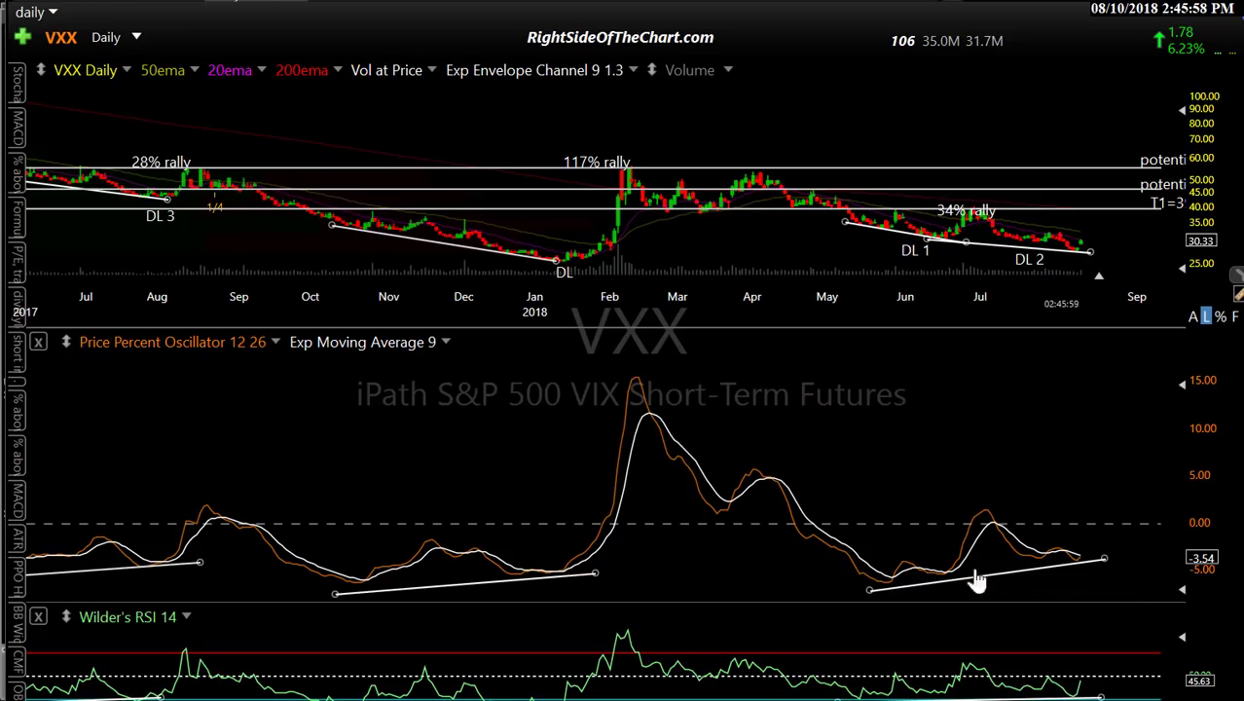
{"action": "left_click", "coordinate": [894, 592]}
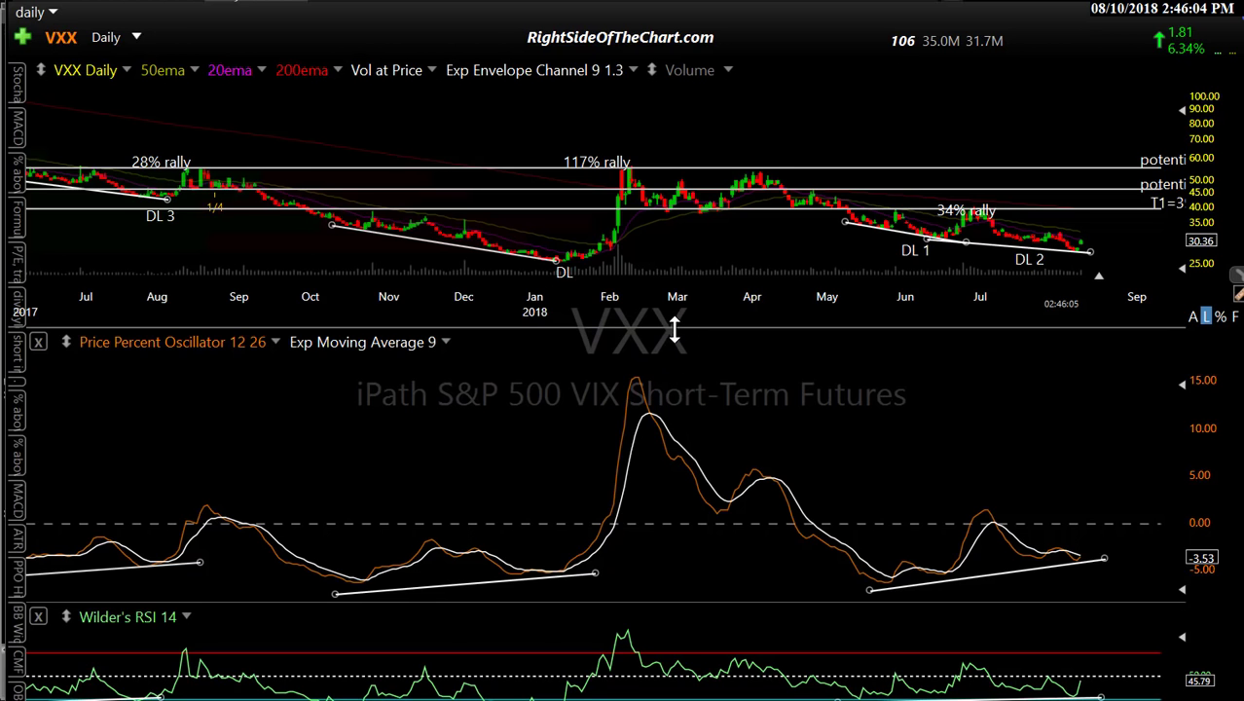
{"action": "left_click_drag", "start_coordinate": [658, 354], "coordinate": [937, 613]}
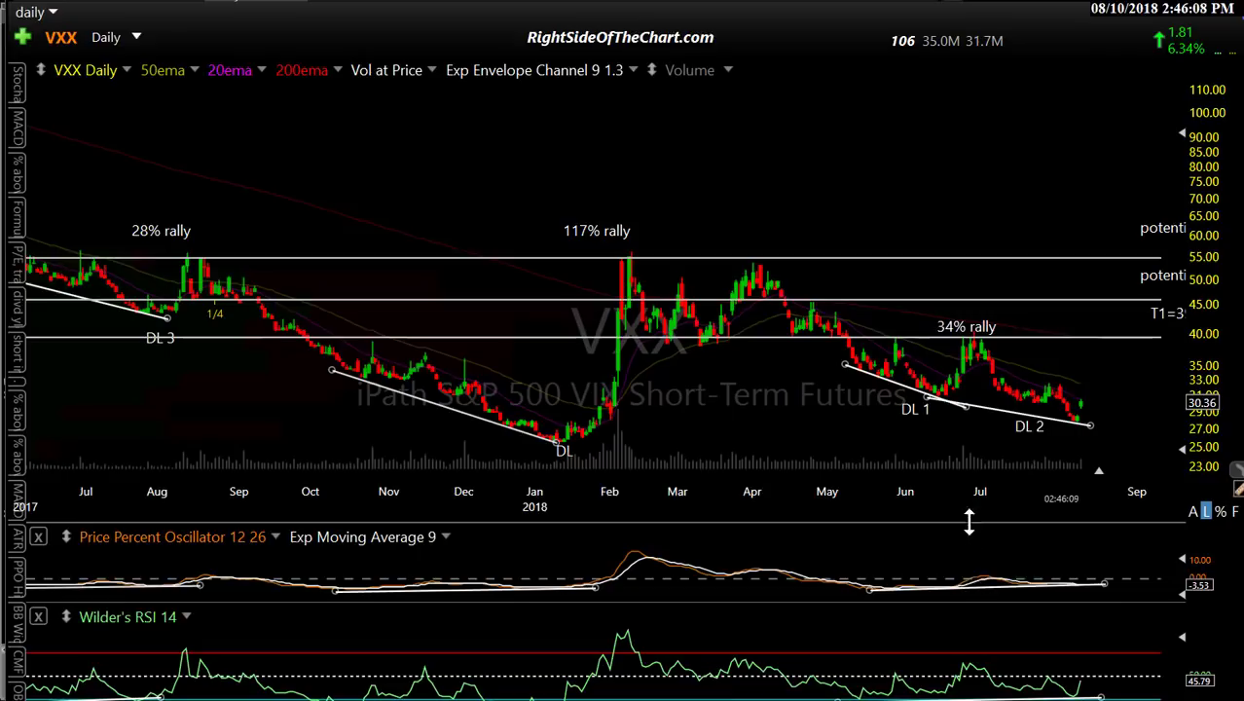
{"action": "left_click_drag", "start_coordinate": [968, 523], "coordinate": [959, 234]}
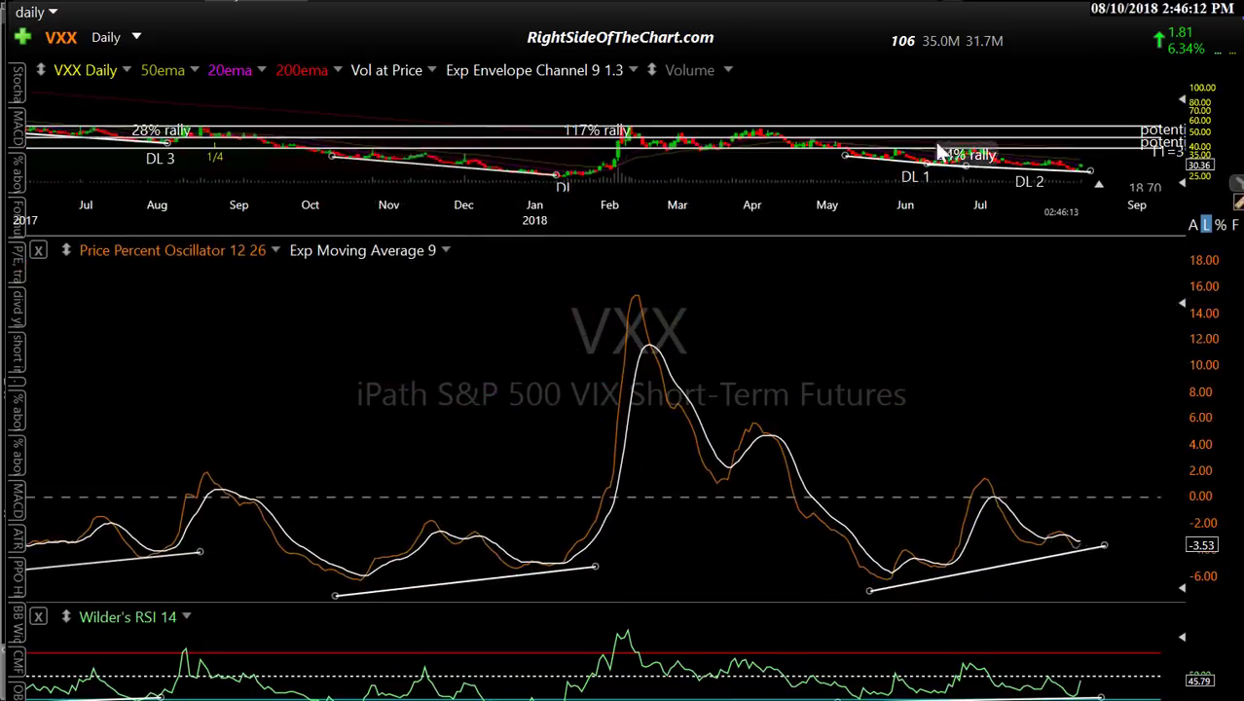
{"action": "left_click_drag", "start_coordinate": [873, 239], "coordinate": [870, 476]}
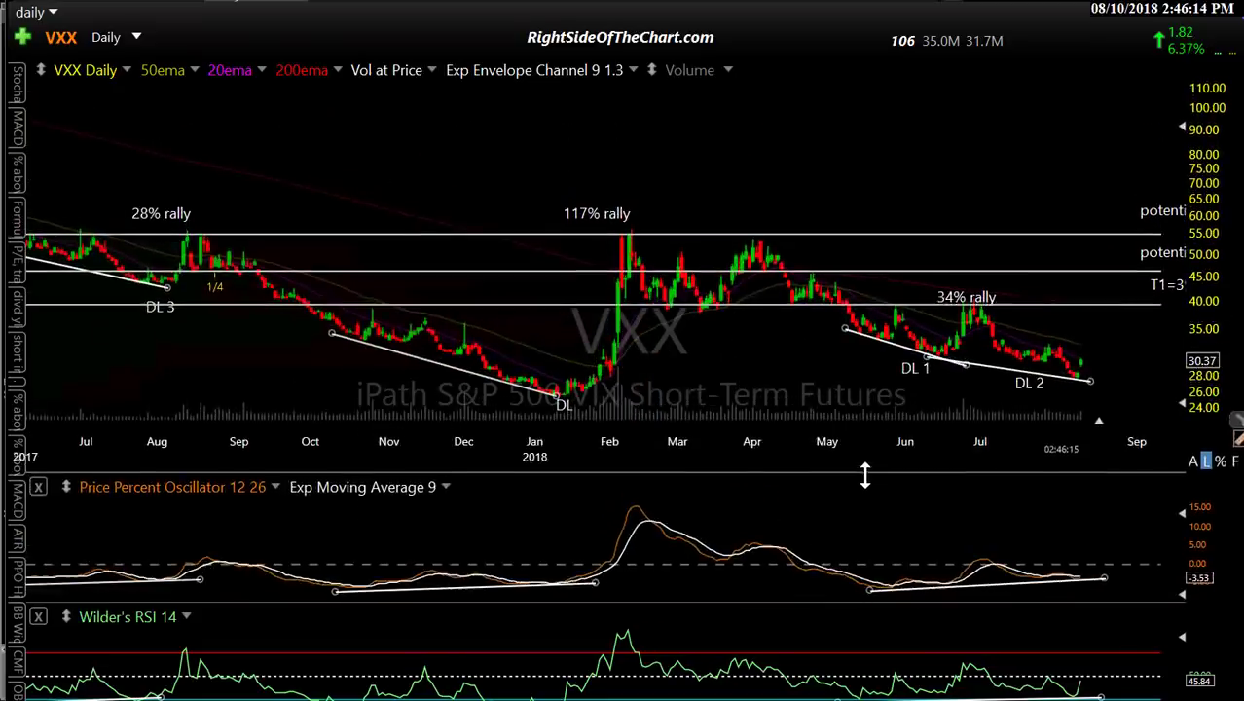
Examine VXX's past divergences and rallies back to 2016, along with the horizontal line at the T1=39.10 target.
{"action": "scroll", "coordinate": [1084, 368], "scroll_direction": "up", "scroll_amount": 3}
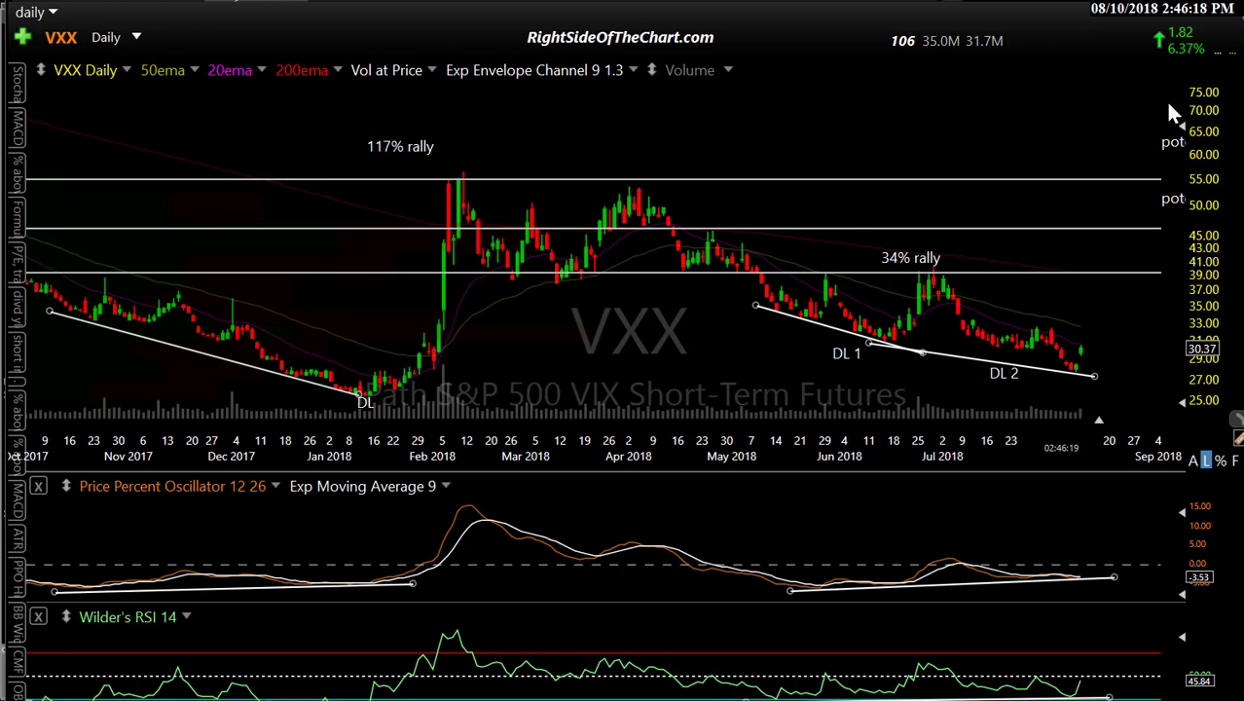
{"action": "scroll", "coordinate": [1130, 146], "scroll_direction": "down", "scroll_amount": 5}
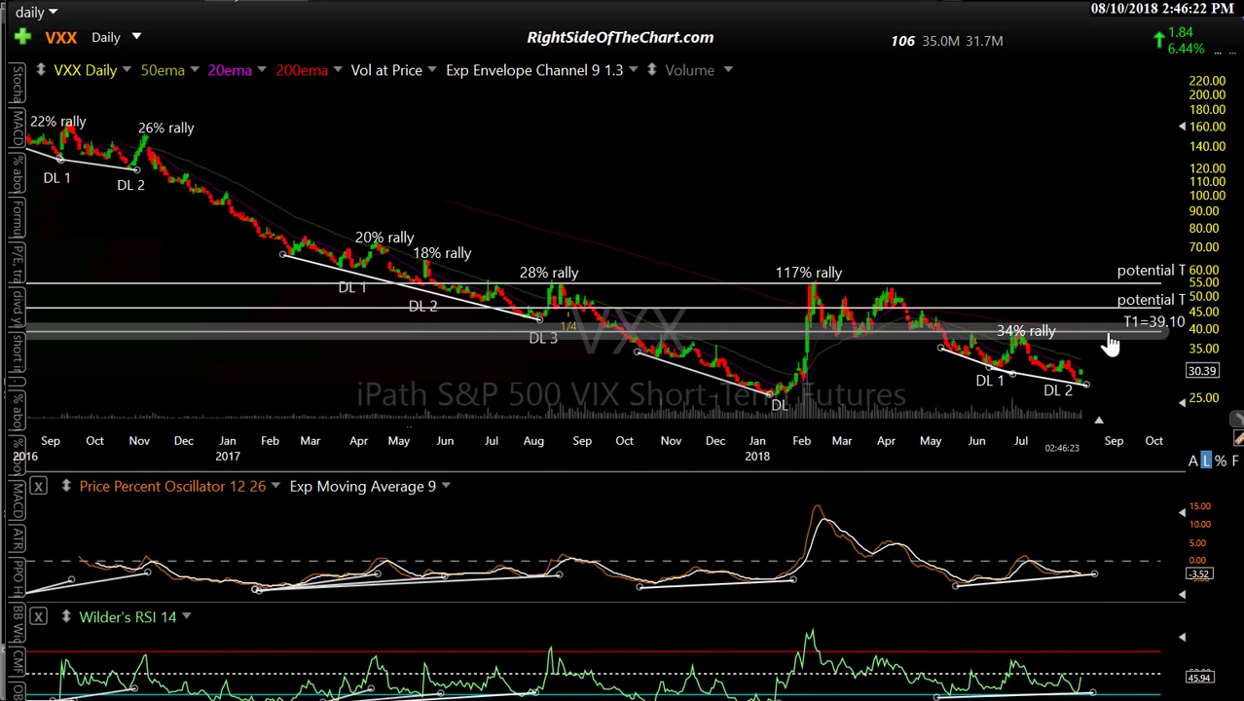
{"action": "mouse_move", "coordinate": [1111, 342]}
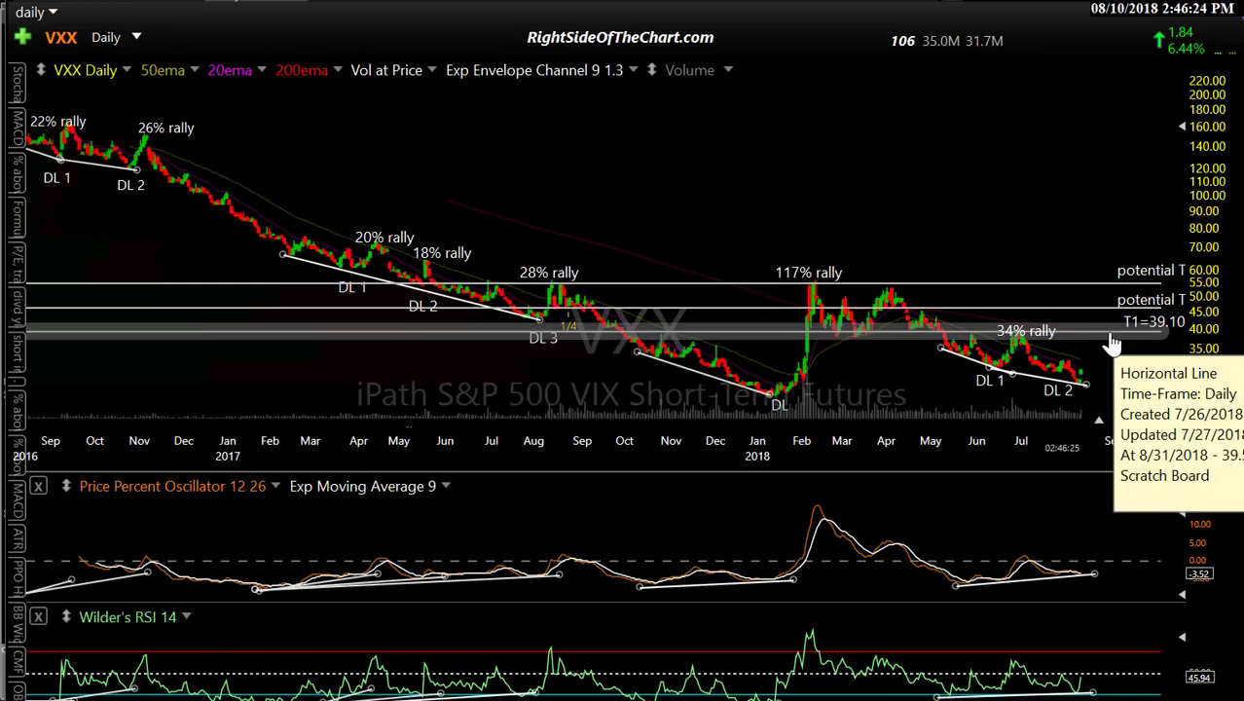